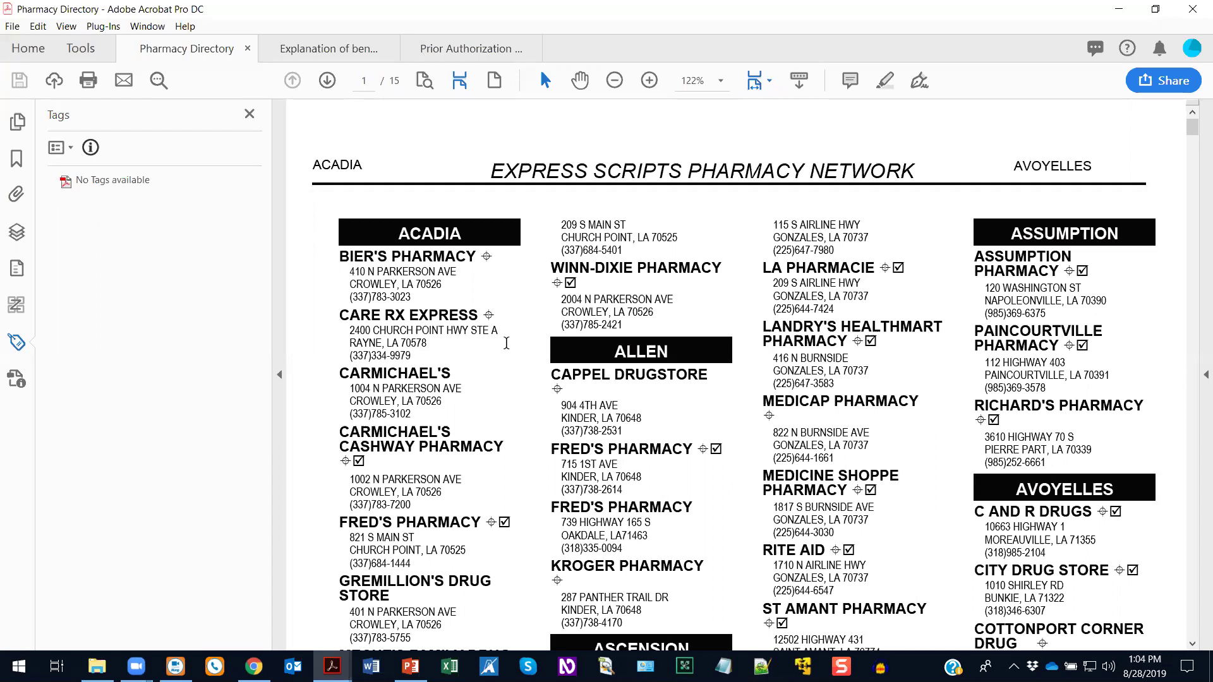
Examine the page content of the open Pharmacy Directory, Explanation of benefits and Prior Authorization Criteria PDFs.
{"action": "scroll", "coordinate": [510, 357], "scroll_direction": "down", "scroll_amount": 6}
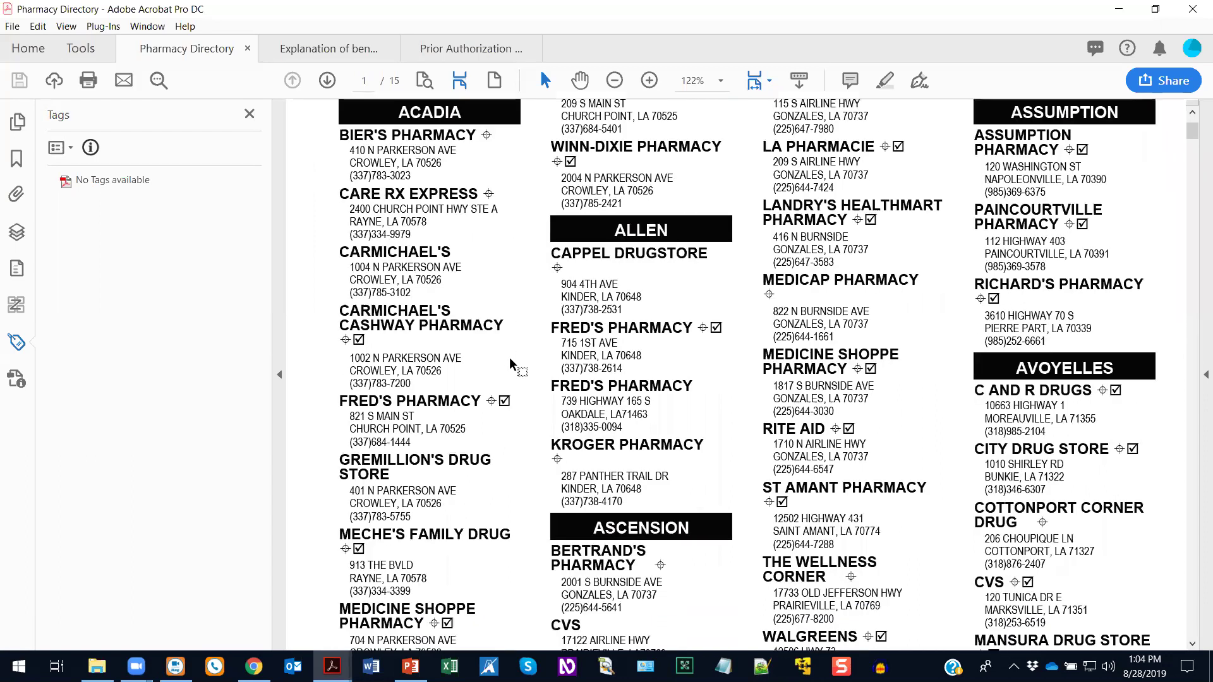
{"action": "scroll", "coordinate": [509, 348], "scroll_direction": "down", "scroll_amount": 3}
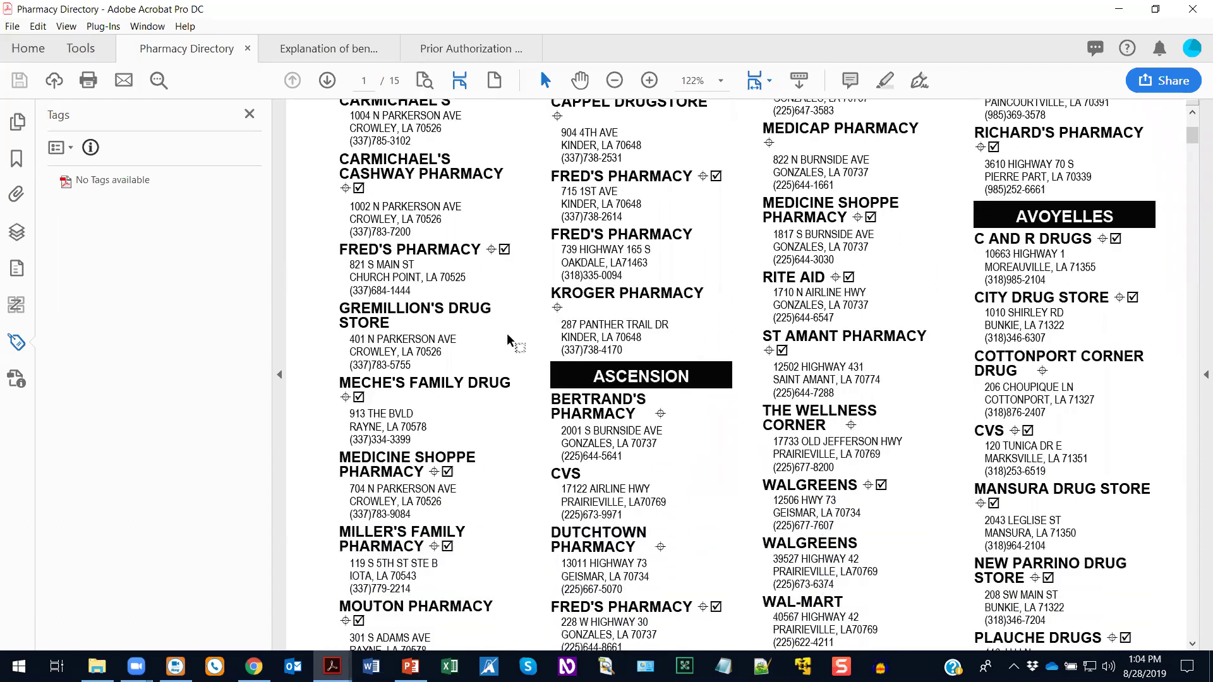
{"action": "scroll", "coordinate": [507, 332], "scroll_direction": "down", "scroll_amount": 3}
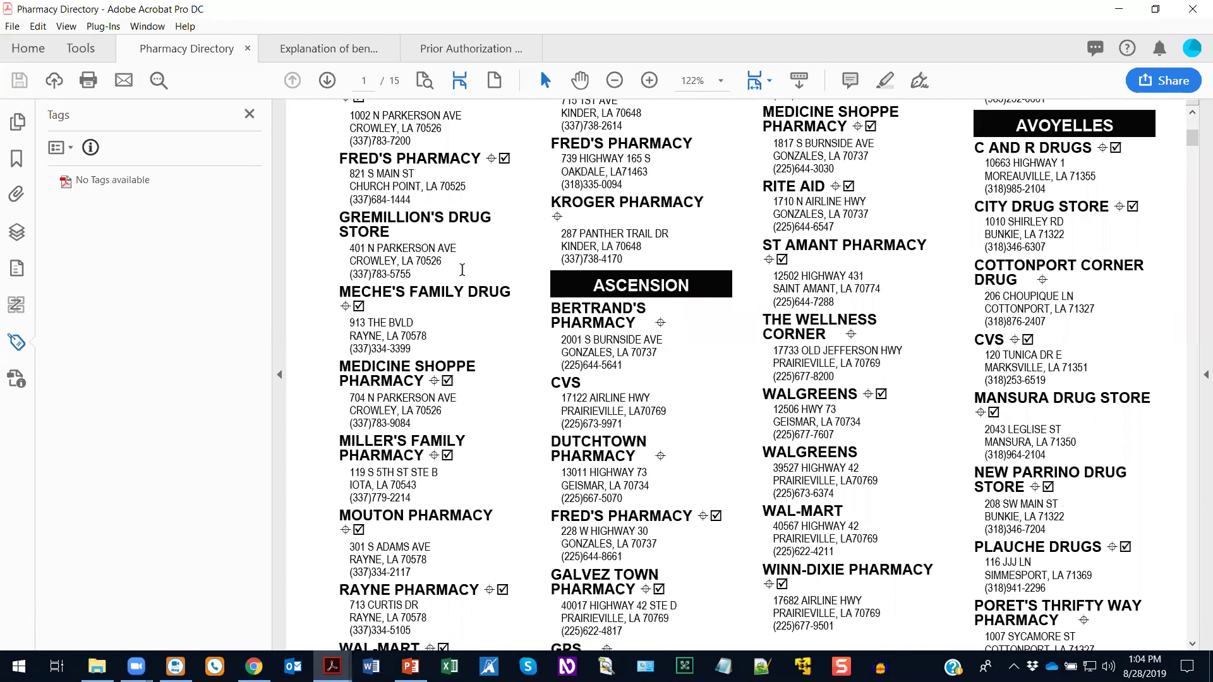
{"action": "left_click", "coordinate": [343, 51]}
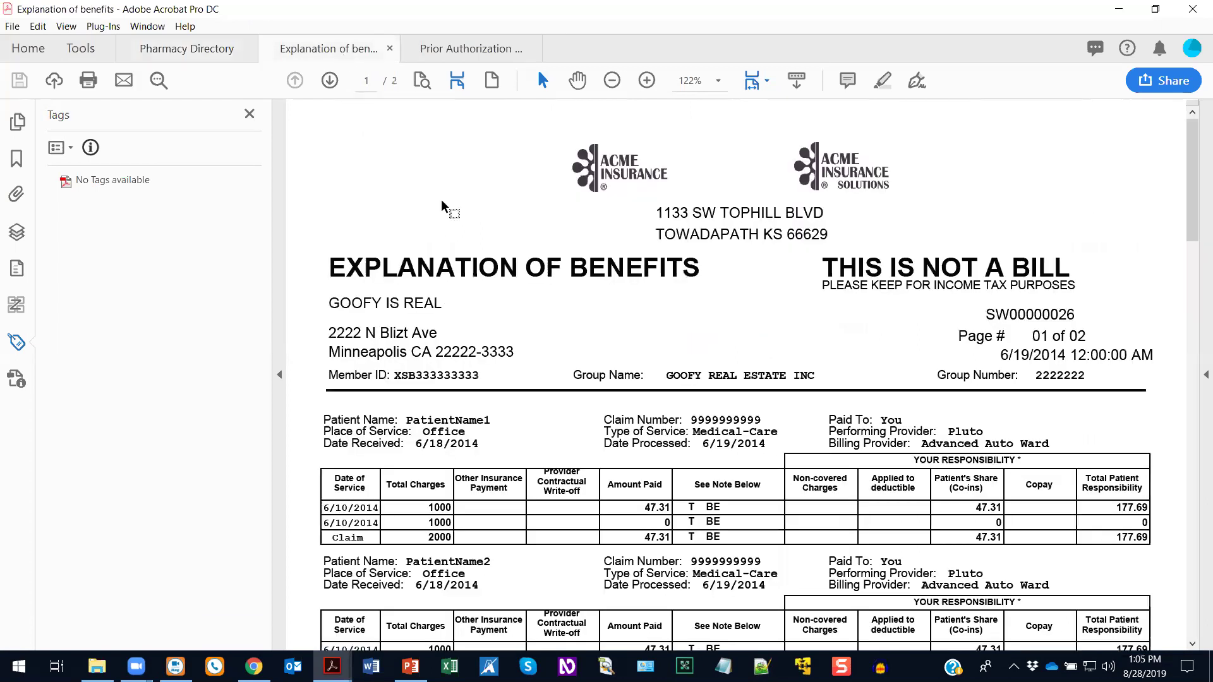
{"action": "scroll", "coordinate": [567, 324], "scroll_direction": "down", "scroll_amount": 2}
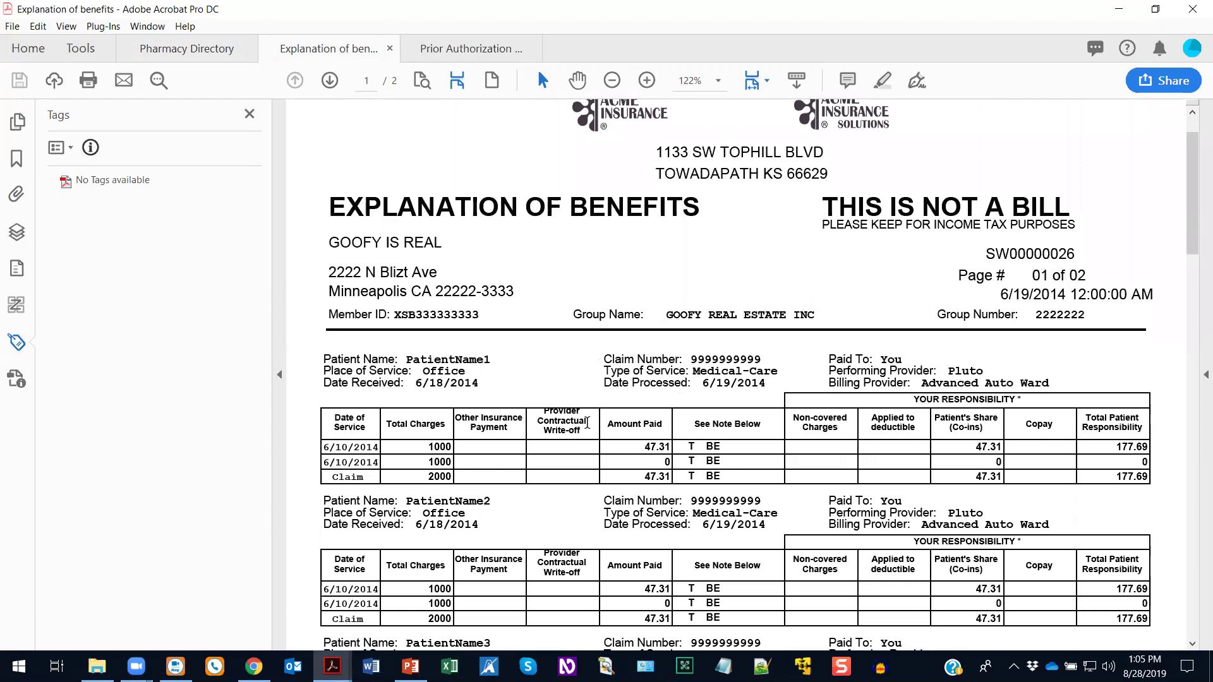
{"action": "scroll", "coordinate": [586, 432], "scroll_direction": "down", "scroll_amount": 6}
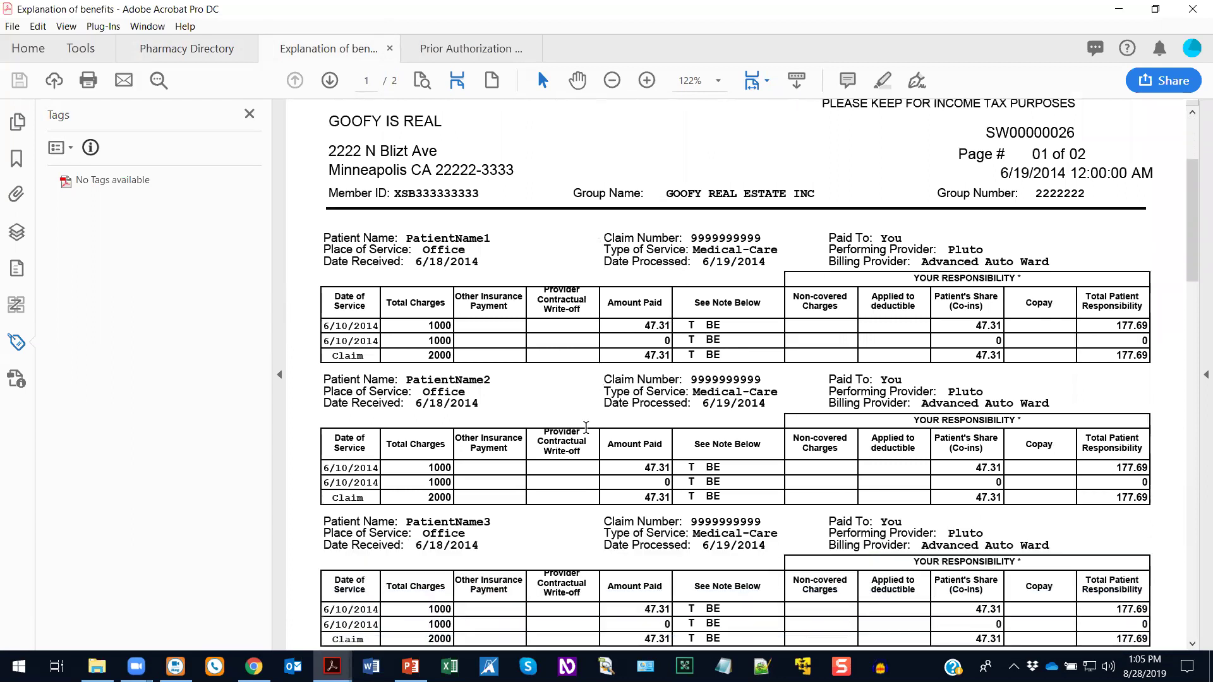
{"action": "scroll", "coordinate": [585, 432], "scroll_direction": "down", "scroll_amount": 3}
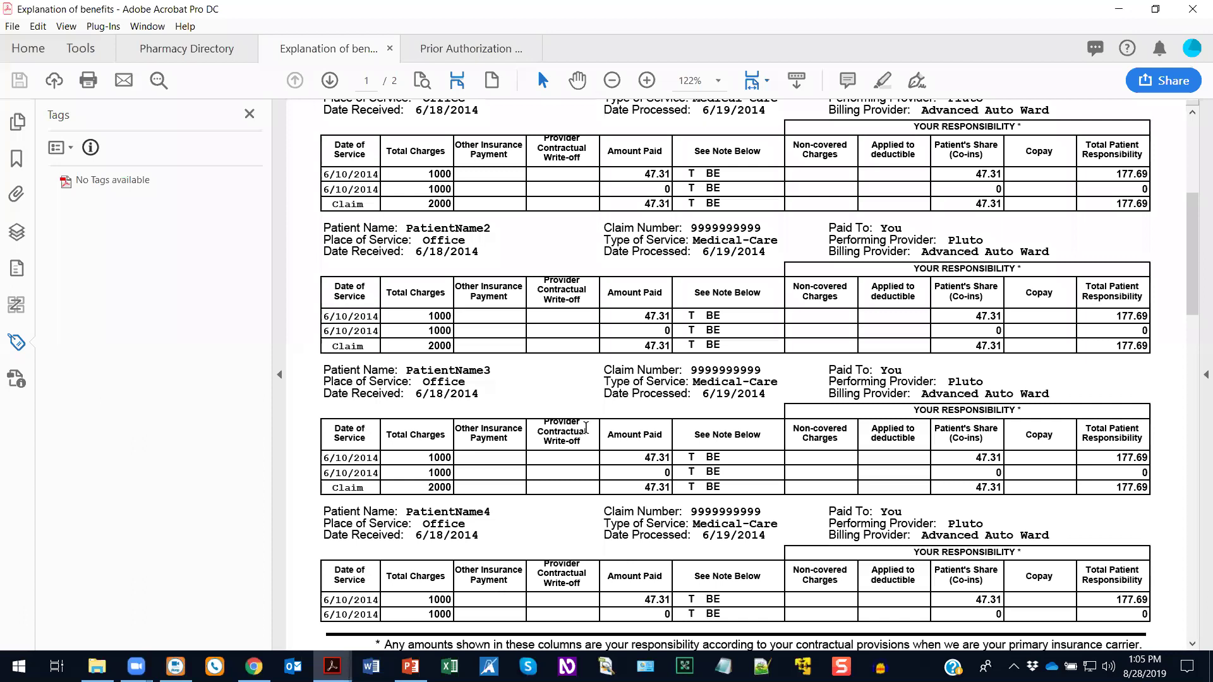
{"action": "scroll", "coordinate": [586, 432], "scroll_direction": "up", "scroll_amount": 10}
{"action": "left_click", "coordinate": [460, 48]}
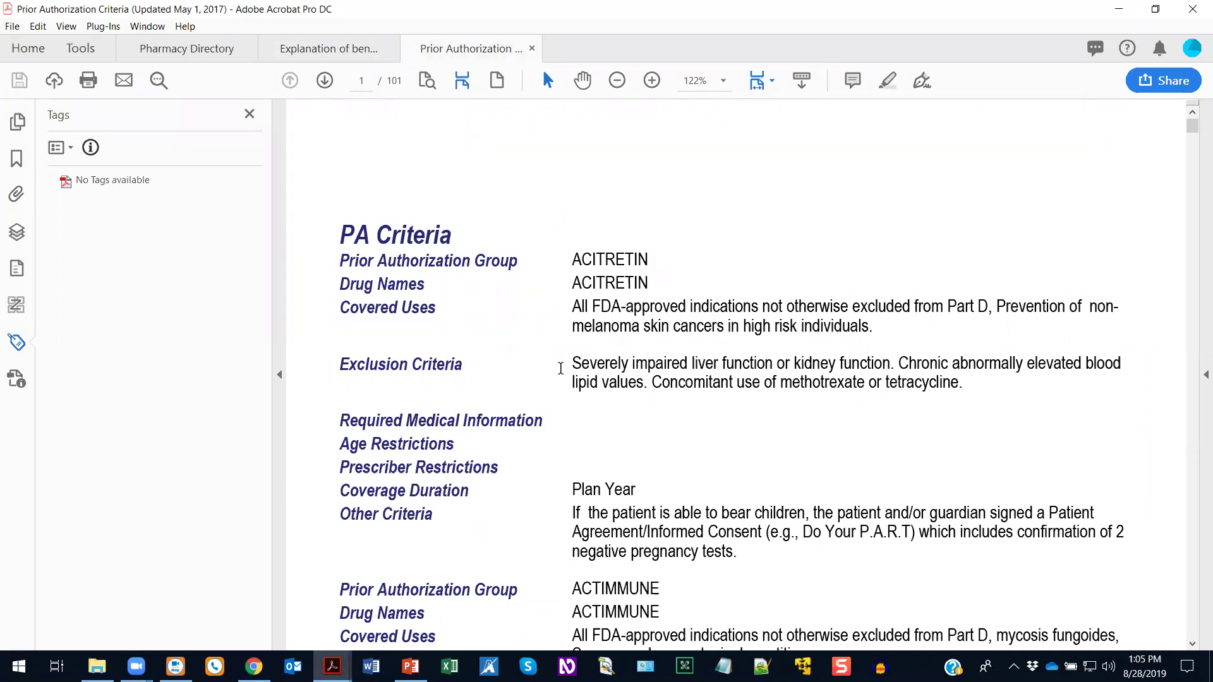
{"action": "scroll", "coordinate": [541, 422], "scroll_direction": "down", "scroll_amount": 5}
{"action": "scroll", "coordinate": [540, 418], "scroll_direction": "up", "scroll_amount": 5}
{"action": "scroll", "coordinate": [542, 419], "scroll_direction": "down", "scroll_amount": 1}
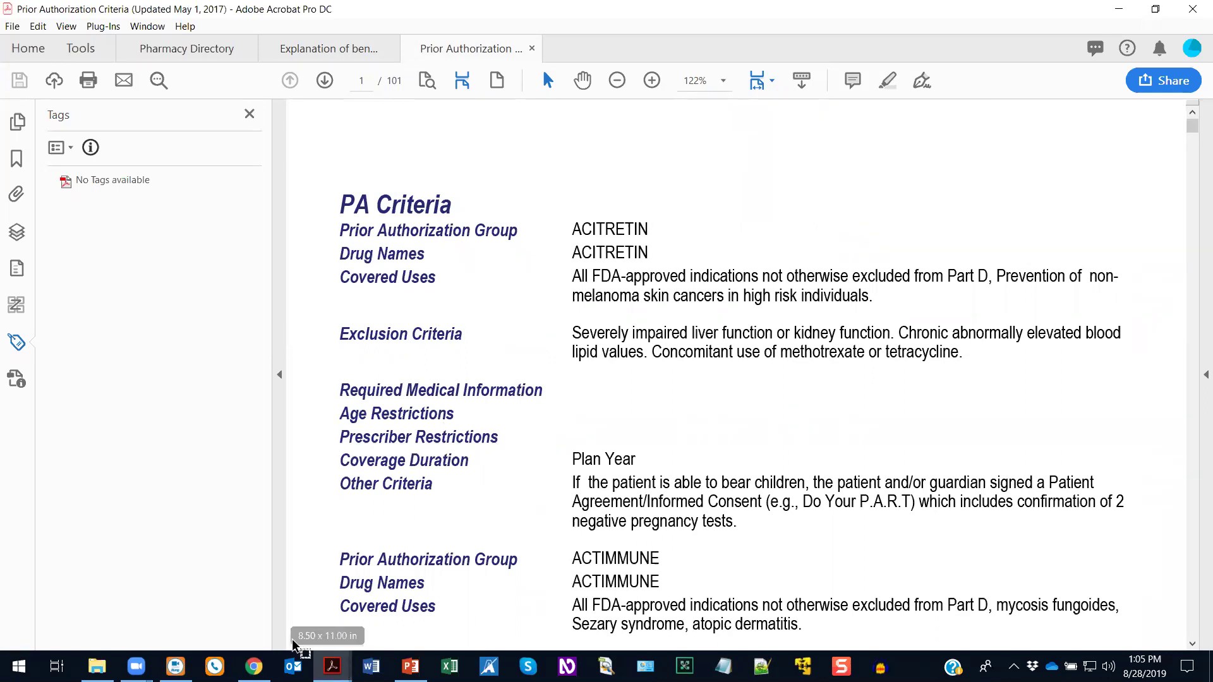
Switch to CommonLook Dynamic in Chrome, log in with the prefilled credentials and start creating a new batch.
{"action": "left_click", "coordinate": [253, 666]}
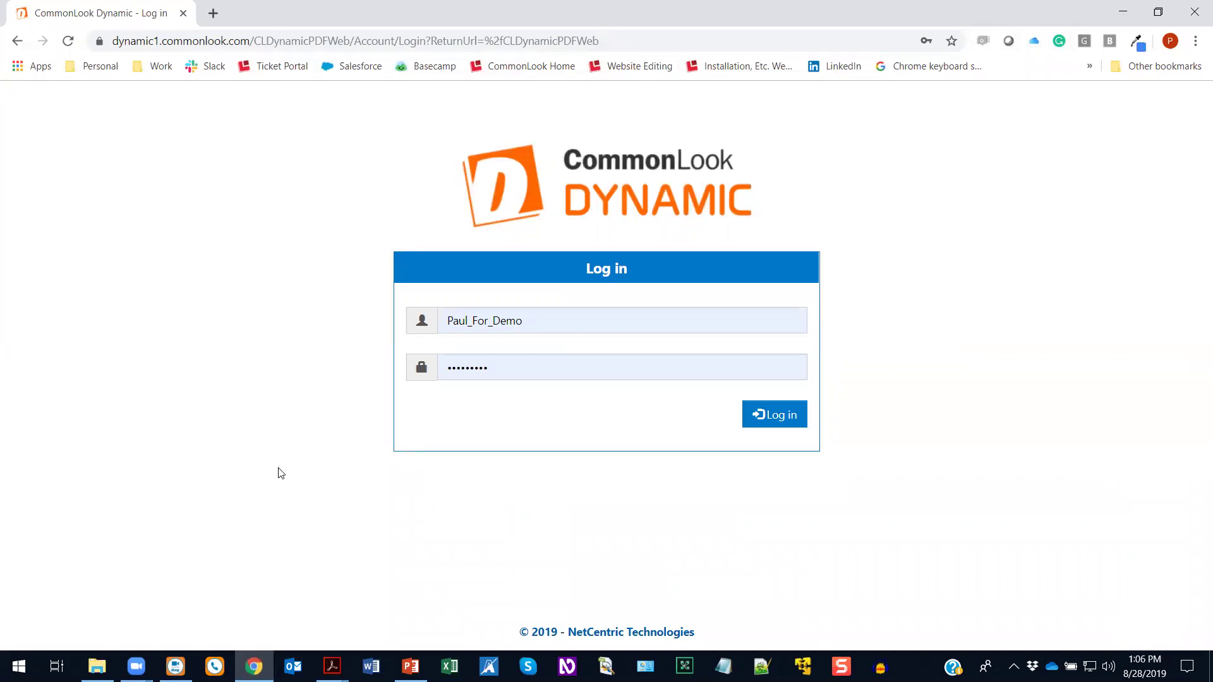
{"action": "left_click", "coordinate": [774, 419]}
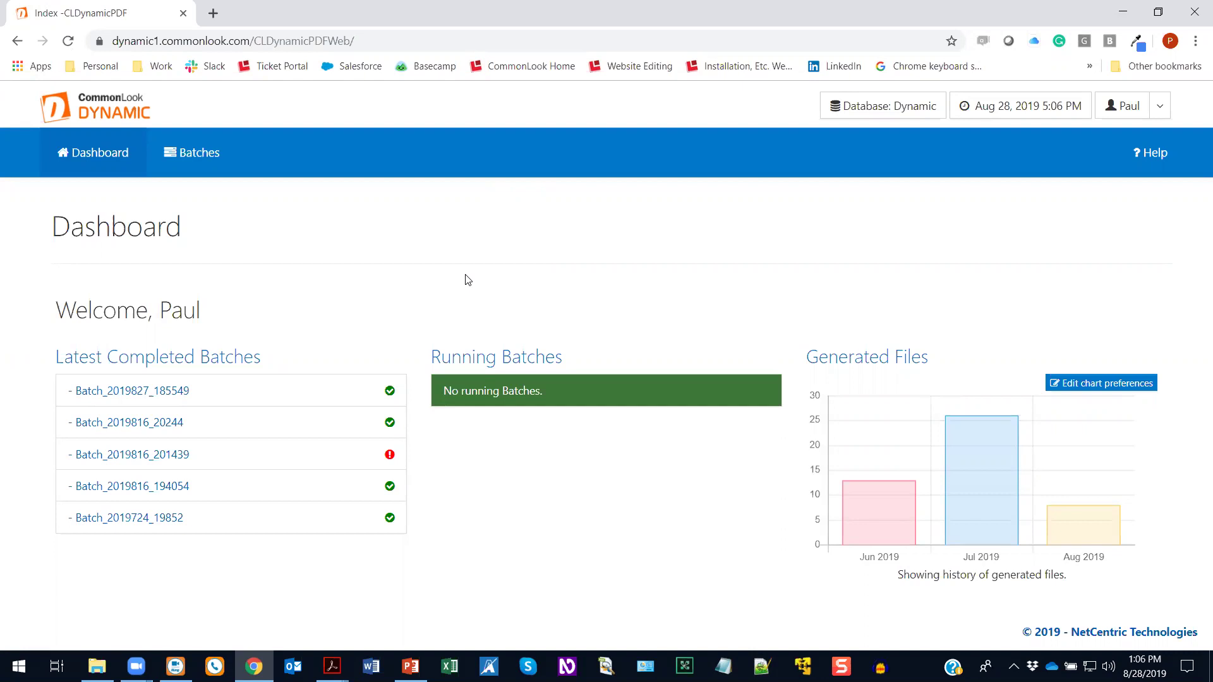
{"action": "left_click", "coordinate": [189, 155]}
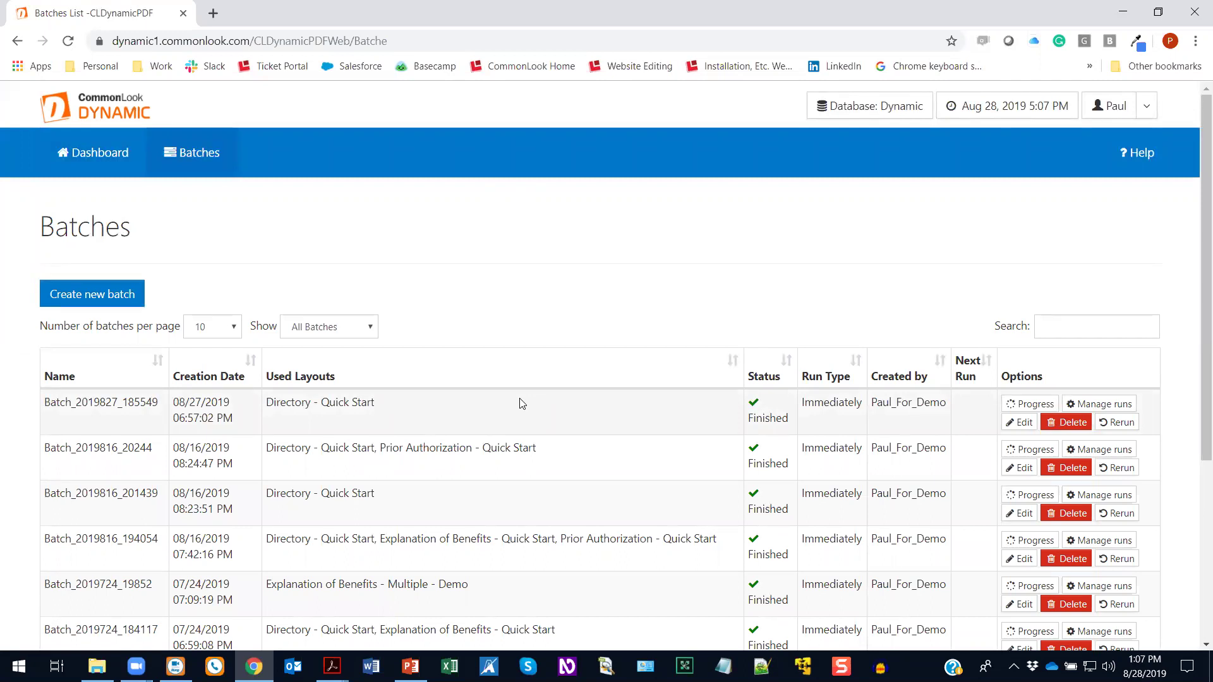
{"action": "left_click", "coordinate": [79, 302]}
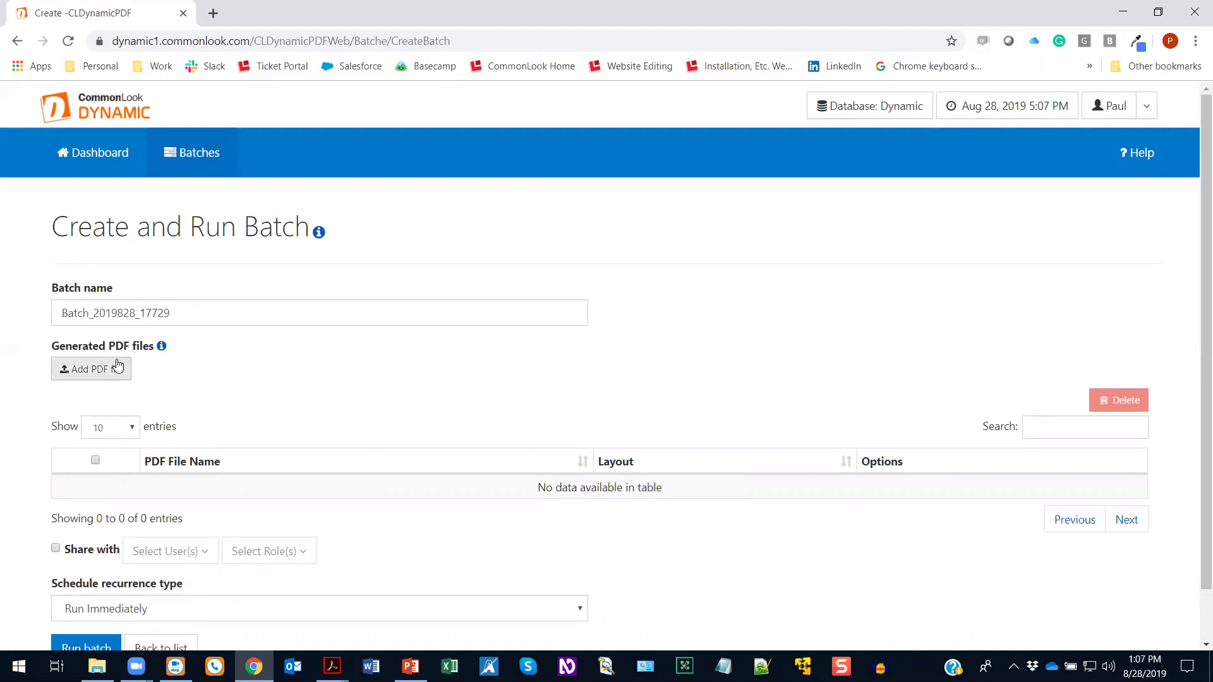
Add a PDF file named "GSA Directory" to the batch with the Directory - Quick Start layout.
{"action": "left_click", "coordinate": [94, 373]}
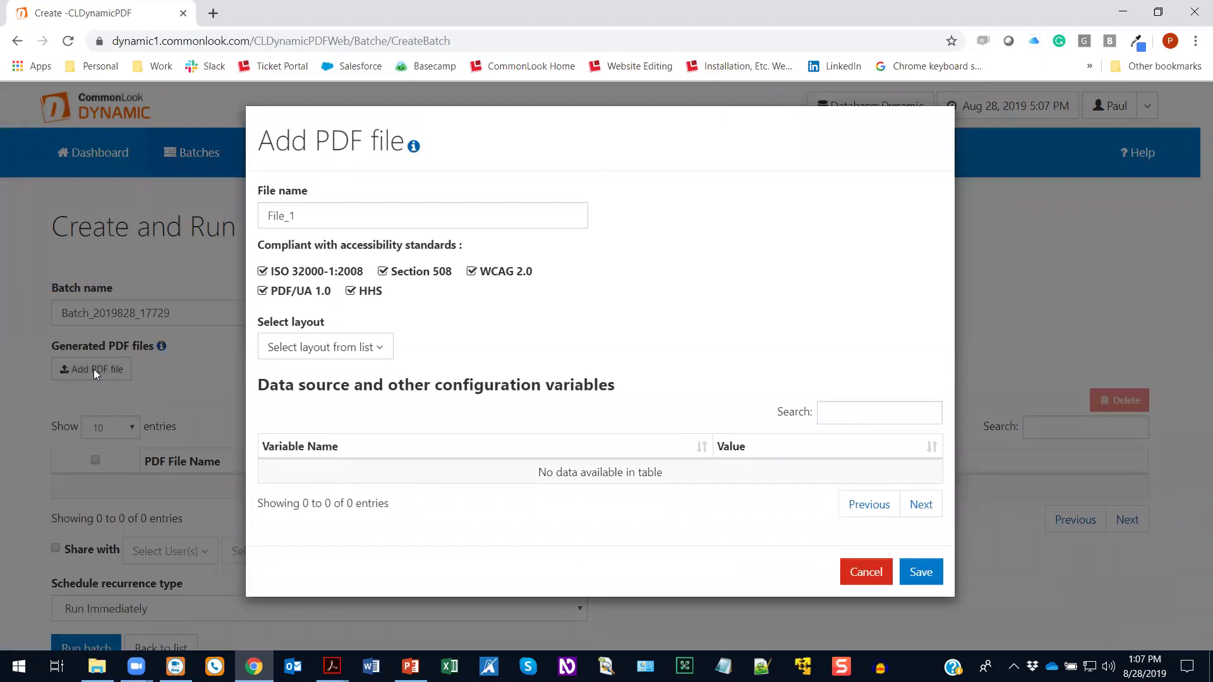
{"action": "left_click", "coordinate": [303, 218]}
{"action": "left_click_drag", "start_coordinate": [304, 217], "coordinate": [262, 221]}
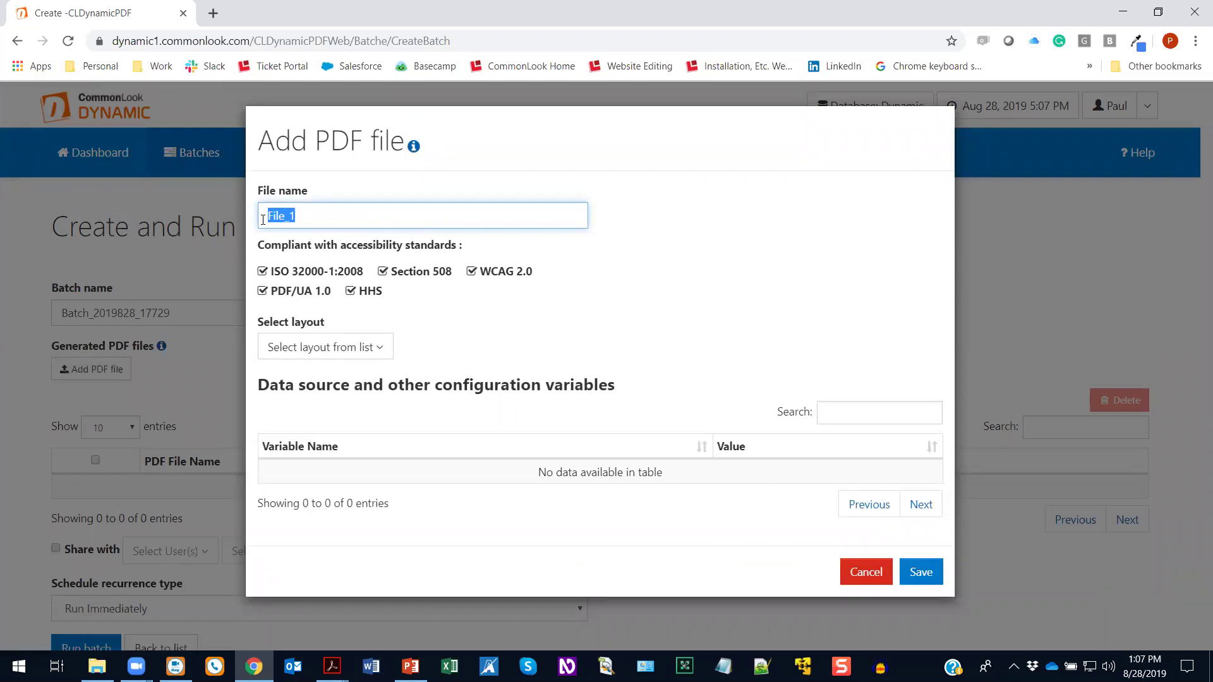
{"action": "type", "text": "GSA Directory"}
{"action": "left_click", "coordinate": [314, 354]}
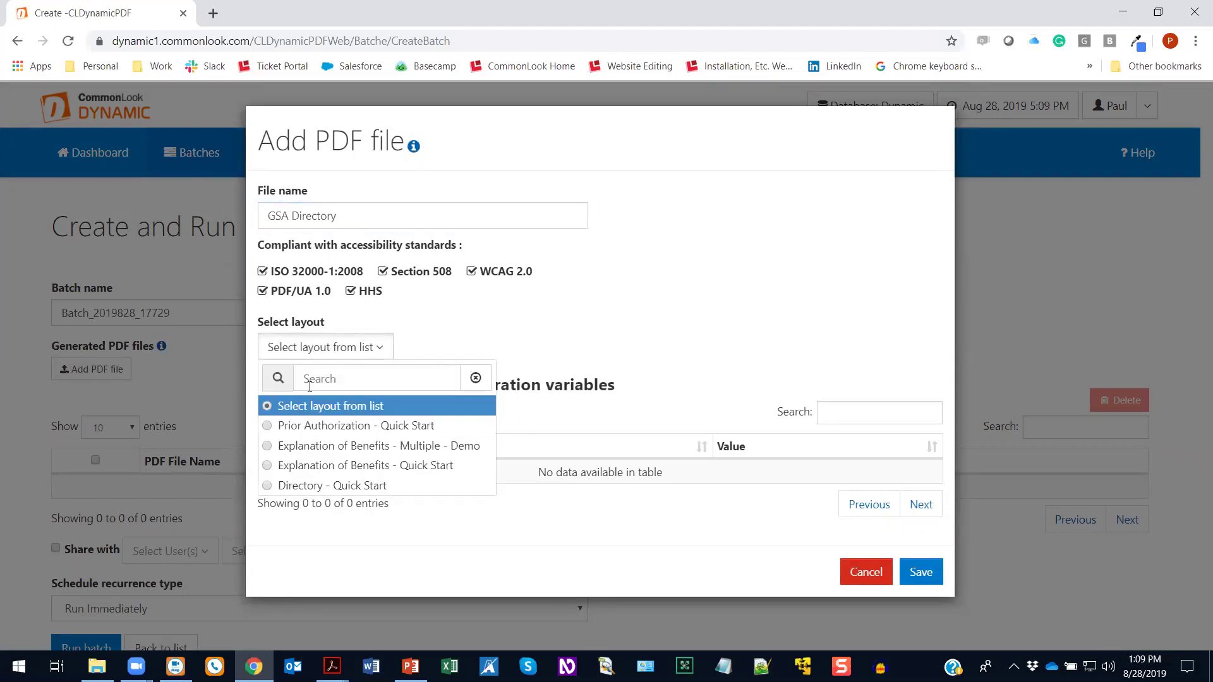
{"action": "left_click", "coordinate": [311, 486]}
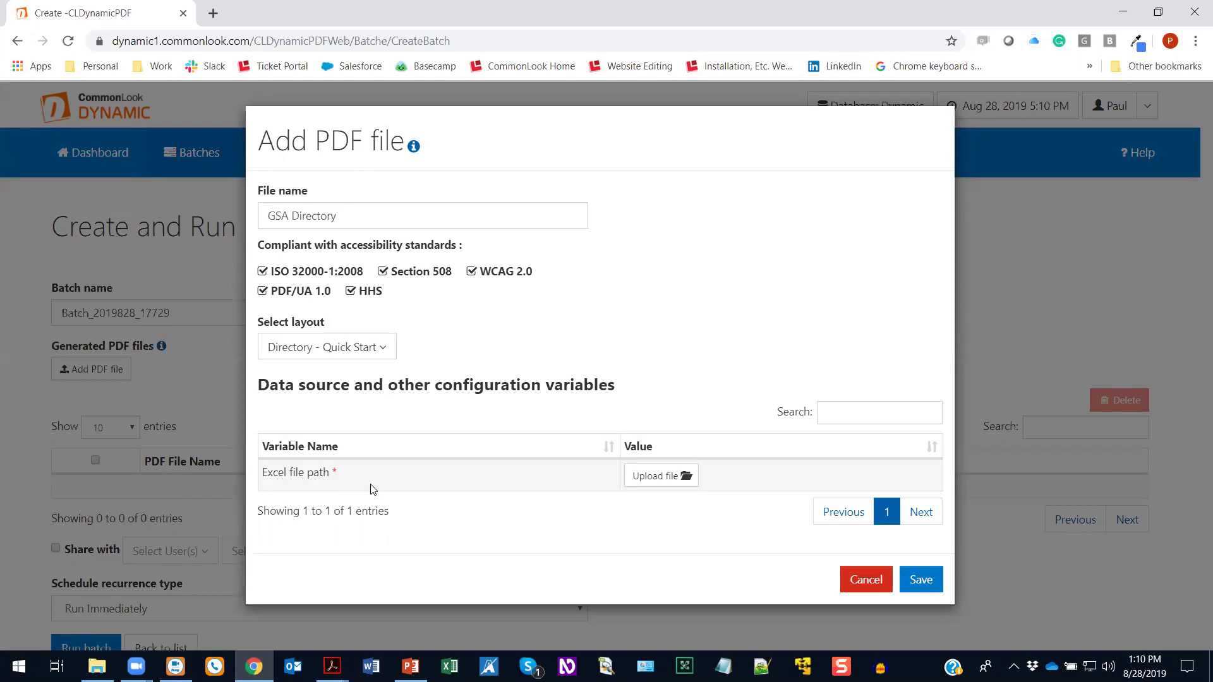
Upload the Sample Directory workbook as the GSA Directory file's Excel data source and save the entry.
{"action": "left_click", "coordinate": [657, 475]}
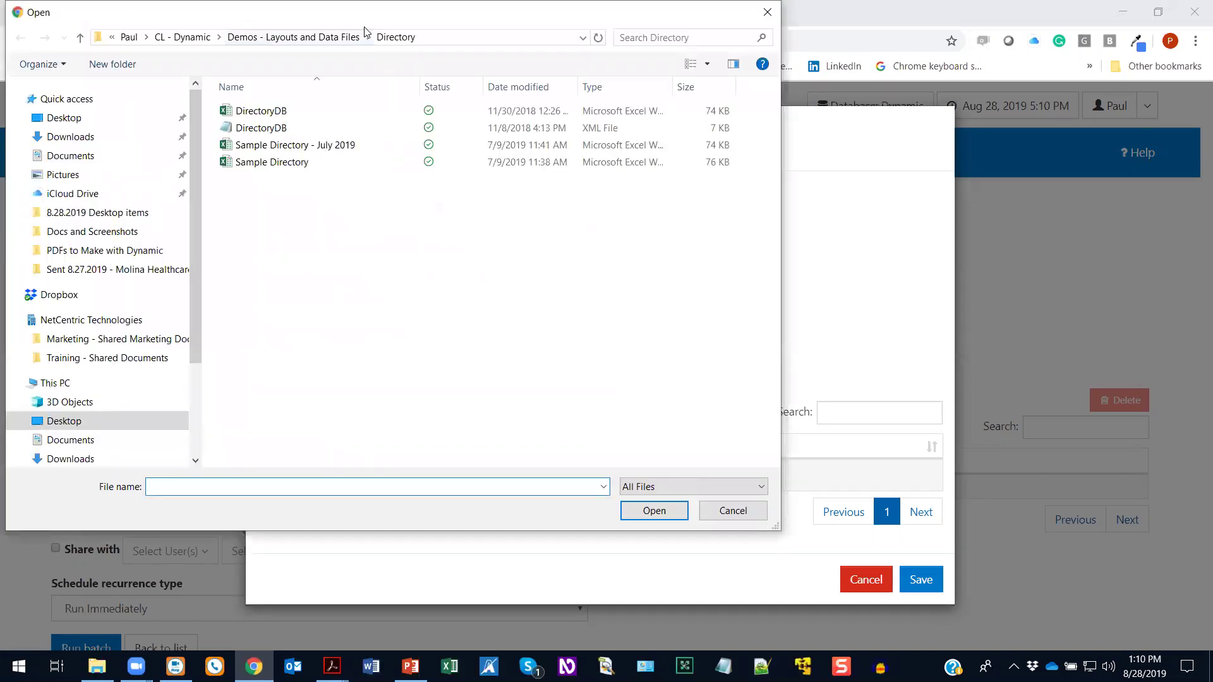
{"action": "left_click_drag", "start_coordinate": [364, 24], "coordinate": [468, 82]}
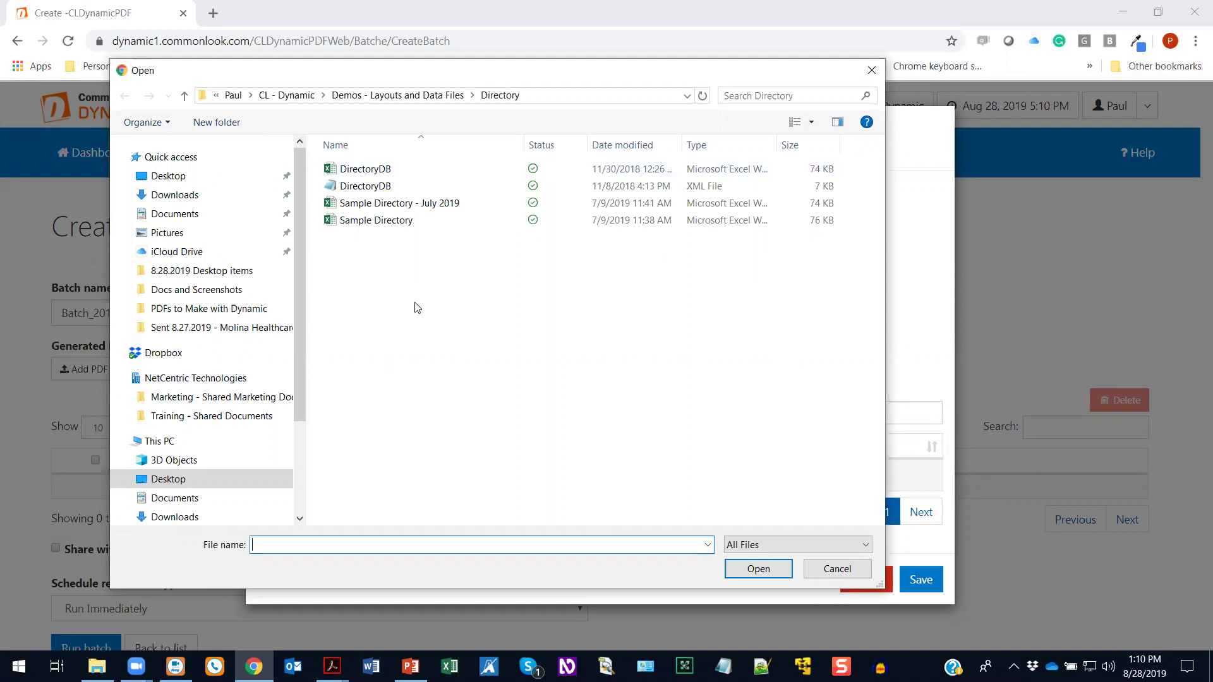
{"action": "left_click", "coordinate": [366, 222]}
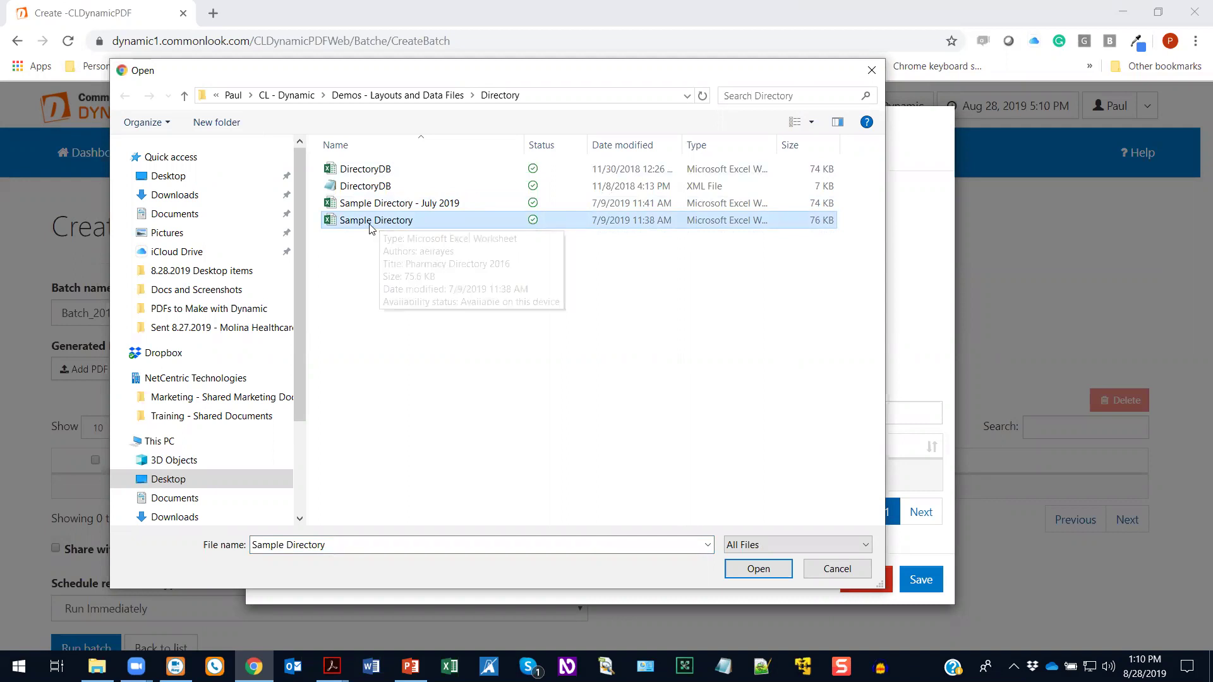
{"action": "left_click", "coordinate": [763, 570]}
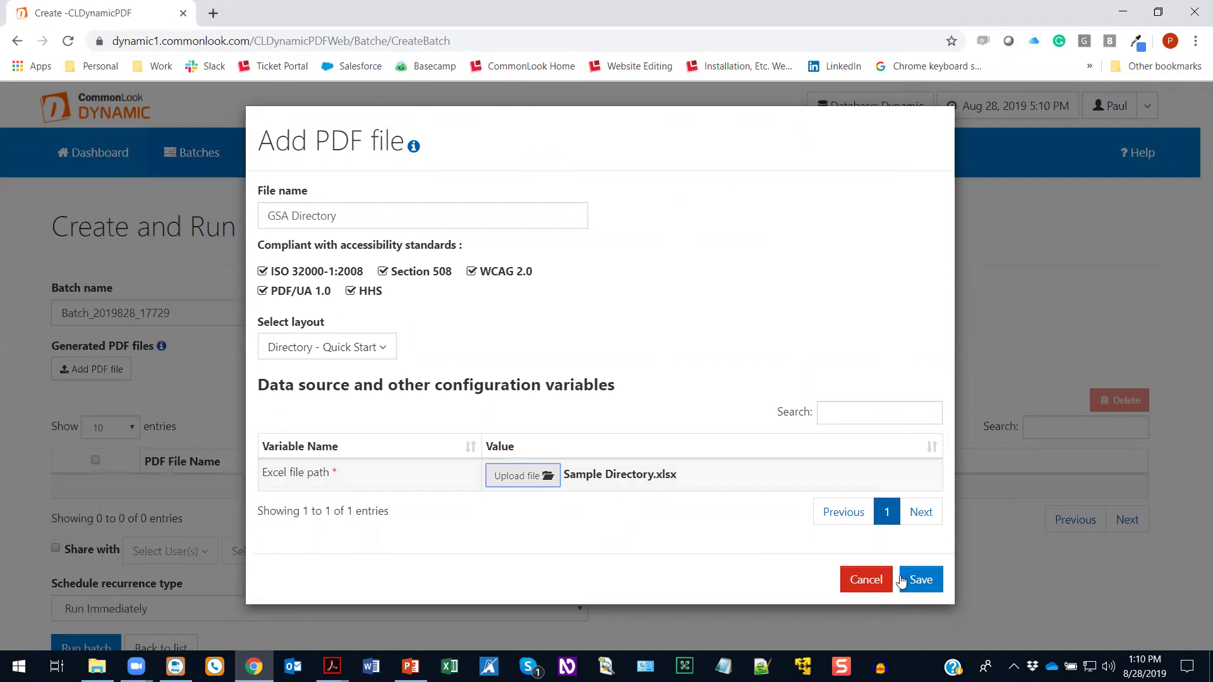
{"action": "left_click", "coordinate": [926, 580]}
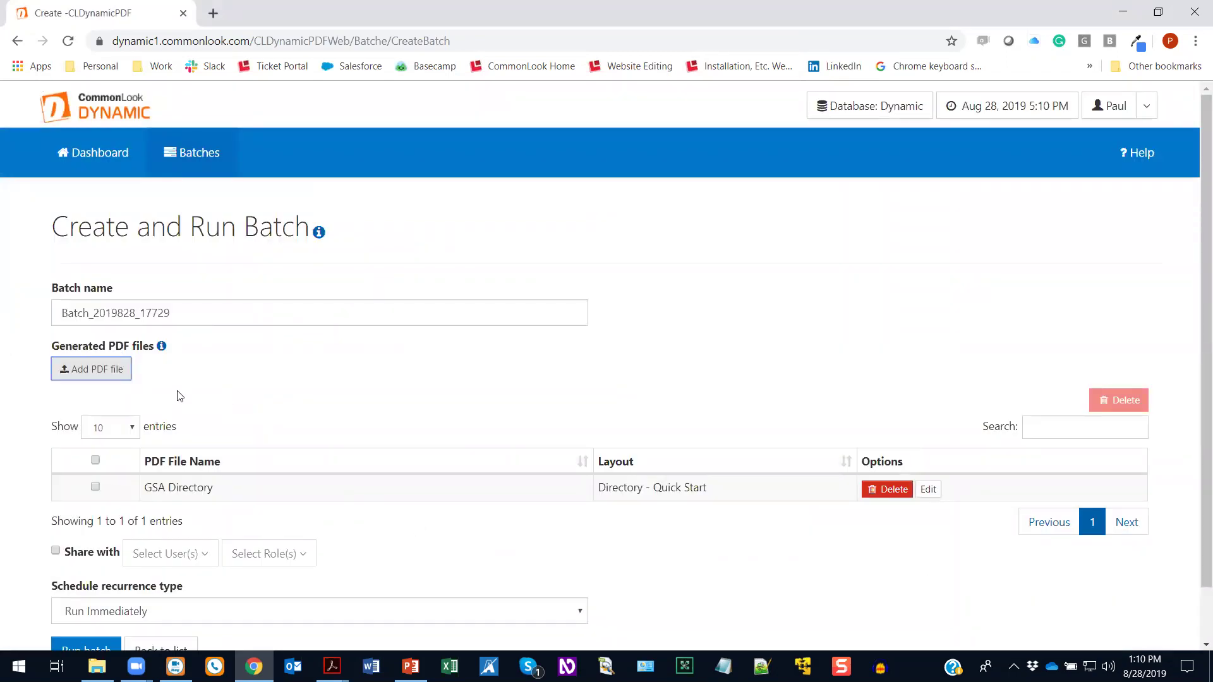
Add a second PDF file named "GSA EOB" with the Explanation of Benefits - Quick Start layout.
{"action": "left_click", "coordinate": [102, 372]}
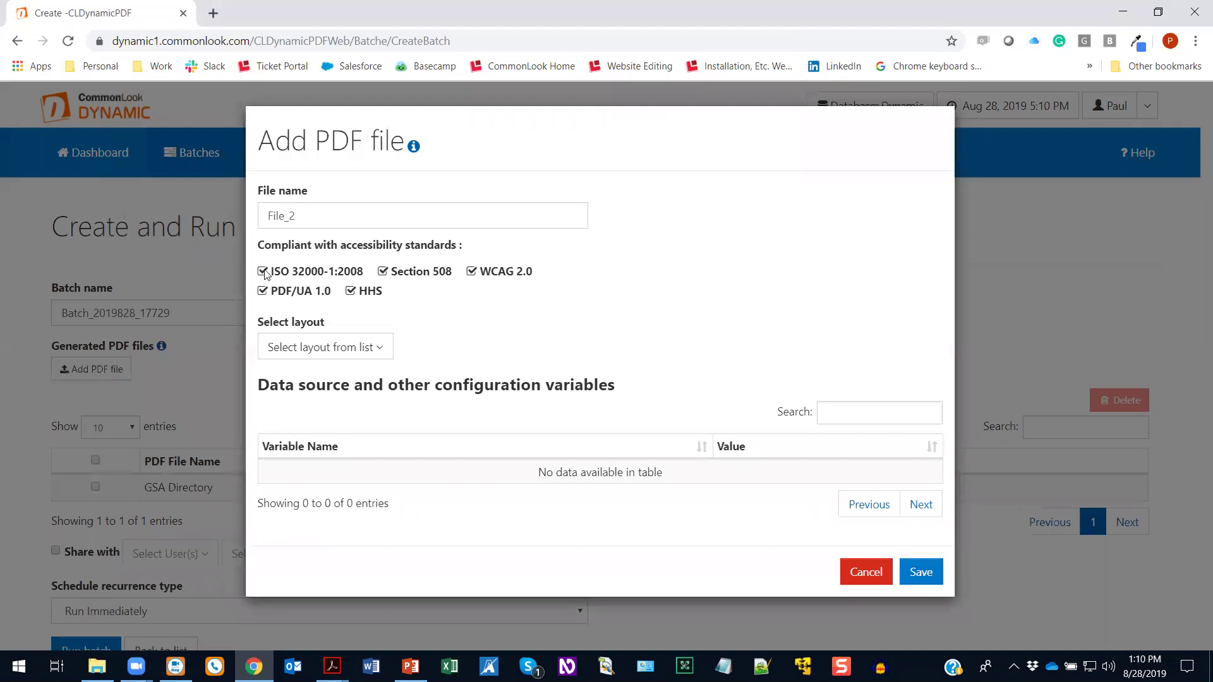
{"action": "left_click_drag", "start_coordinate": [300, 216], "coordinate": [259, 218]}
{"action": "type", "text": "GSA"}
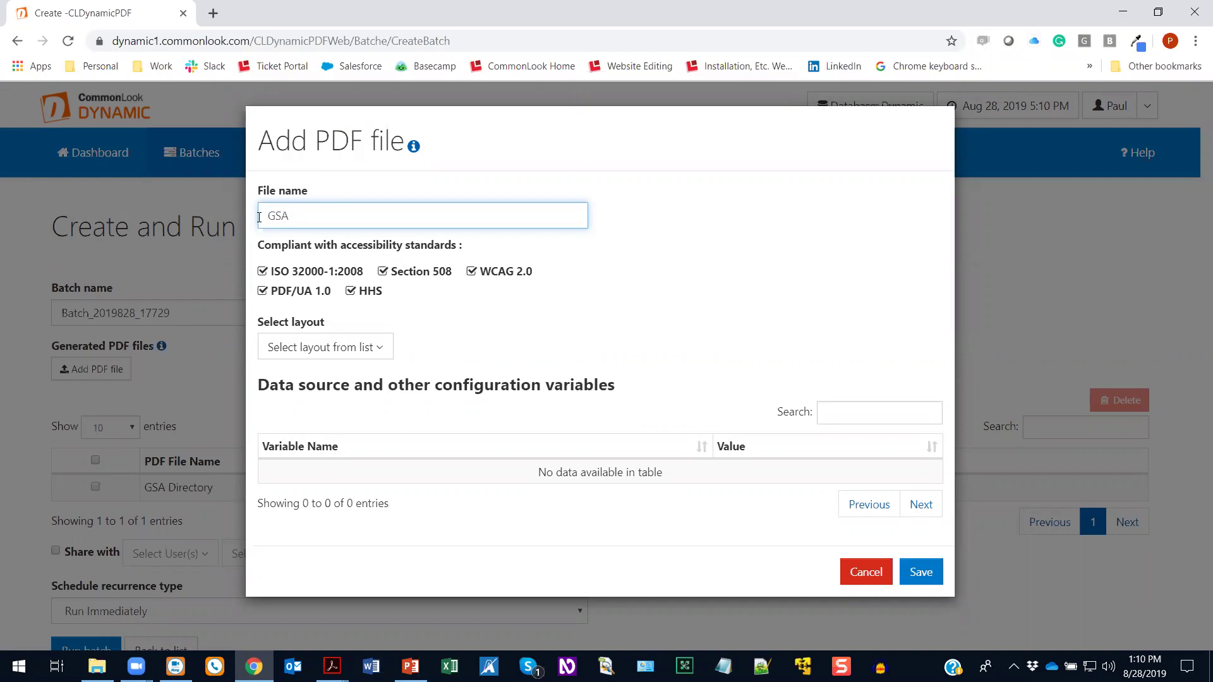
{"action": "type", "text": "EOB"}
{"action": "left_click", "coordinate": [289, 349]}
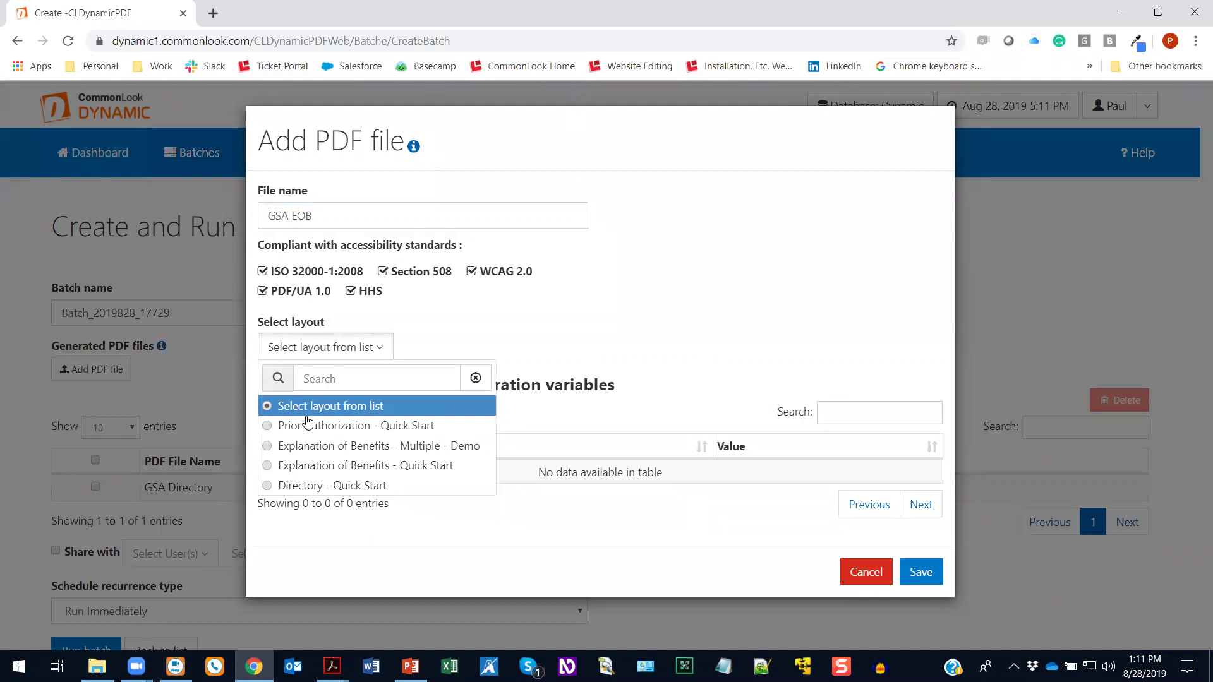
{"action": "left_click", "coordinate": [352, 469]}
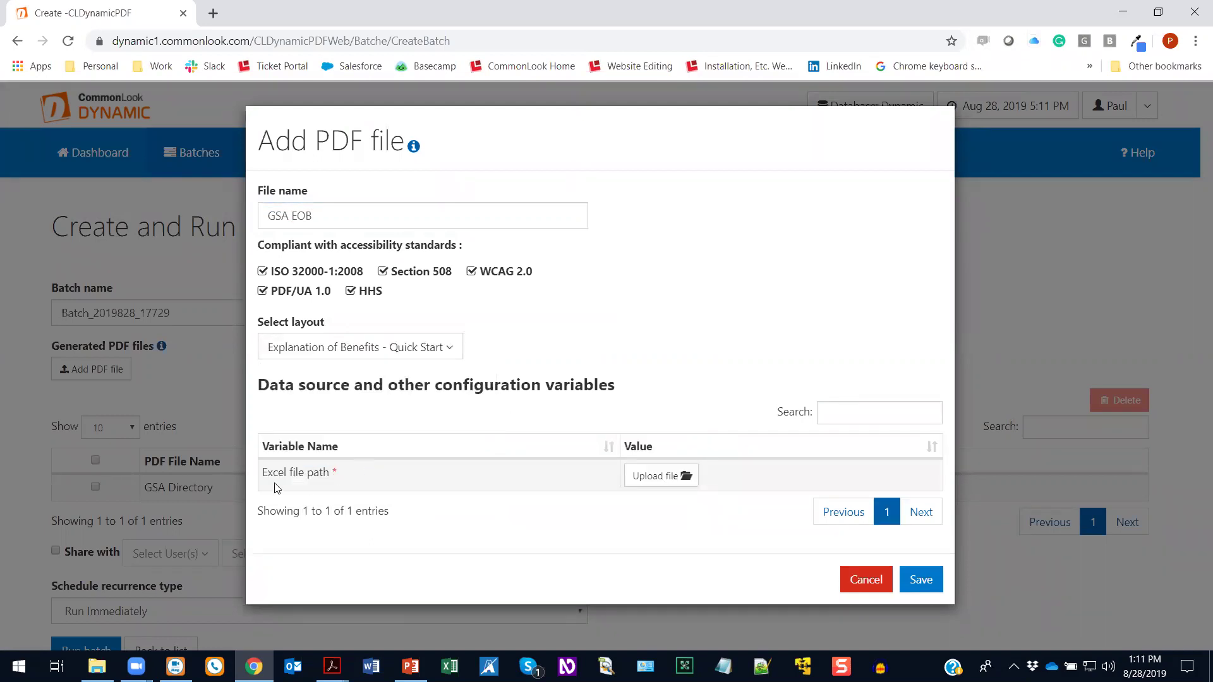
Upload the FileByRow4 workbook from the EOB-Single layout folder as the GSA EOB data source and save the entry.
{"action": "left_click", "coordinate": [661, 485]}
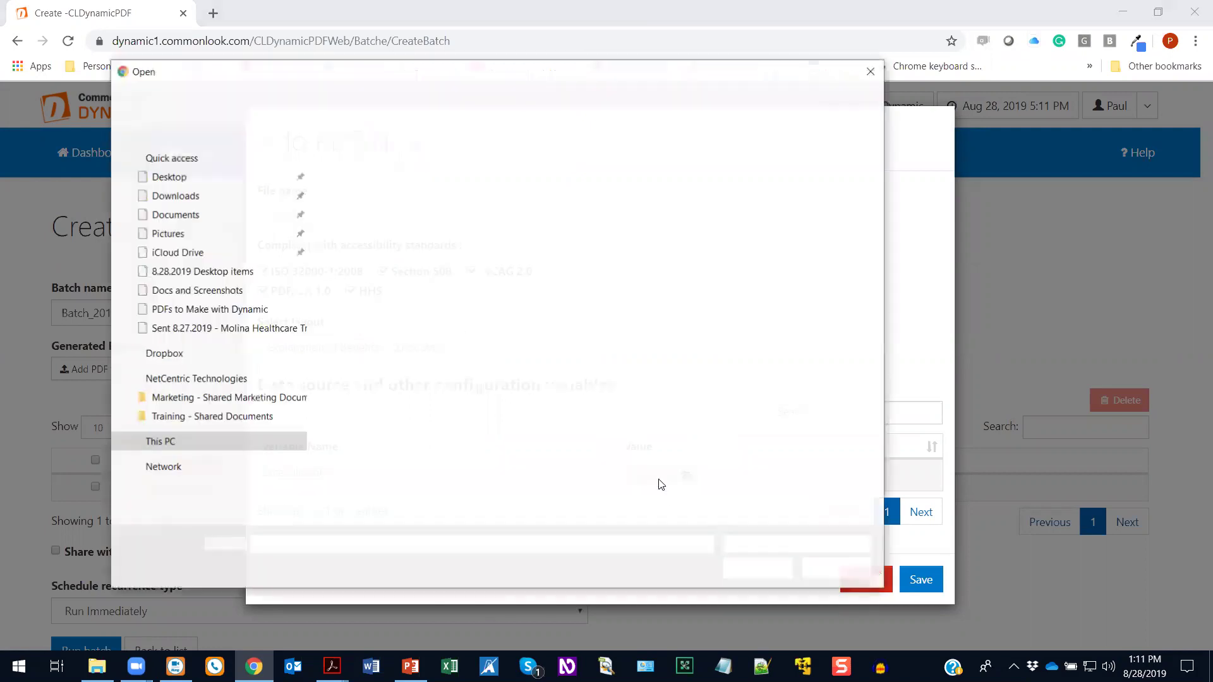
{"action": "left_click", "coordinate": [186, 98]}
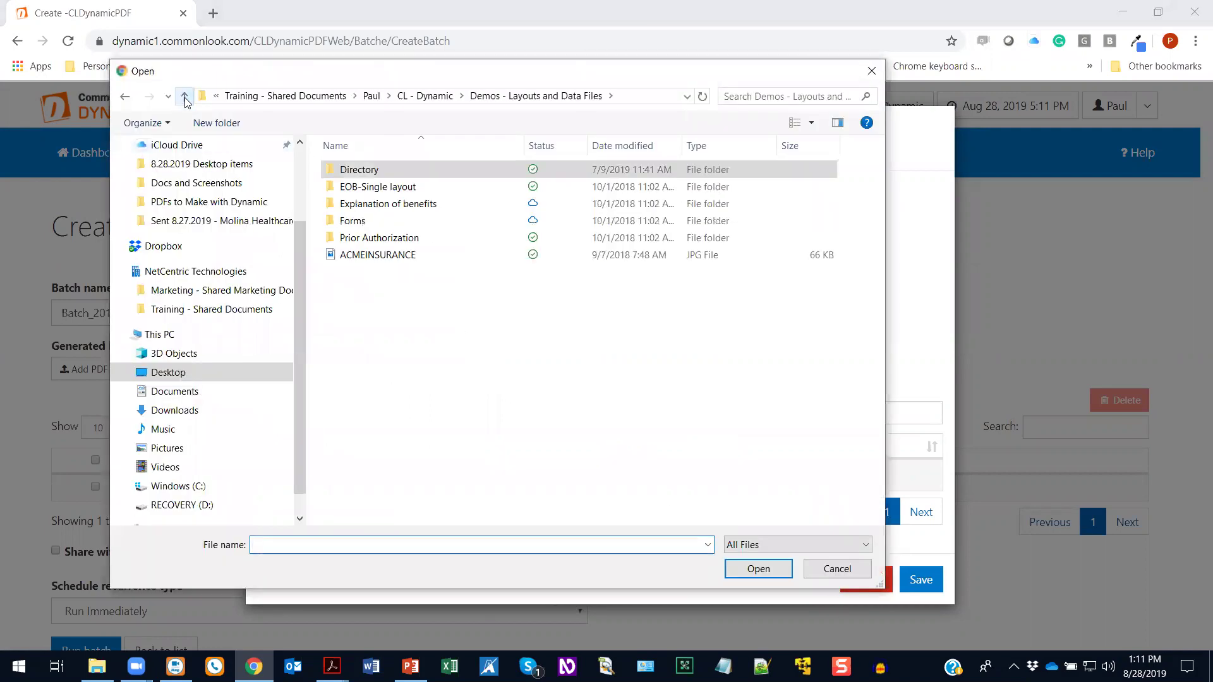
{"action": "left_click", "coordinate": [401, 188]}
{"action": "double_click", "coordinate": [400, 187]}
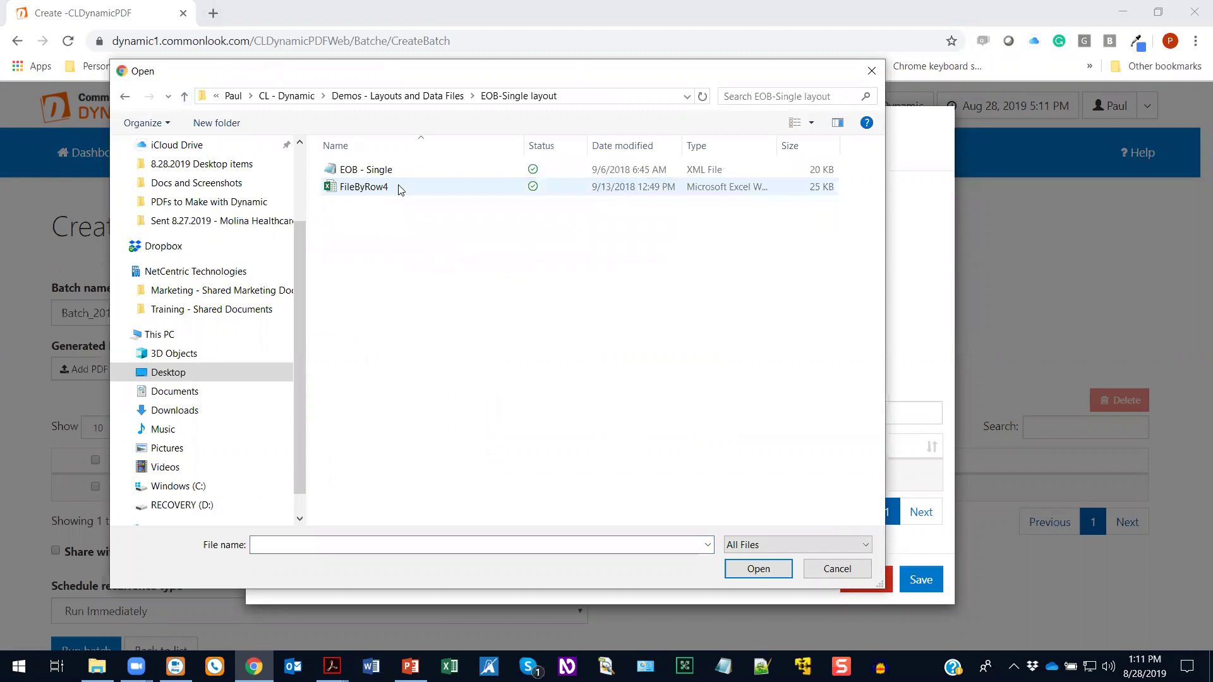
{"action": "double_click", "coordinate": [401, 188]}
{"action": "left_click", "coordinate": [921, 578]}
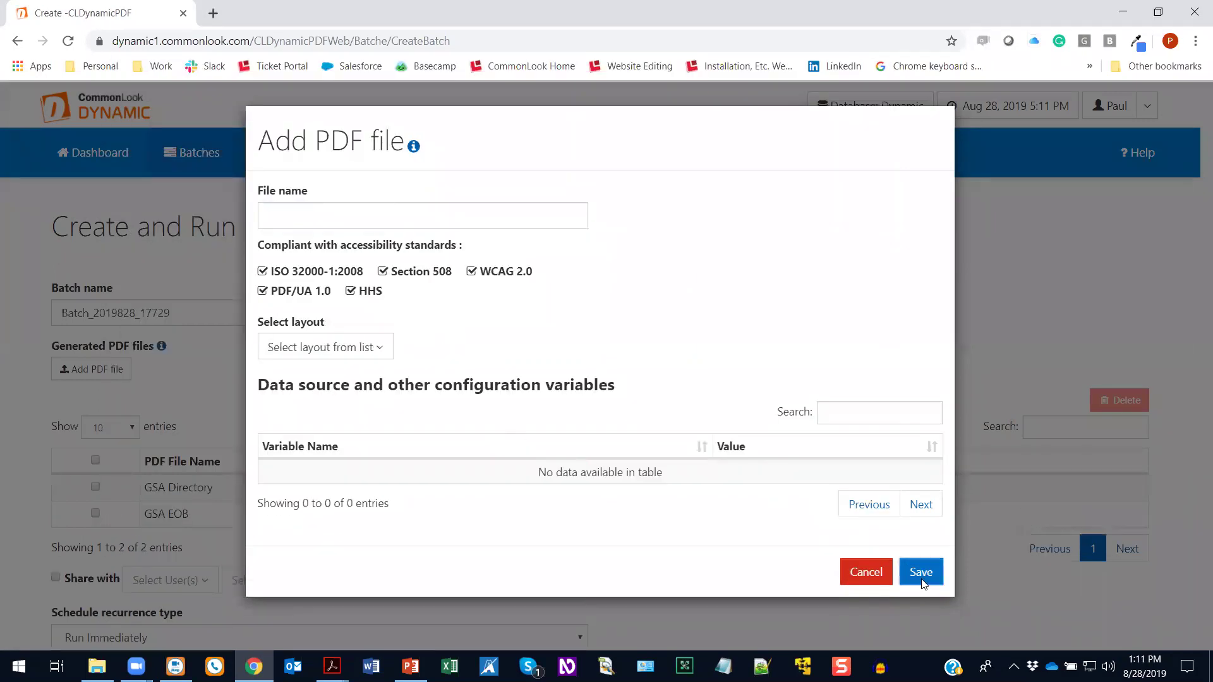
Add a third PDF file named "GSA PA" with the Prior Authorization - Quick Start layout.
{"action": "left_click", "coordinate": [104, 371]}
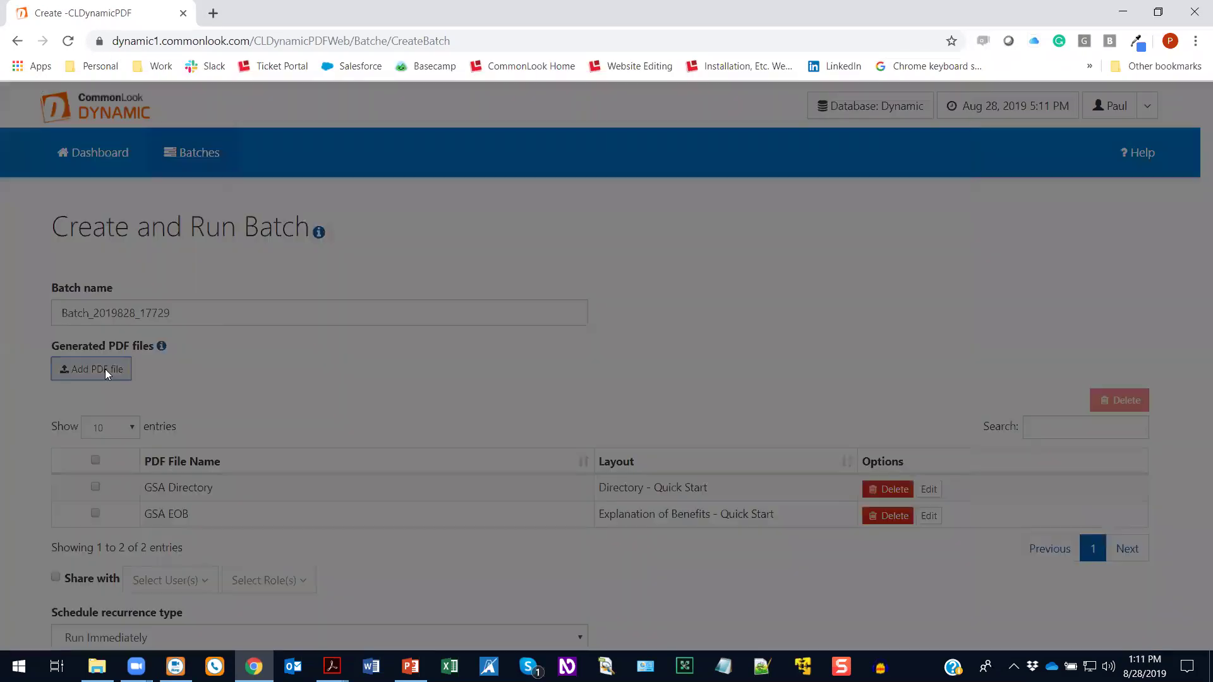
{"action": "left_click_drag", "start_coordinate": [297, 215], "coordinate": [242, 218]}
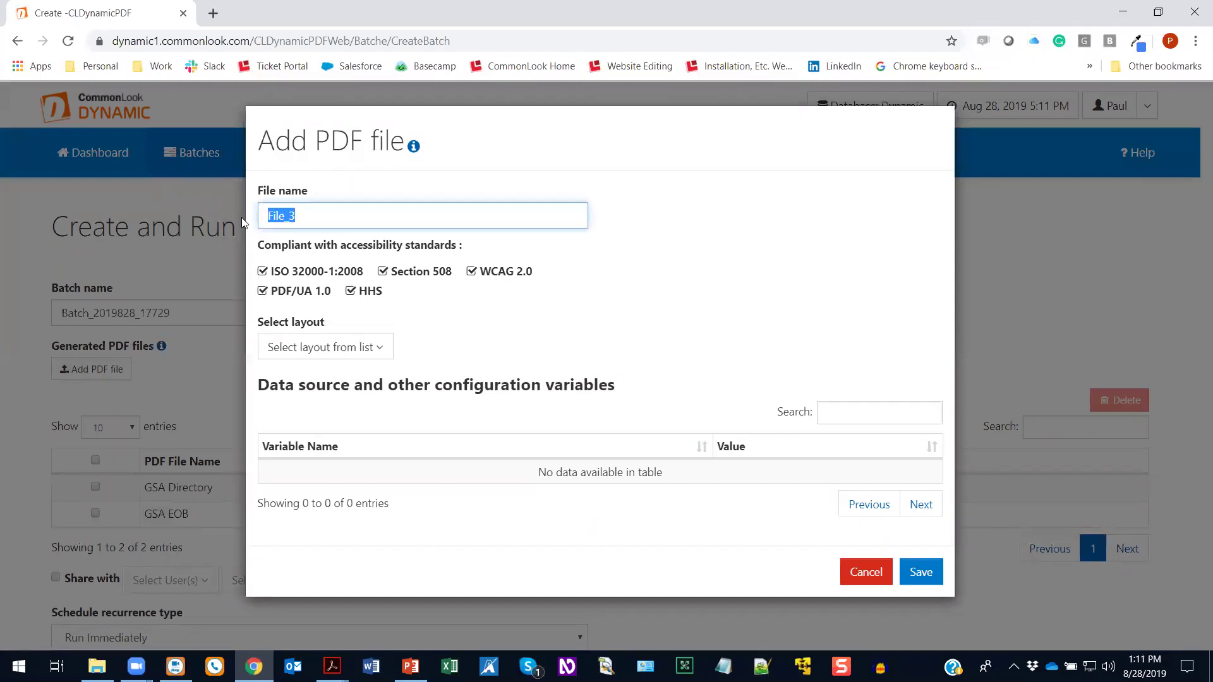
{"action": "type", "text": "GSA PA"}
{"action": "left_click", "coordinate": [311, 351]}
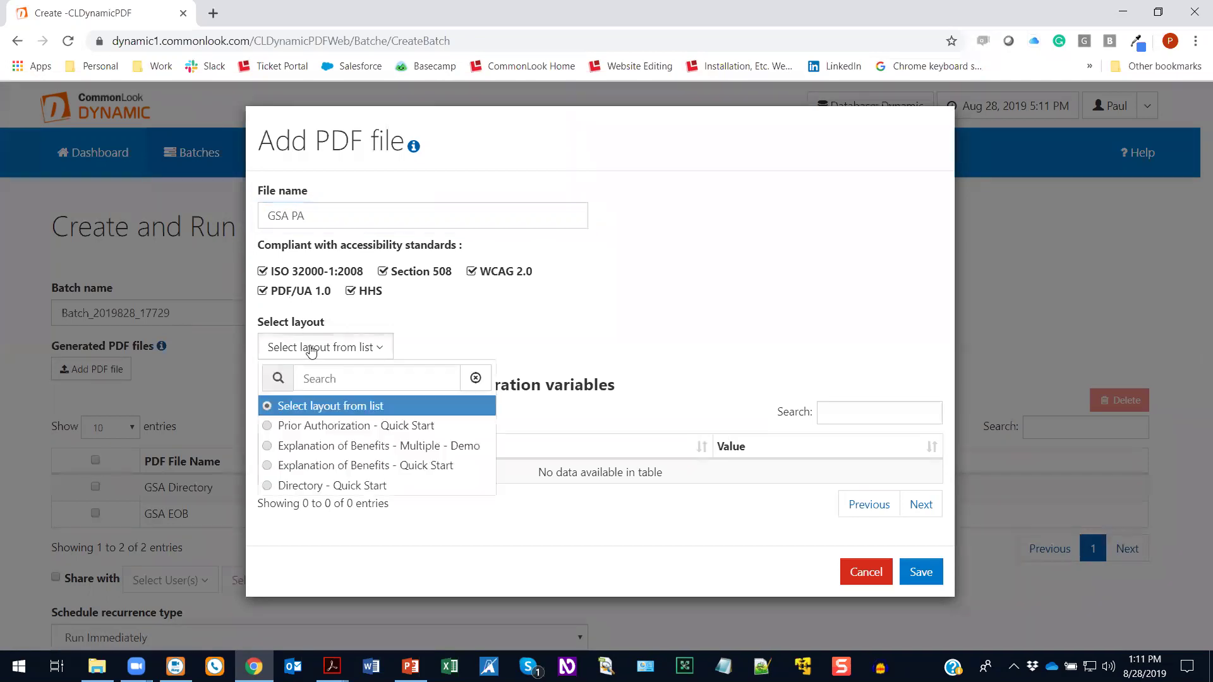
{"action": "left_click", "coordinate": [321, 426]}
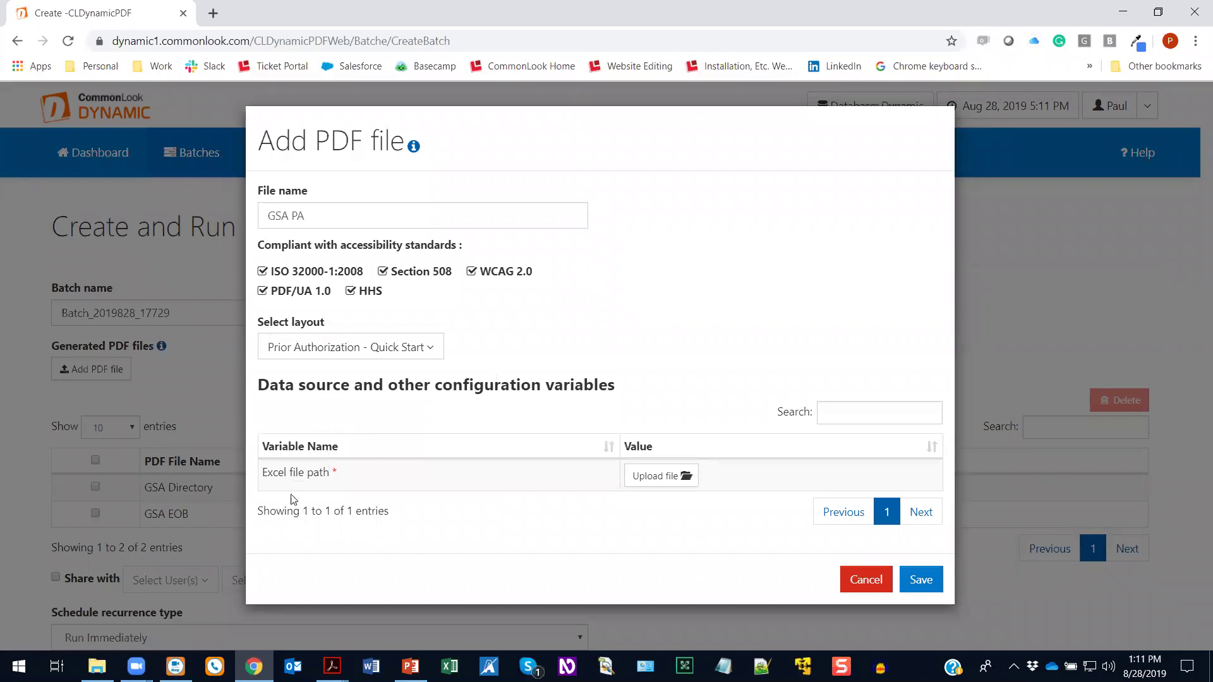
Upload the pa_data workbook from the Prior Authorization folder as the GSA PA data source and save the entry.
{"action": "left_click", "coordinate": [650, 476]}
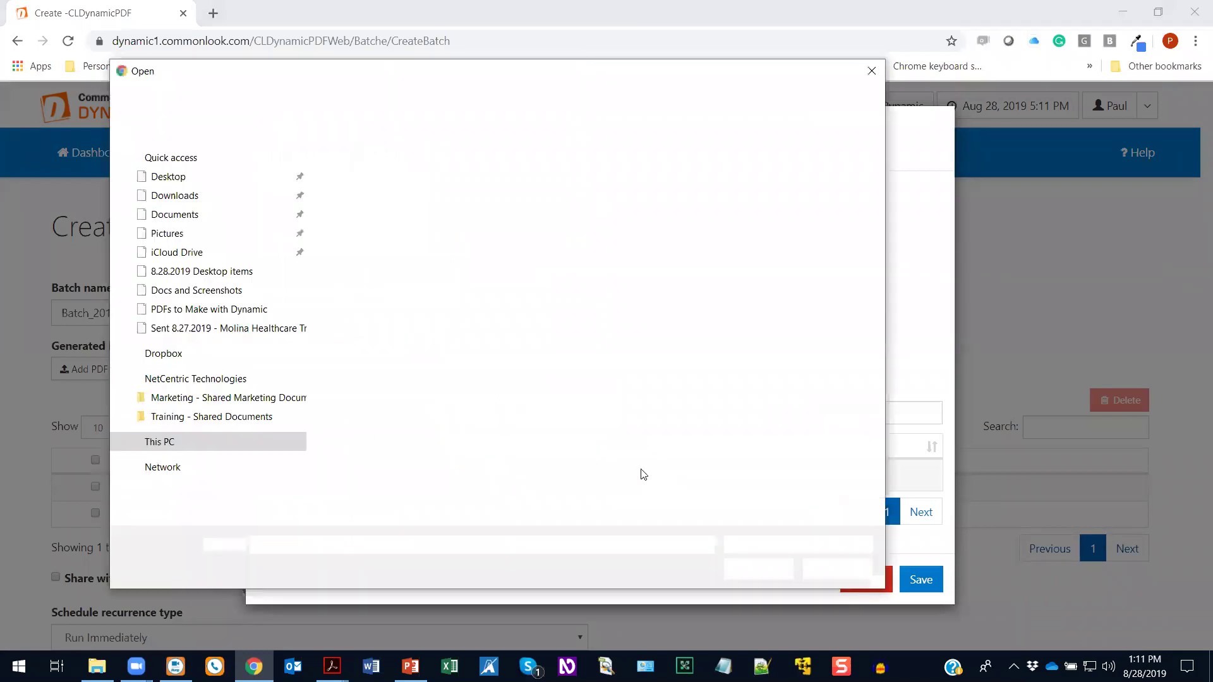
{"action": "left_click", "coordinate": [184, 95]}
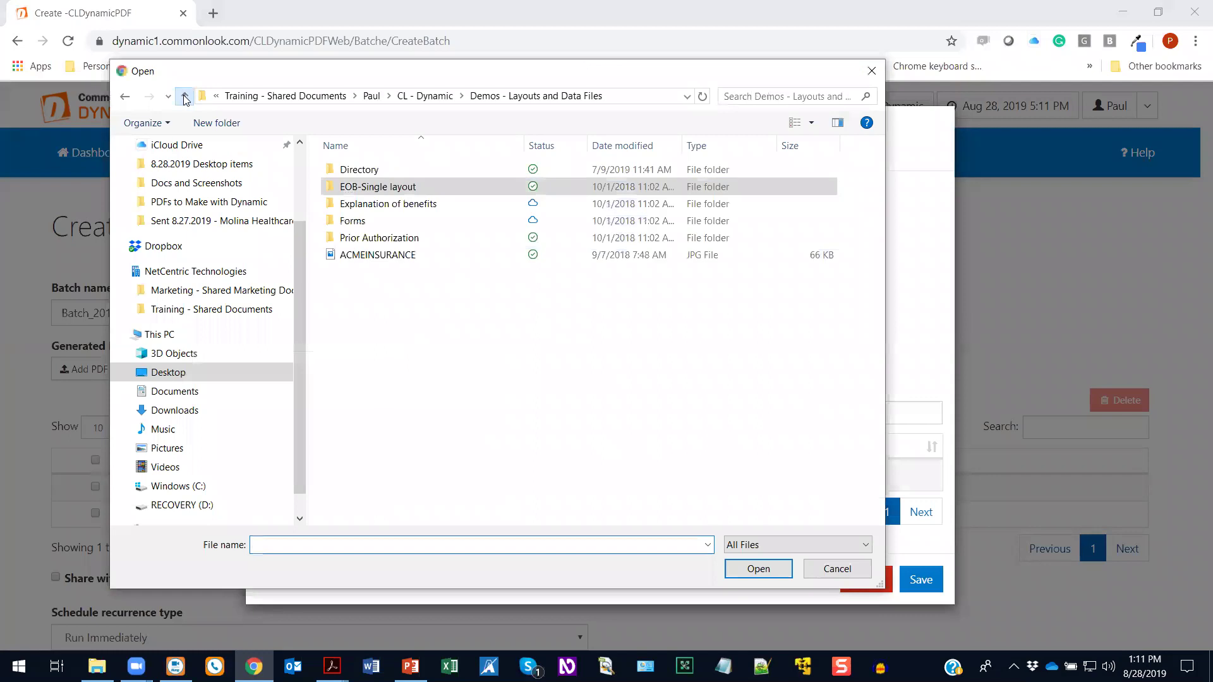
{"action": "double_click", "coordinate": [411, 238]}
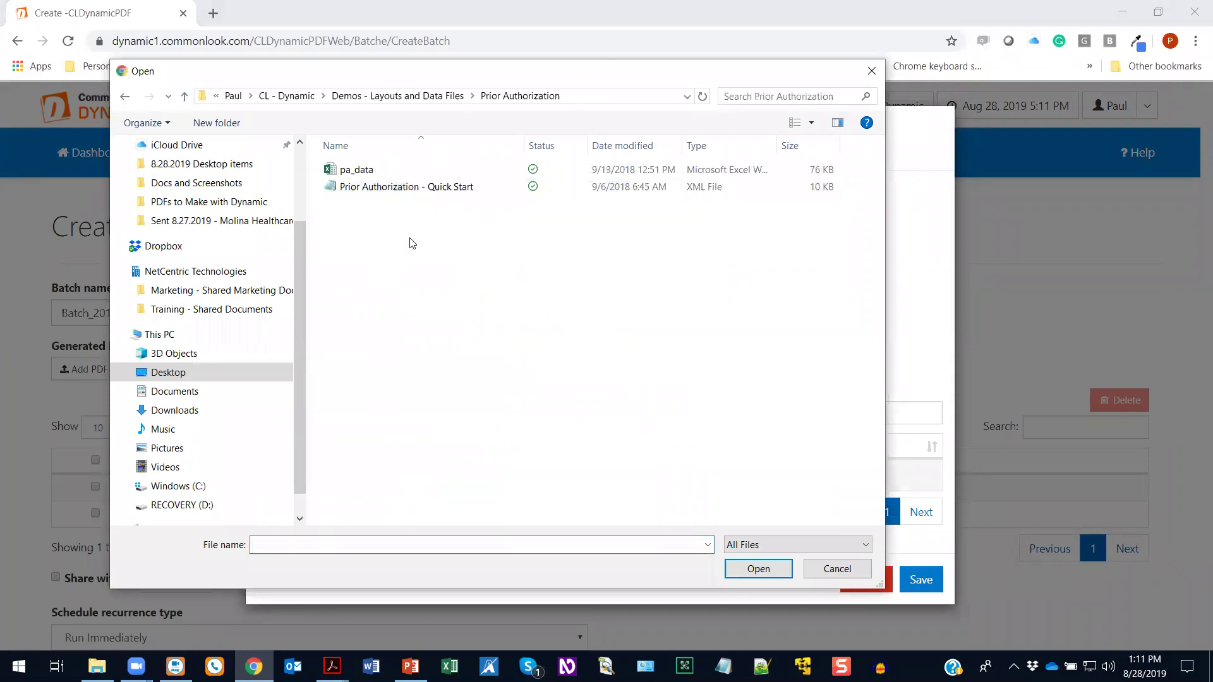
{"action": "double_click", "coordinate": [372, 171]}
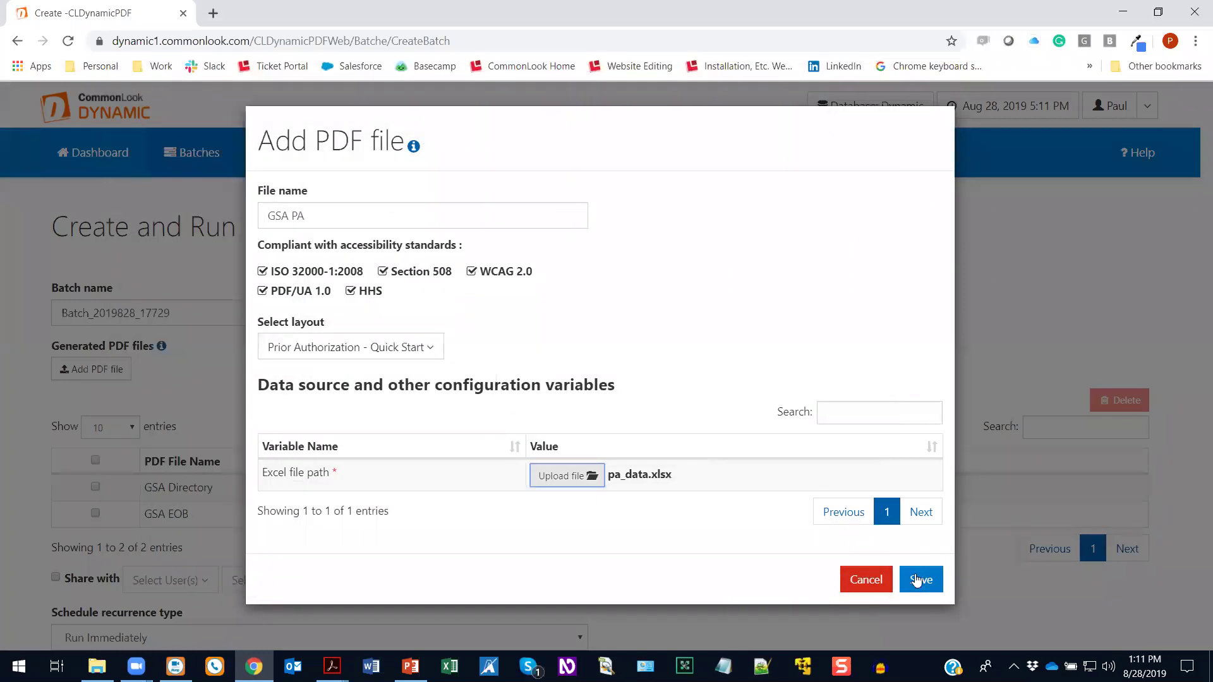
{"action": "left_click", "coordinate": [918, 579]}
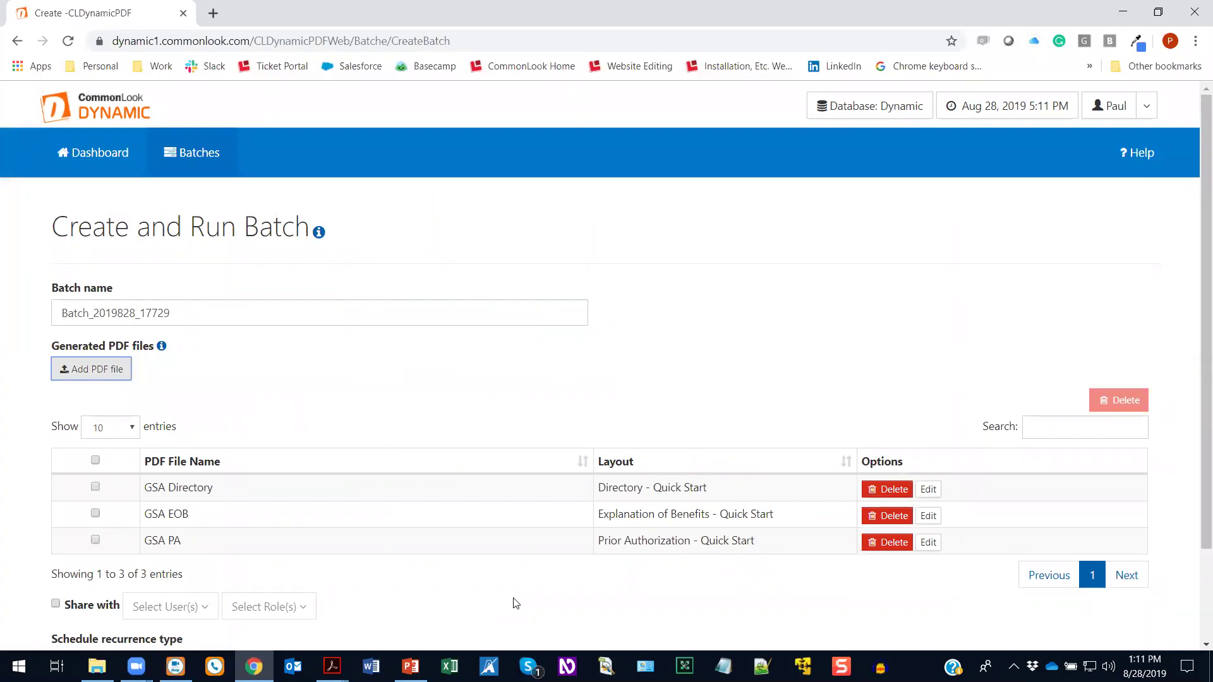
Set the batch's schedule recurrence to Monthly and include January, February, April, July and December.
{"action": "scroll", "coordinate": [514, 601], "scroll_direction": "down", "scroll_amount": 1}
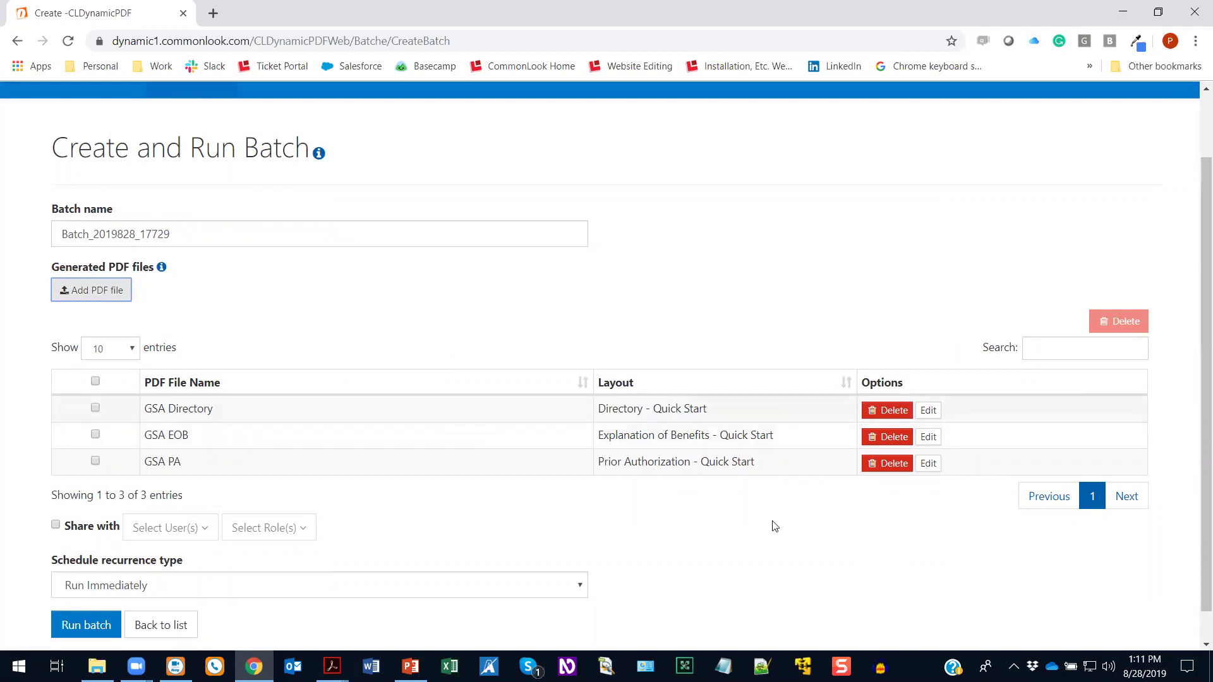
{"action": "scroll", "coordinate": [773, 528], "scroll_direction": "down", "scroll_amount": 1}
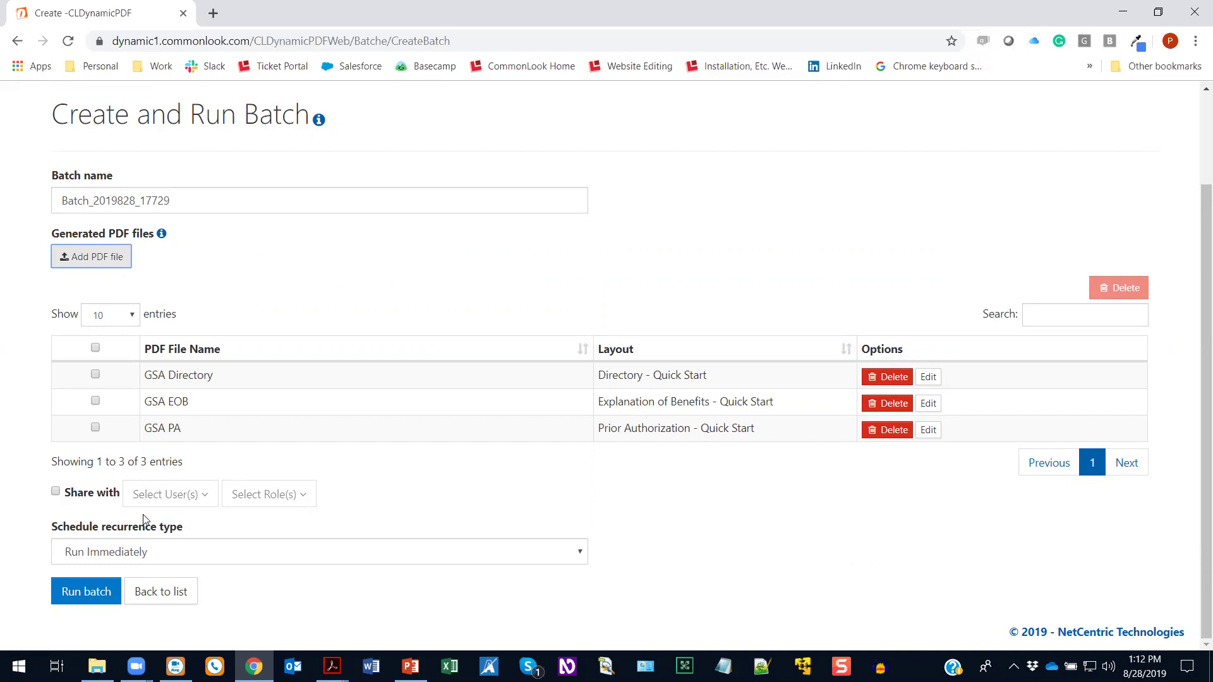
{"action": "left_click", "coordinate": [174, 556]}
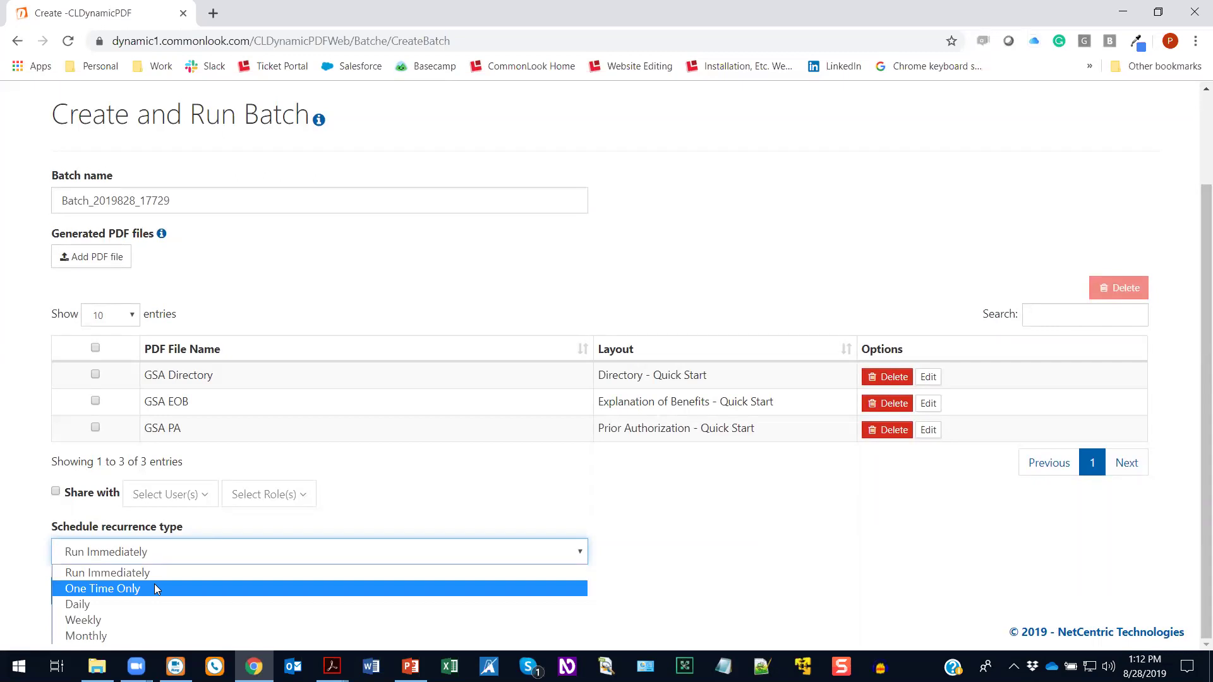
{"action": "left_click", "coordinate": [109, 636]}
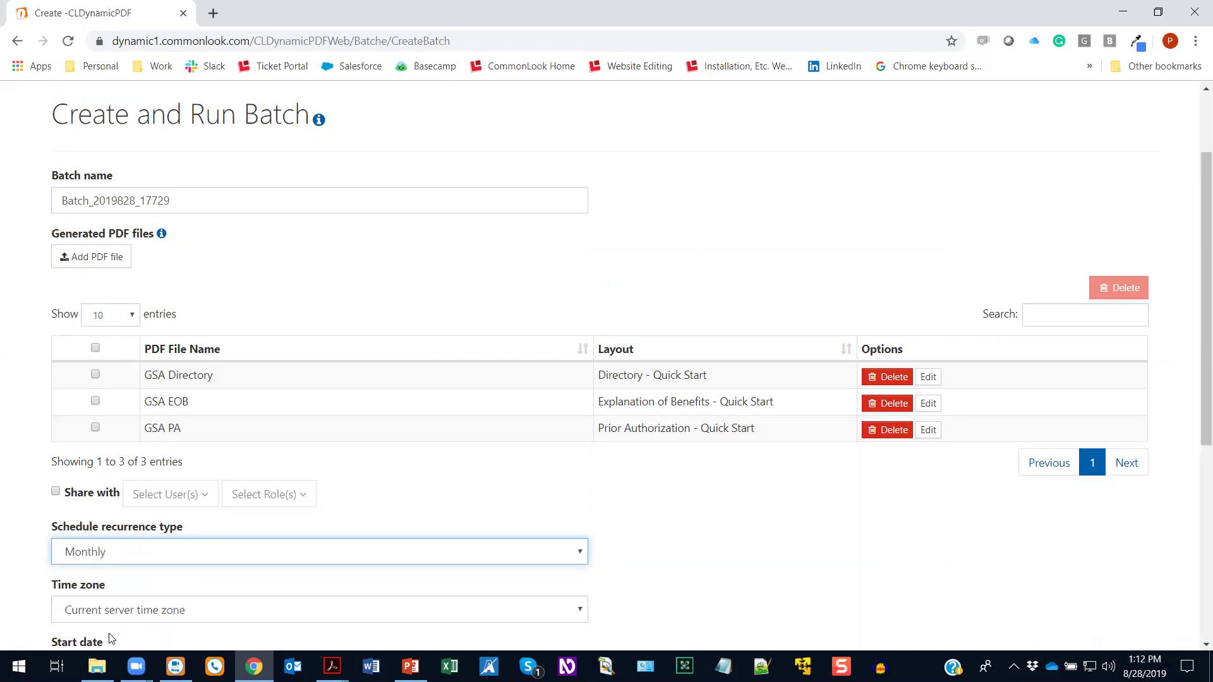
{"action": "scroll", "coordinate": [176, 587], "scroll_direction": "down", "scroll_amount": 5}
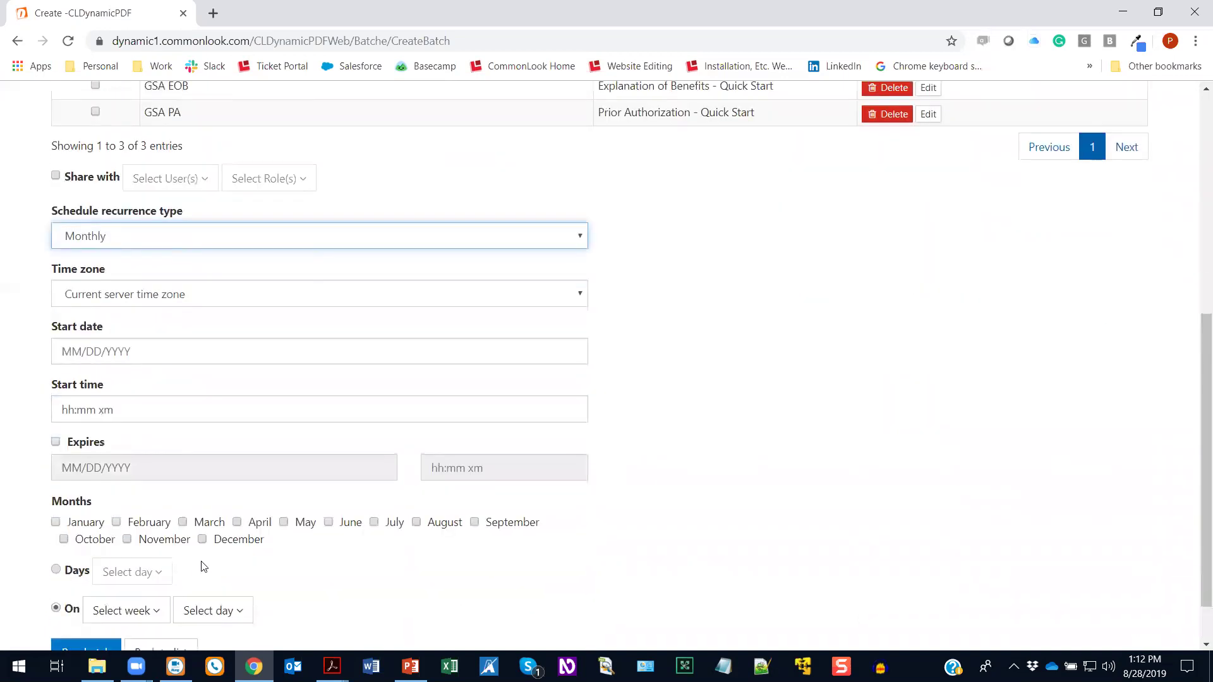
{"action": "scroll", "coordinate": [314, 561], "scroll_direction": "up", "scroll_amount": 1}
{"action": "scroll", "coordinate": [314, 562], "scroll_direction": "down", "scroll_amount": 2}
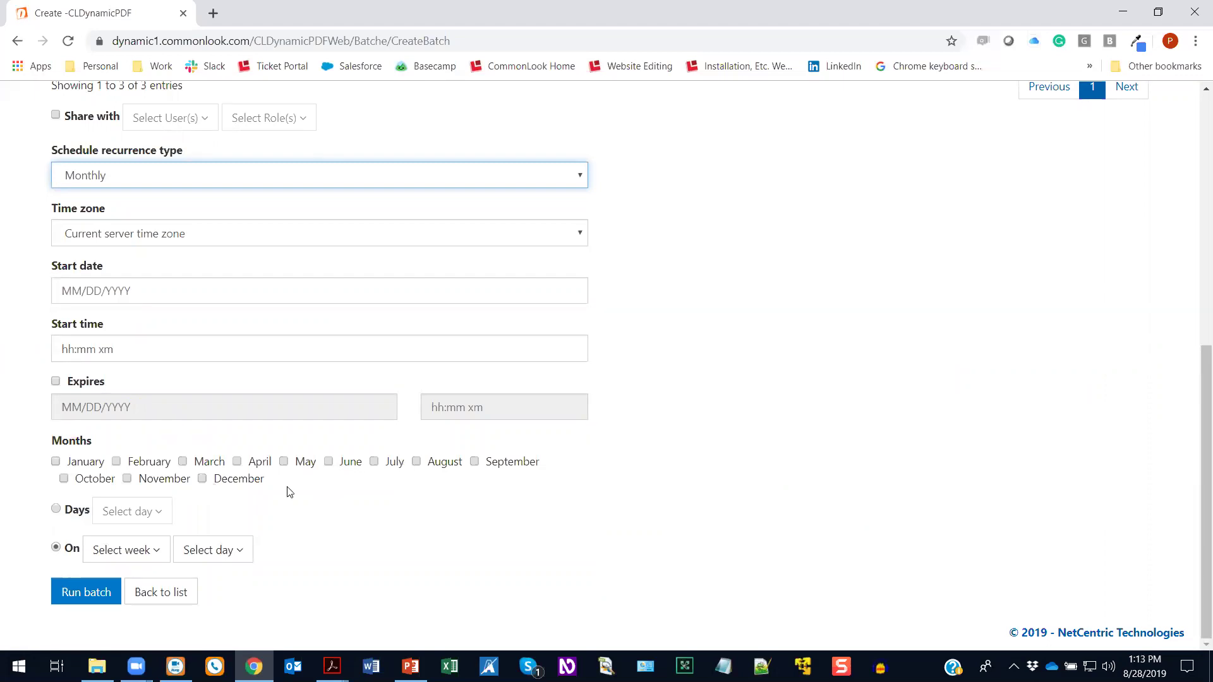
{"action": "left_click", "coordinate": [56, 462]}
{"action": "left_click", "coordinate": [116, 462]}
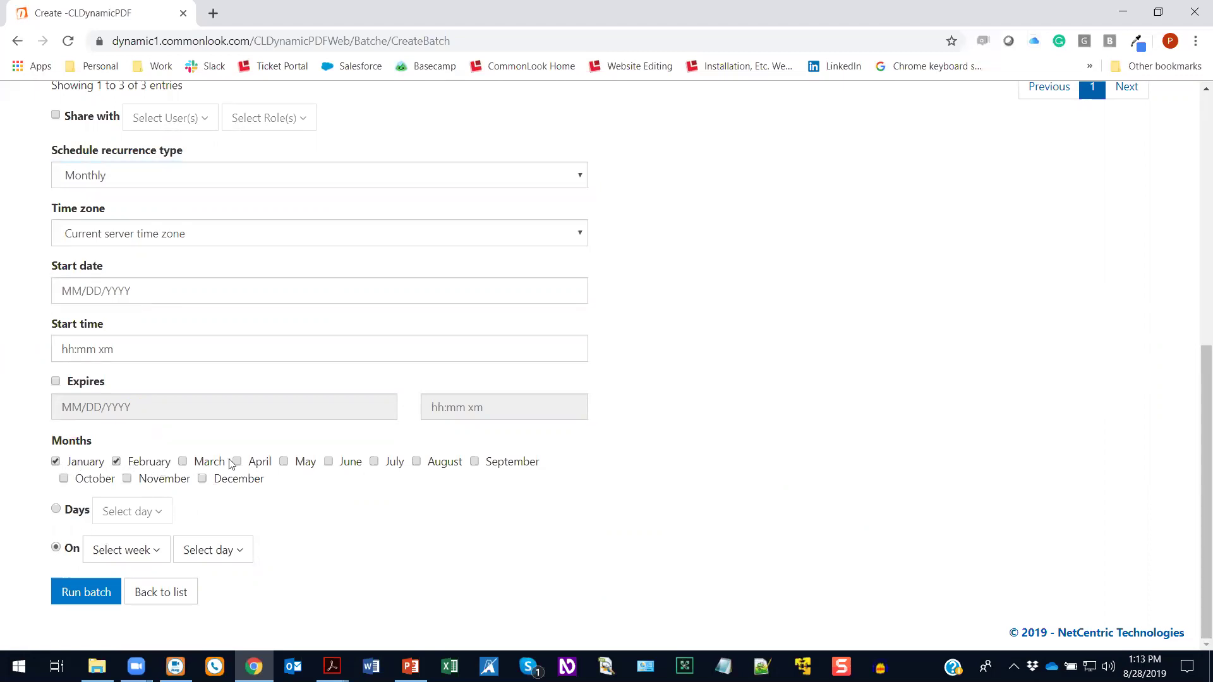
{"action": "left_click", "coordinate": [374, 462]}
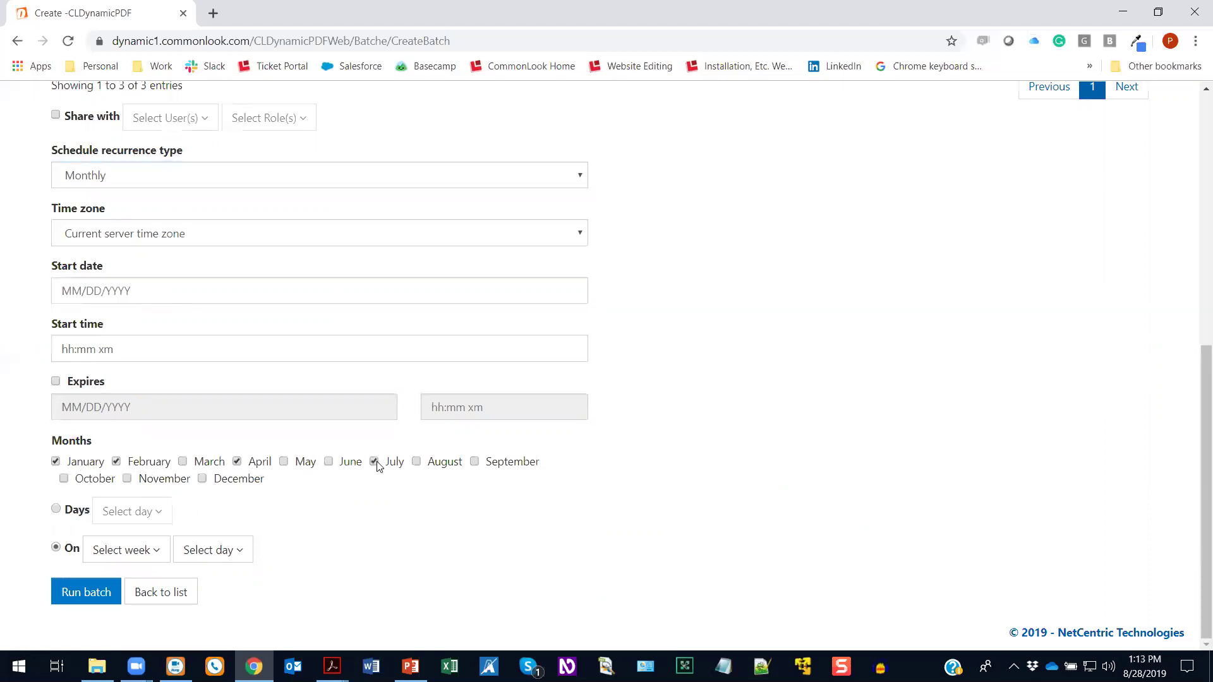
{"action": "left_click", "coordinate": [202, 478]}
Schedule the monthly runs by day of the month and choose day 3.
{"action": "left_click", "coordinate": [56, 510]}
{"action": "left_click", "coordinate": [103, 513]}
{"action": "left_click", "coordinate": [105, 608]}
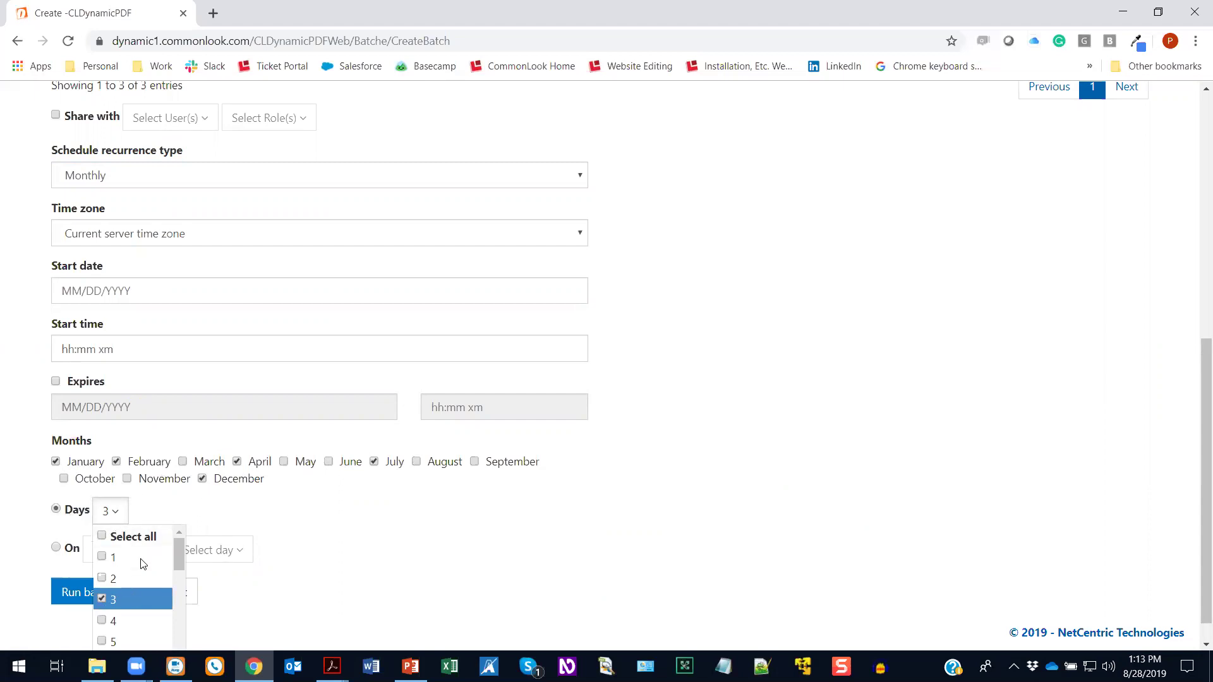
{"action": "left_click", "coordinate": [164, 510]}
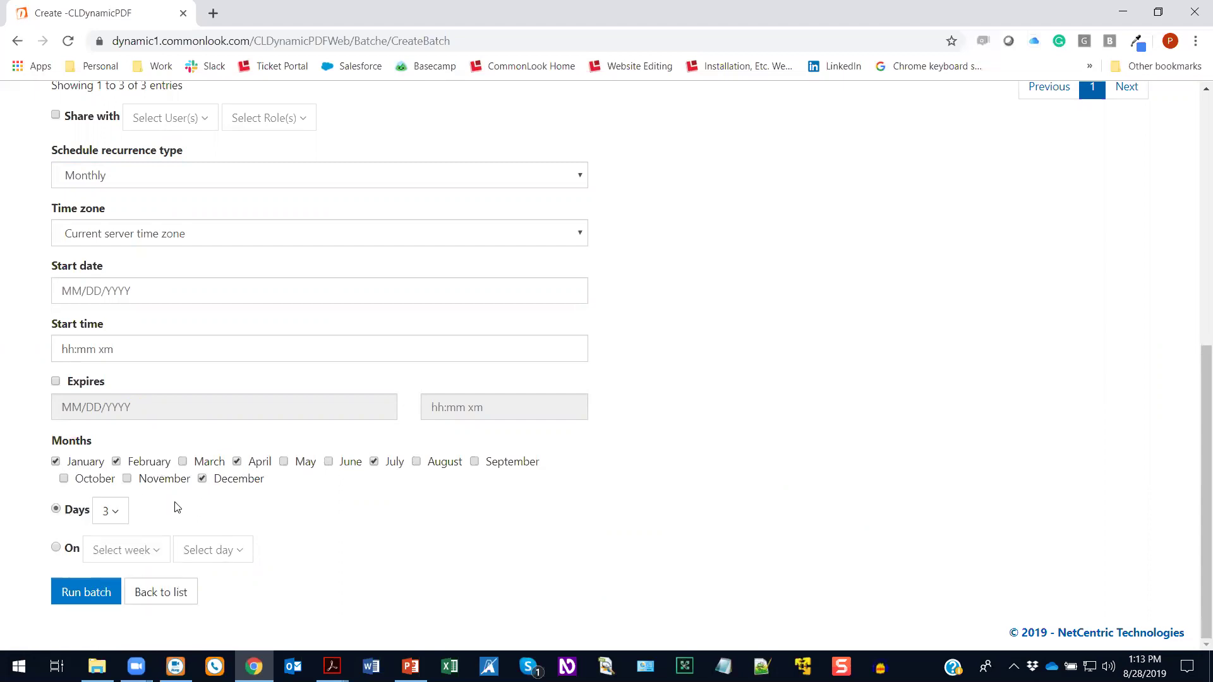
Switch the monthly schedule to a weekday pattern on the third Tuesday.
{"action": "left_click", "coordinate": [56, 548]}
{"action": "left_click", "coordinate": [104, 552]}
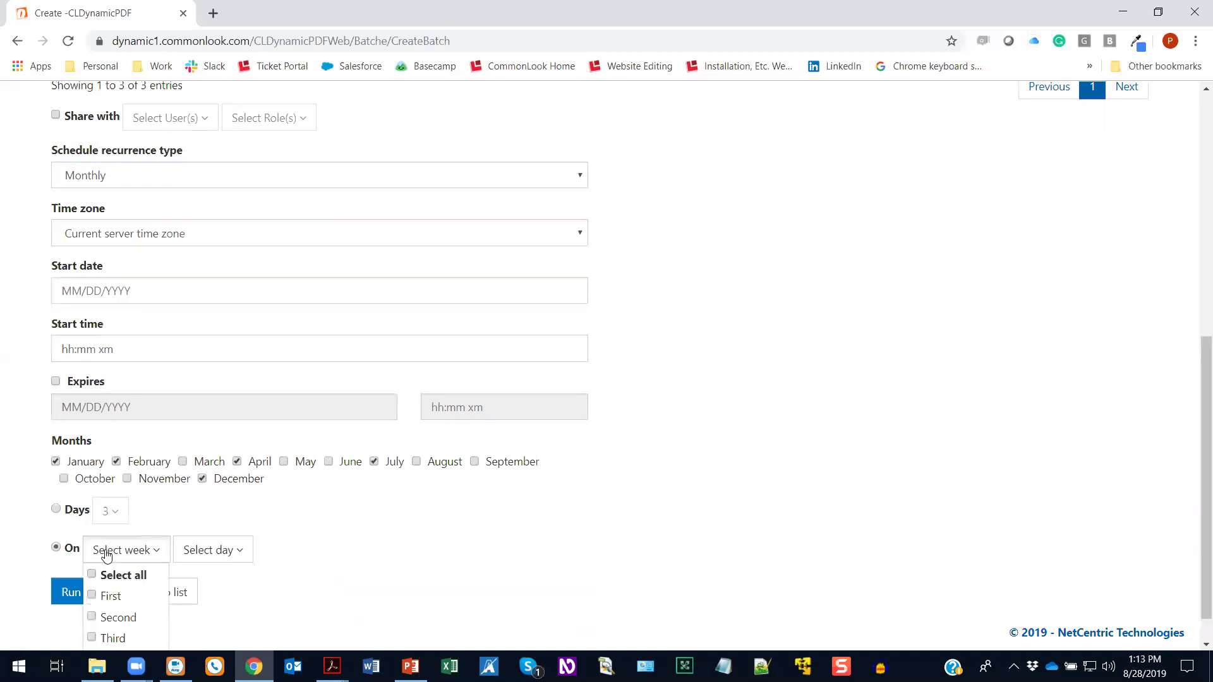
{"action": "scroll", "coordinate": [106, 554], "scroll_direction": "down", "scroll_amount": 1}
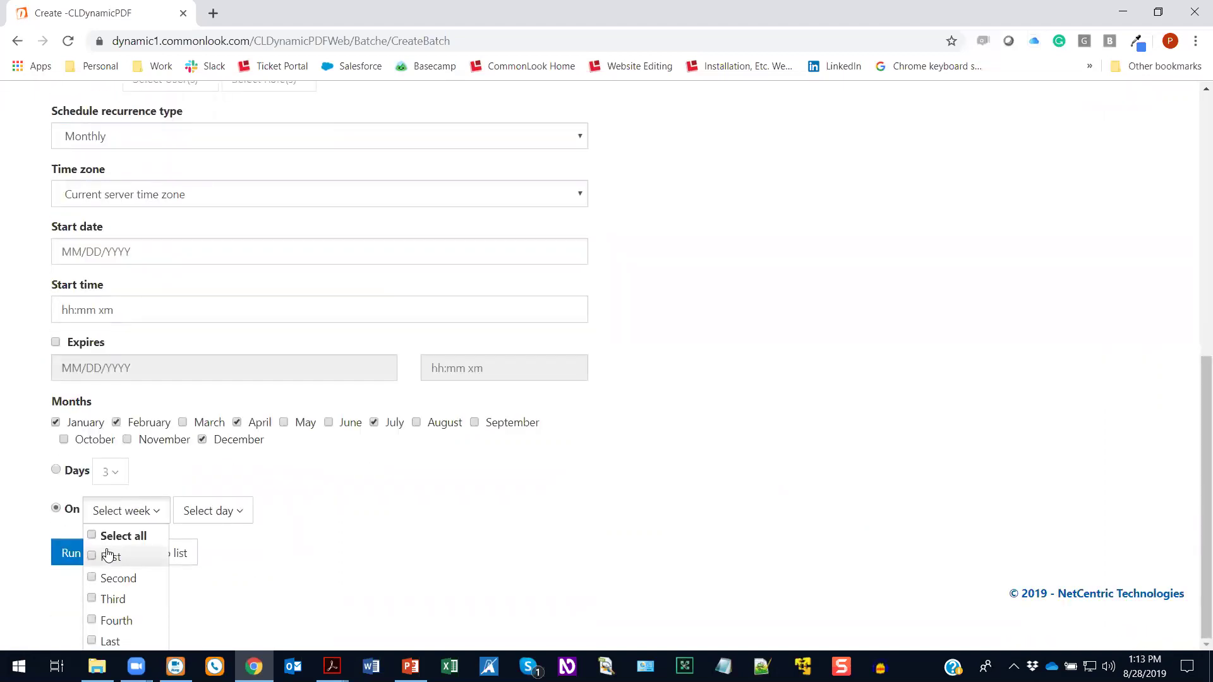
{"action": "left_click", "coordinate": [104, 599]}
{"action": "left_click", "coordinate": [164, 519]}
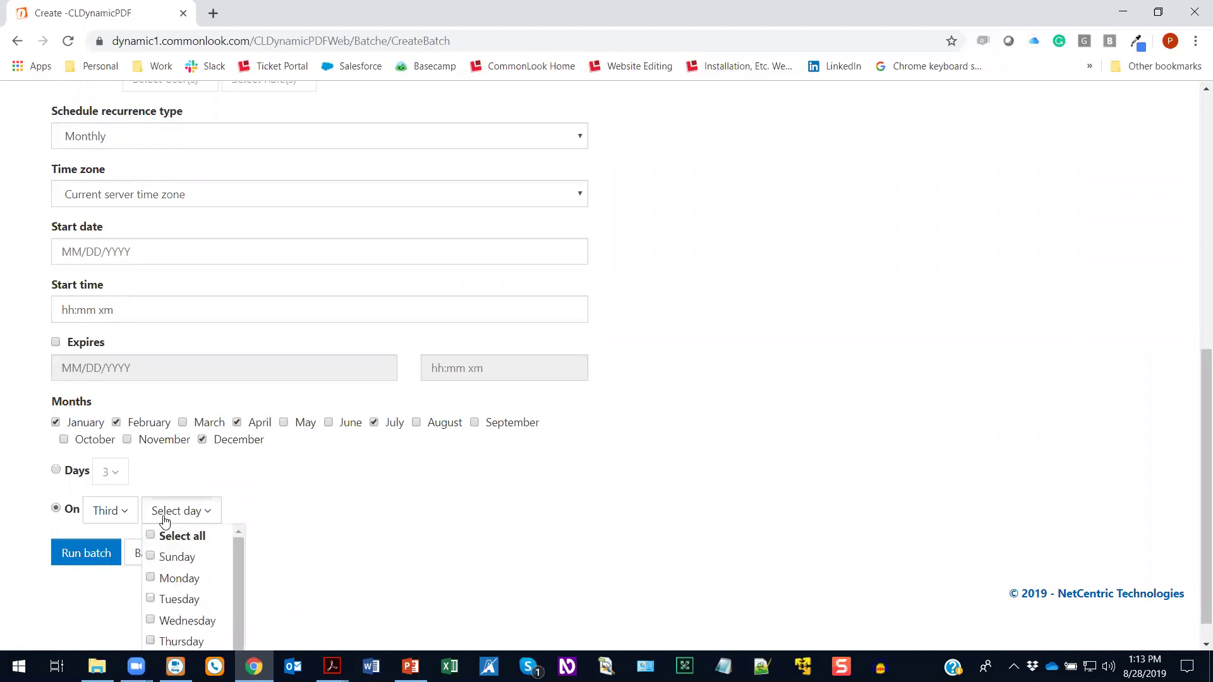
{"action": "left_click", "coordinate": [158, 601]}
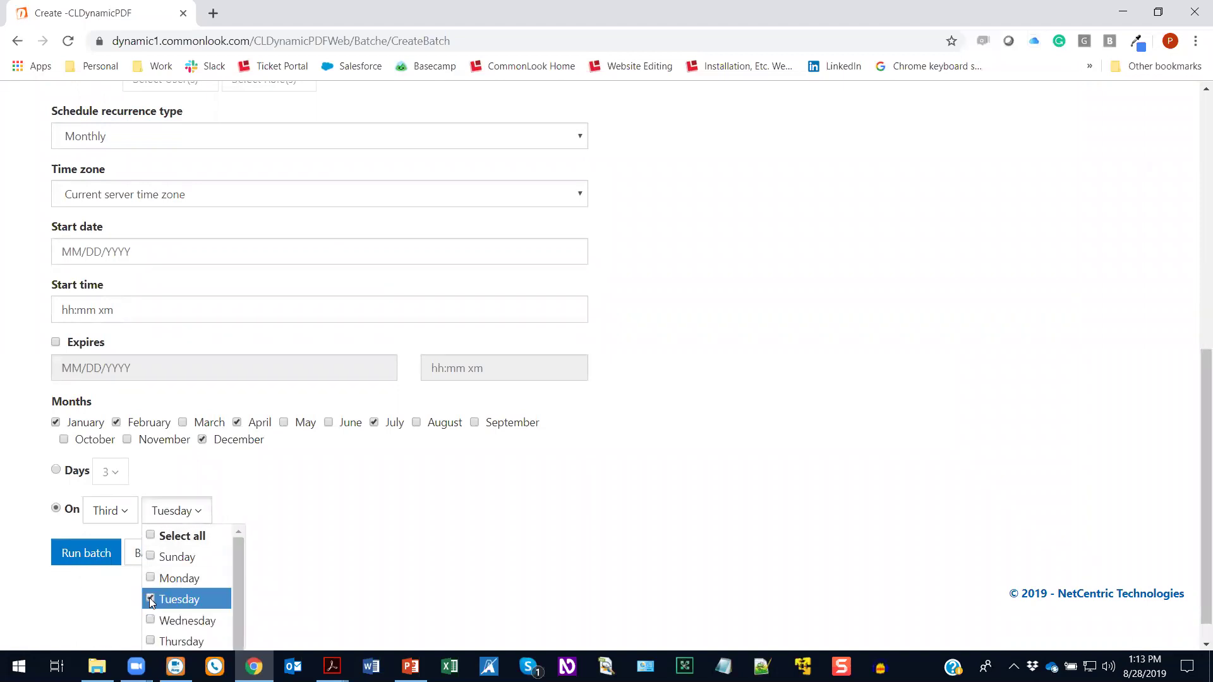
{"action": "left_click", "coordinate": [328, 510]}
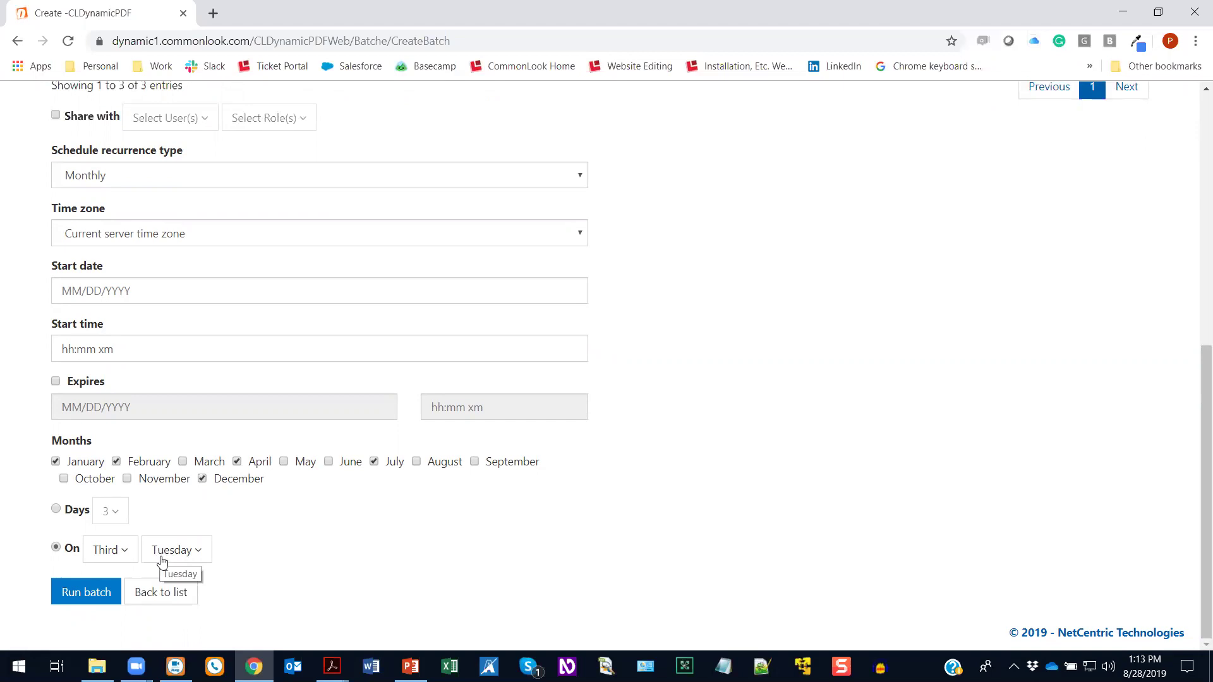
Set the schedule recurrence type to Run Immediately and run the batch.
{"action": "scroll", "coordinate": [302, 552], "scroll_direction": "up", "scroll_amount": 8}
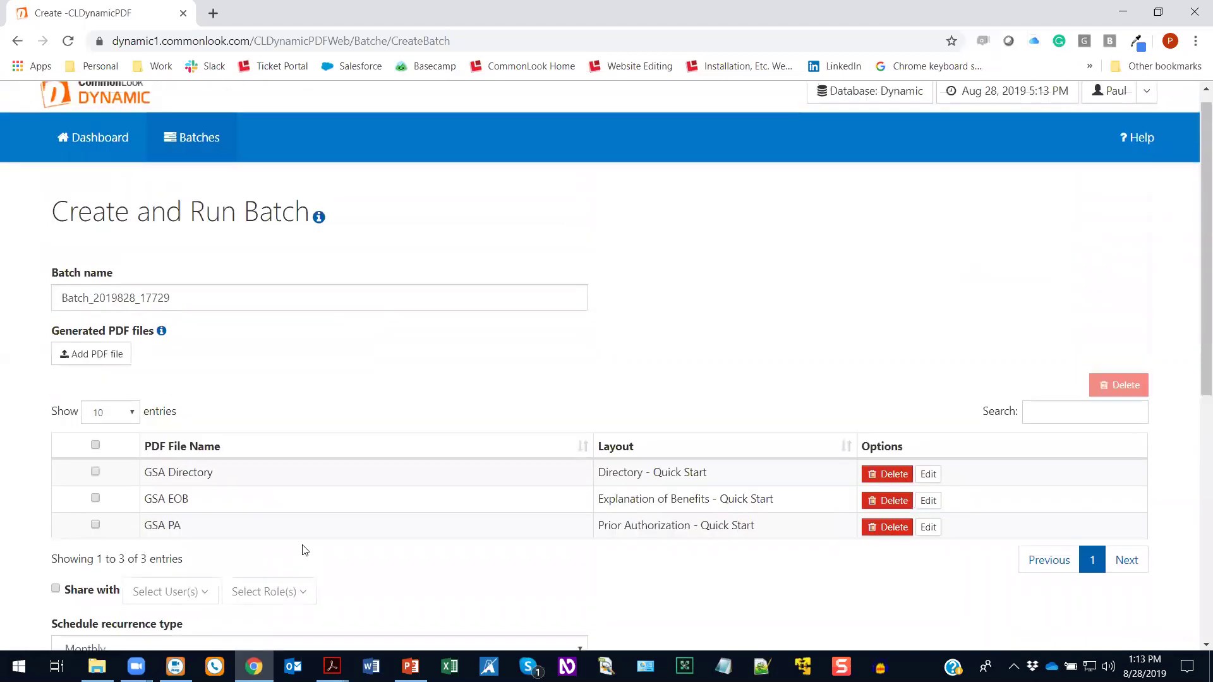
{"action": "scroll", "coordinate": [298, 549], "scroll_direction": "down", "scroll_amount": 2}
{"action": "left_click", "coordinate": [141, 499]}
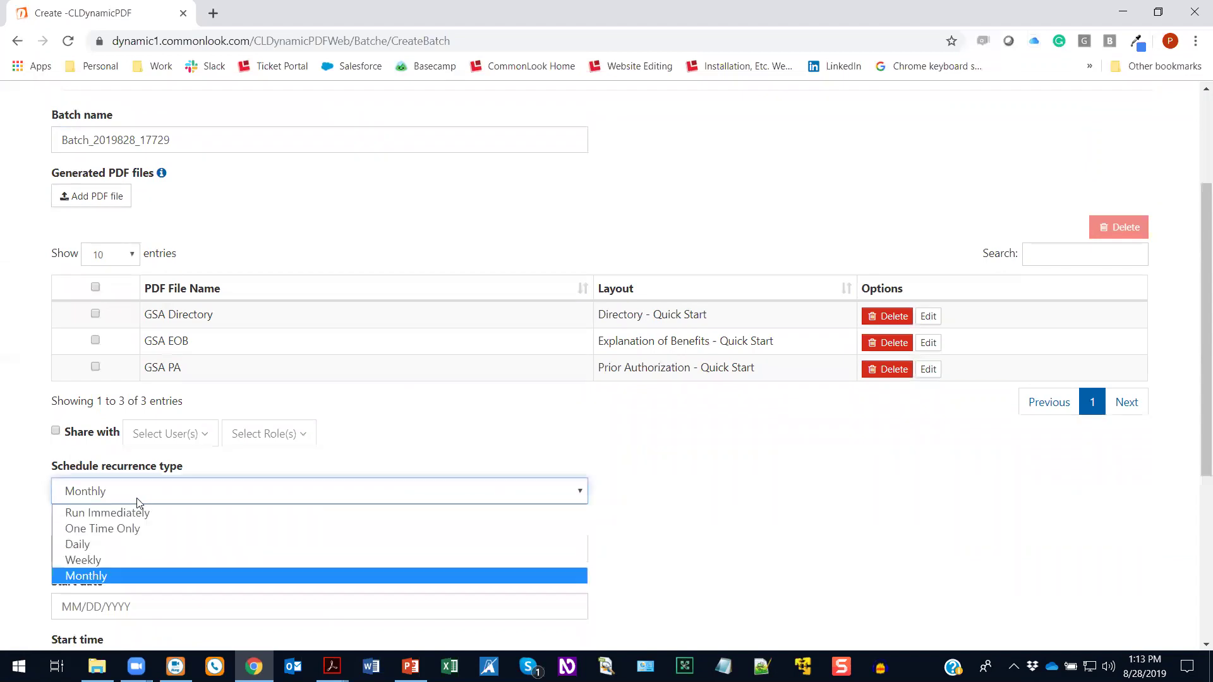
{"action": "left_click", "coordinate": [134, 513]}
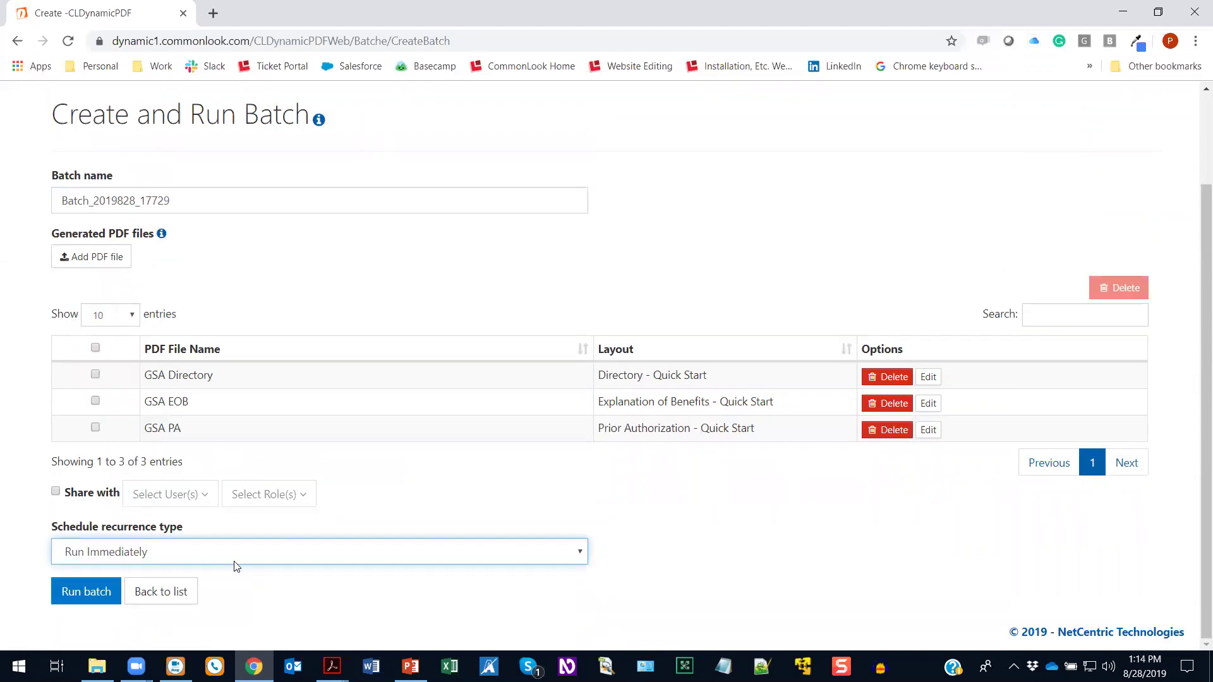
{"action": "left_click", "coordinate": [87, 594]}
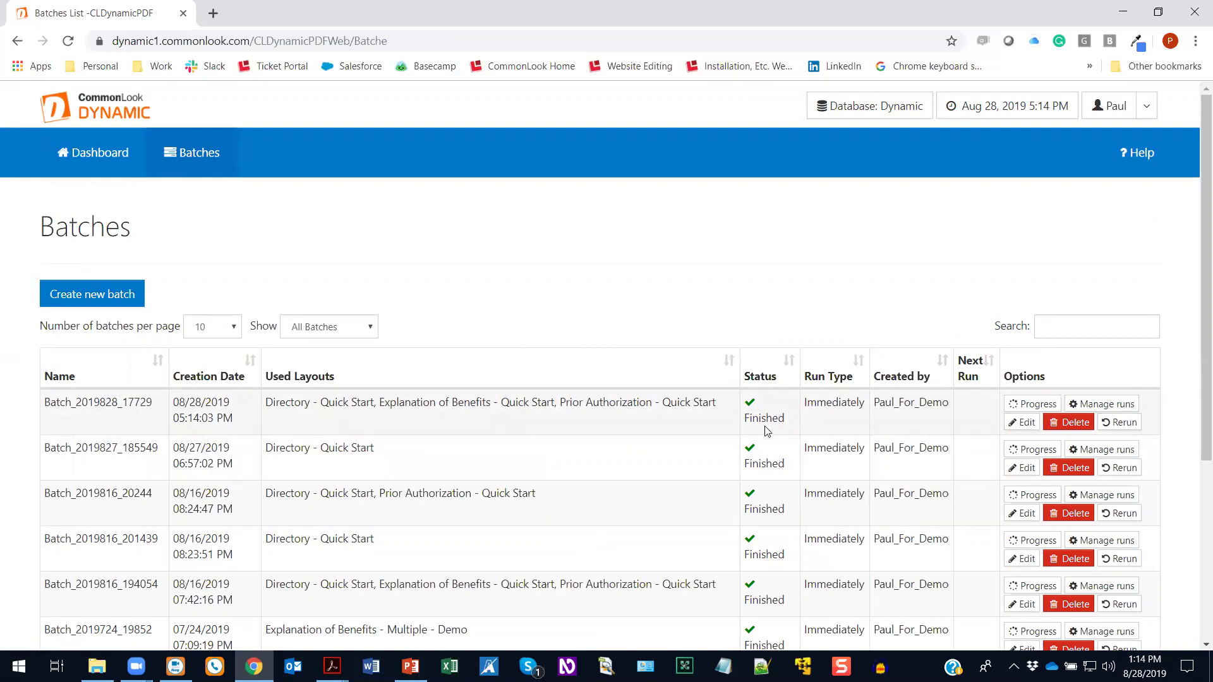
Check the file conversion progress of Batch_2019828_17729, and download its run from the batch's run management page as a compressed file.
{"action": "left_click", "coordinate": [1029, 407]}
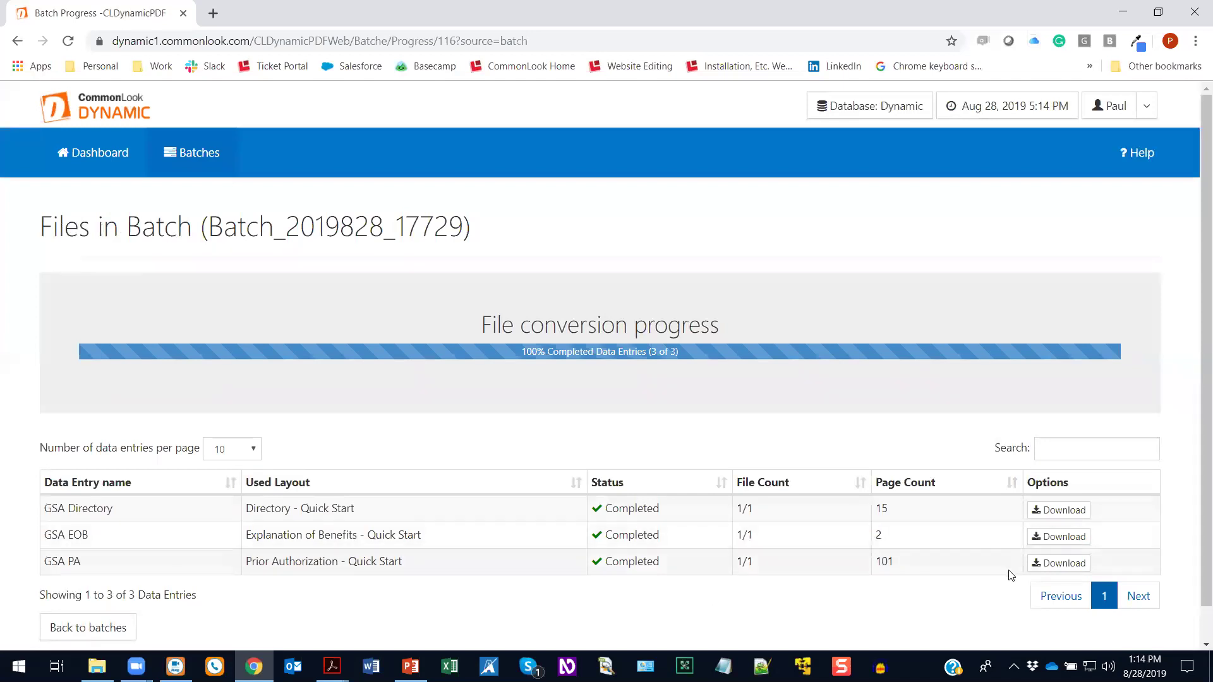
{"action": "left_click", "coordinate": [116, 626]}
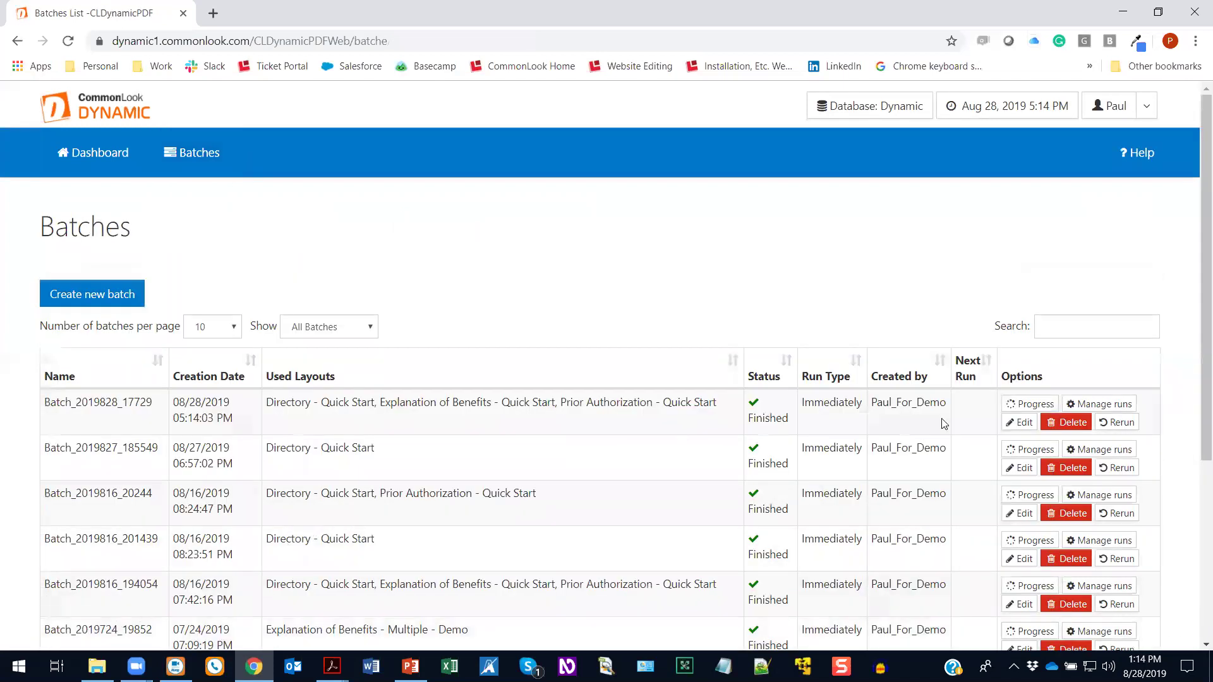
{"action": "left_click", "coordinate": [1107, 404]}
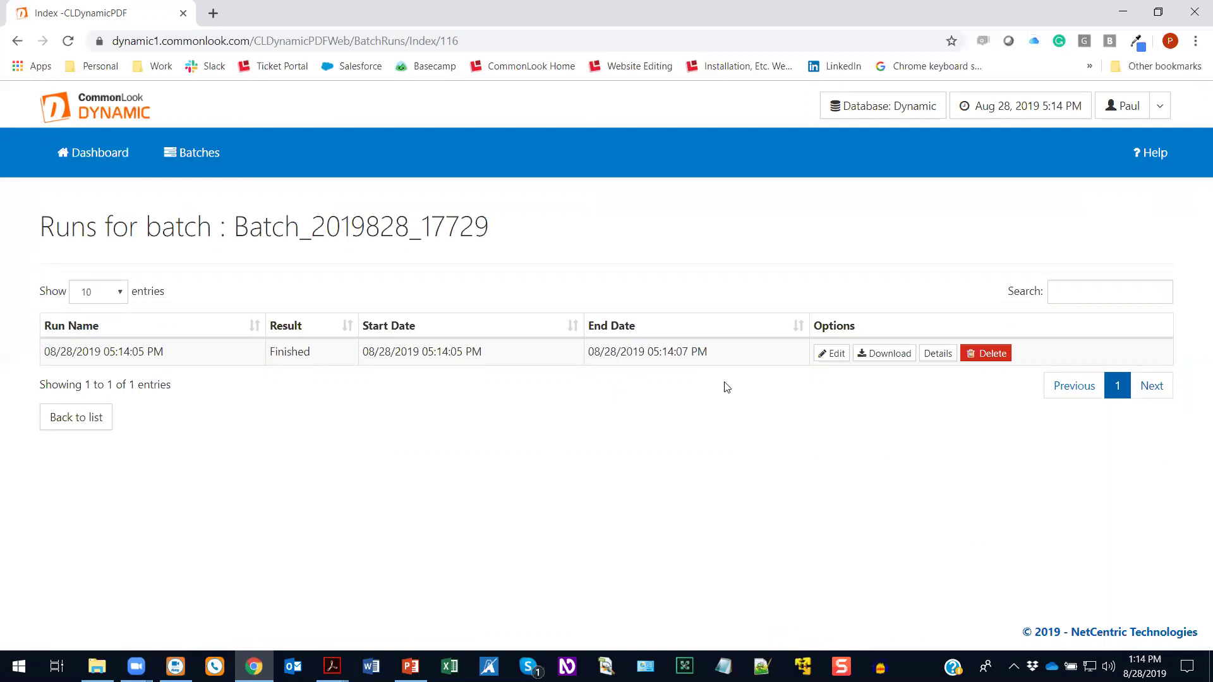
{"action": "left_click", "coordinate": [885, 353]}
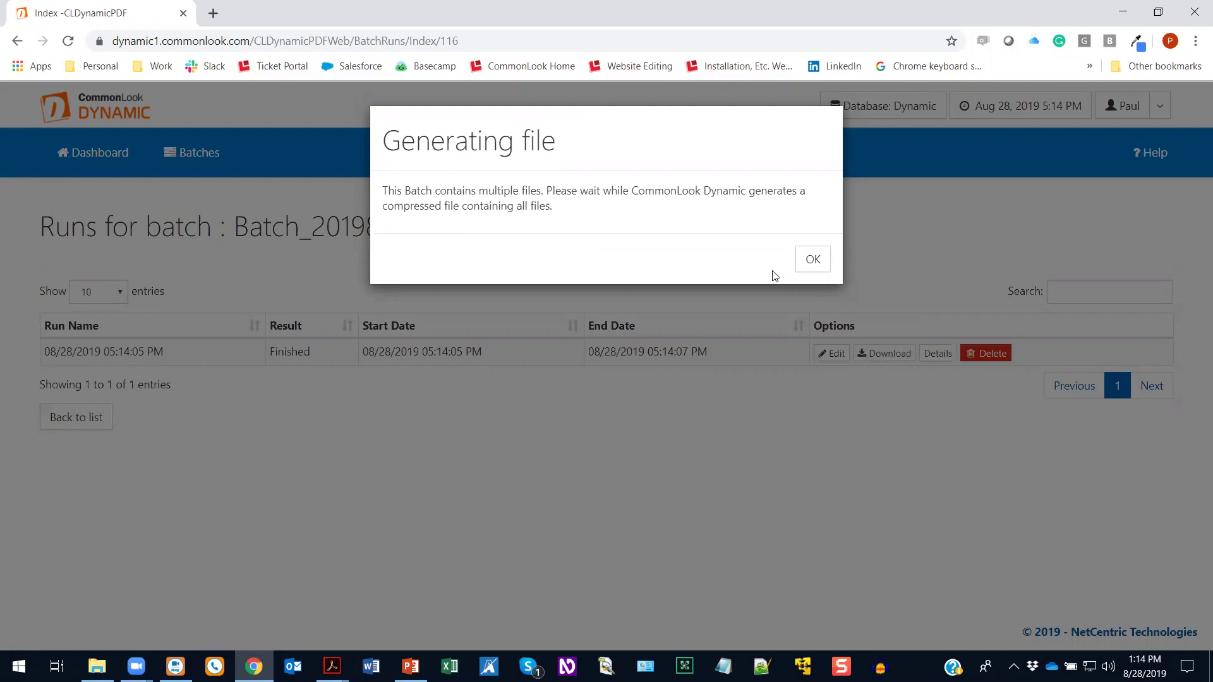
{"action": "left_click", "coordinate": [813, 262]}
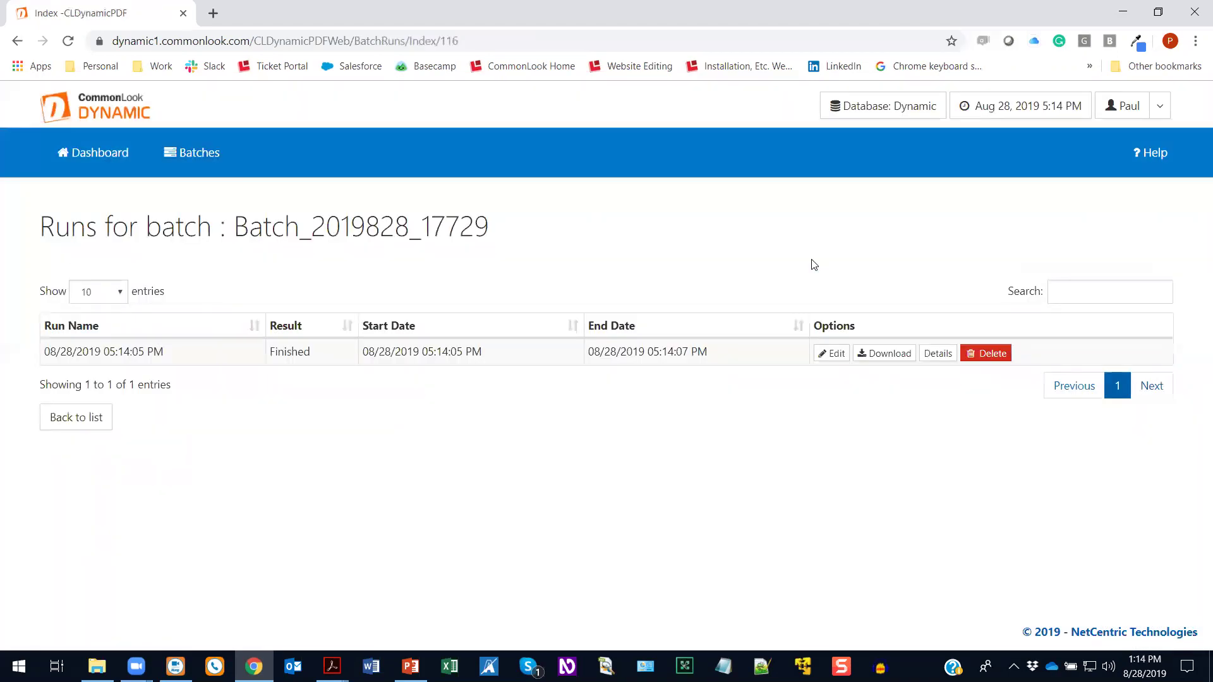
{"action": "left_click", "coordinate": [887, 357]}
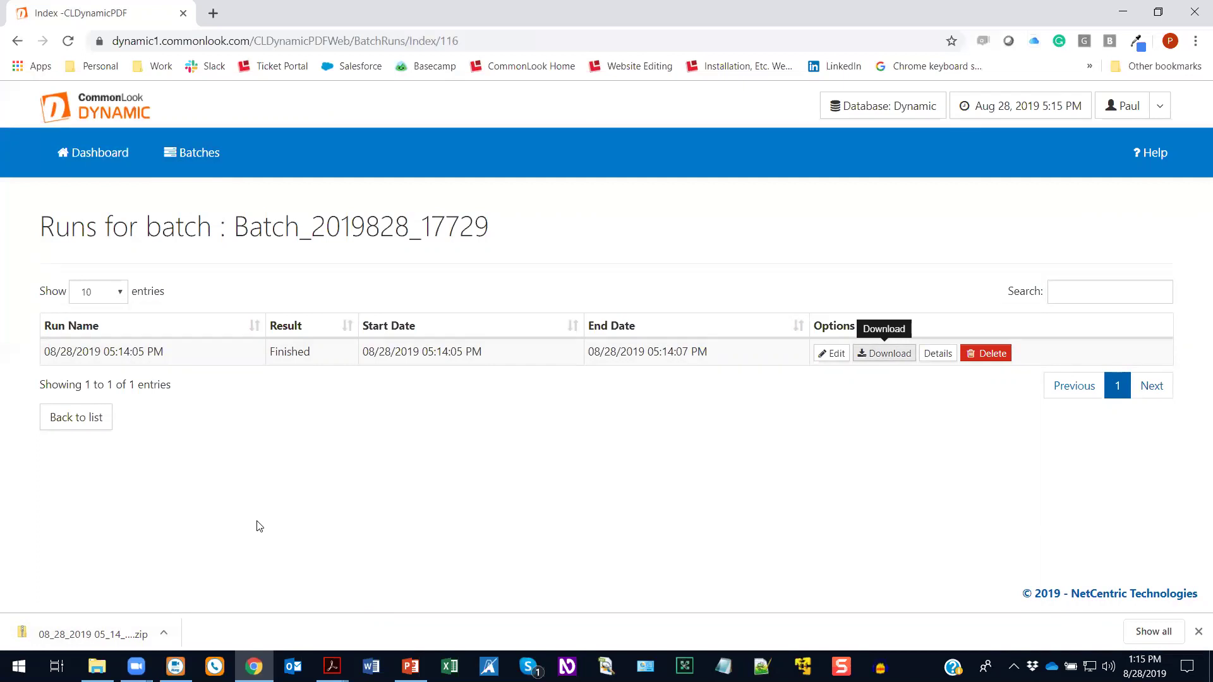
Switch to File Explorer, open the 08_28_2019 05_14_05 PM archive on the Desktop and open the GSA Directory PDF in Acrobat.
{"action": "left_click", "coordinate": [96, 666]}
{"action": "left_click", "coordinate": [236, 231]}
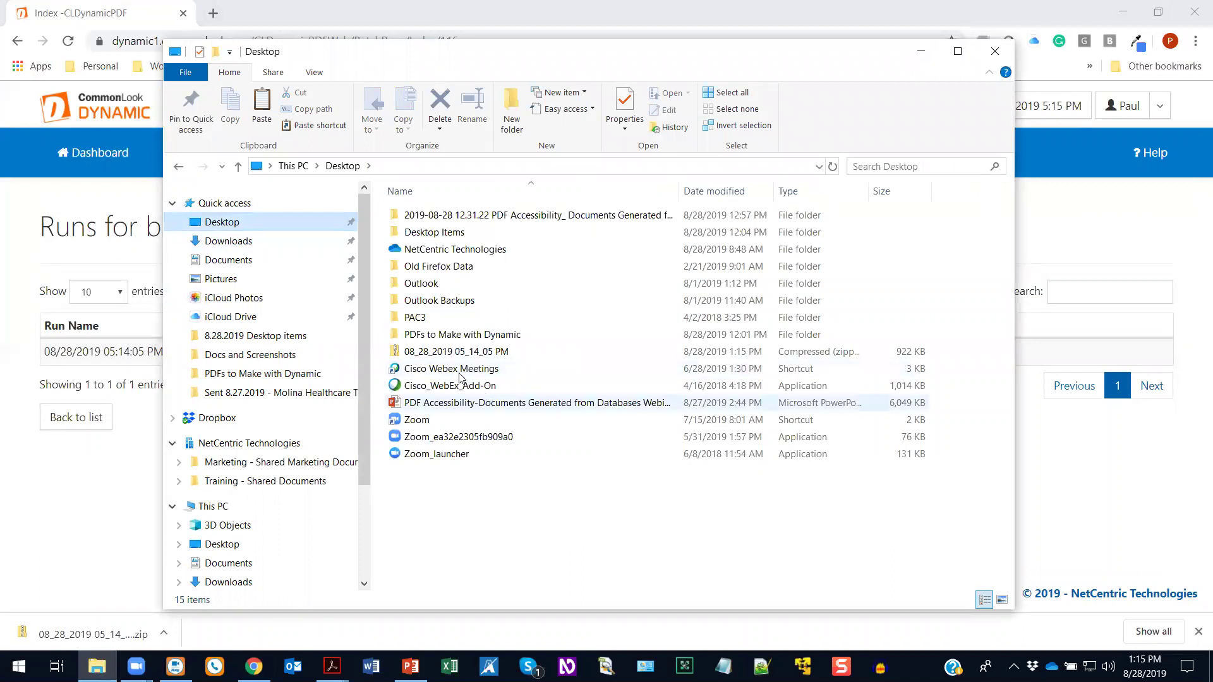
{"action": "double_click", "coordinate": [450, 352]}
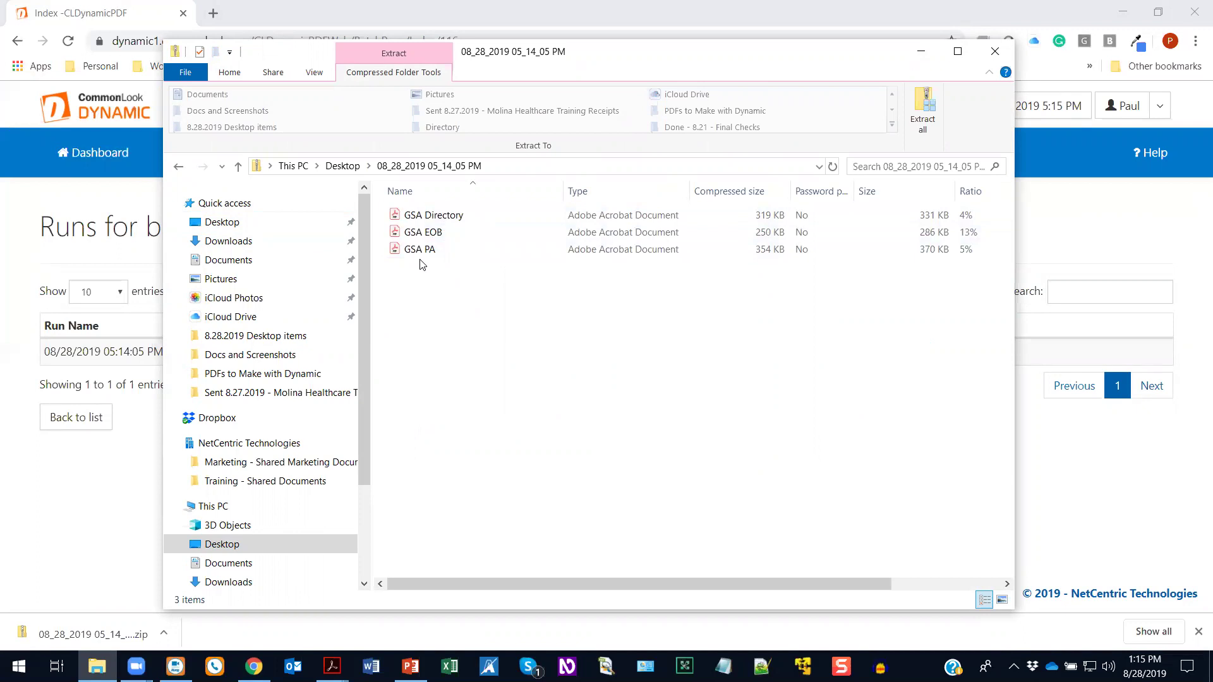
{"action": "double_click", "coordinate": [434, 216]}
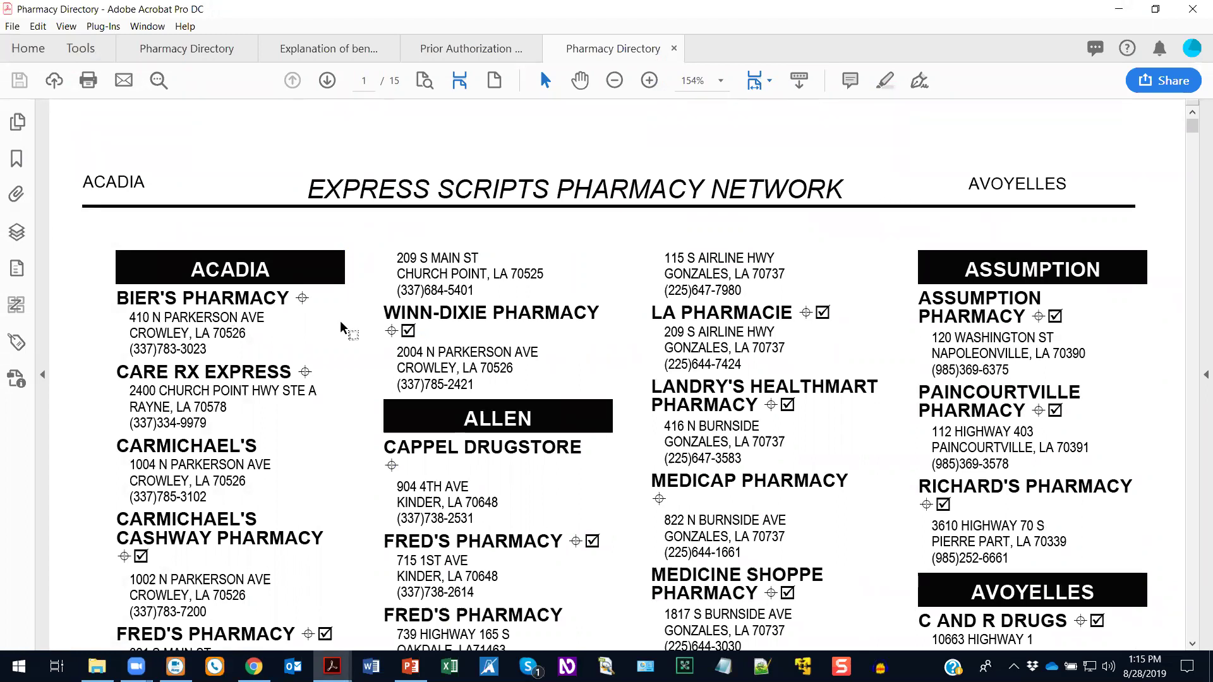
Examine the first page of the pharmacy directory and display the PDF's tag tree.
{"action": "scroll", "coordinate": [361, 320], "scroll_direction": "down", "scroll_amount": 3}
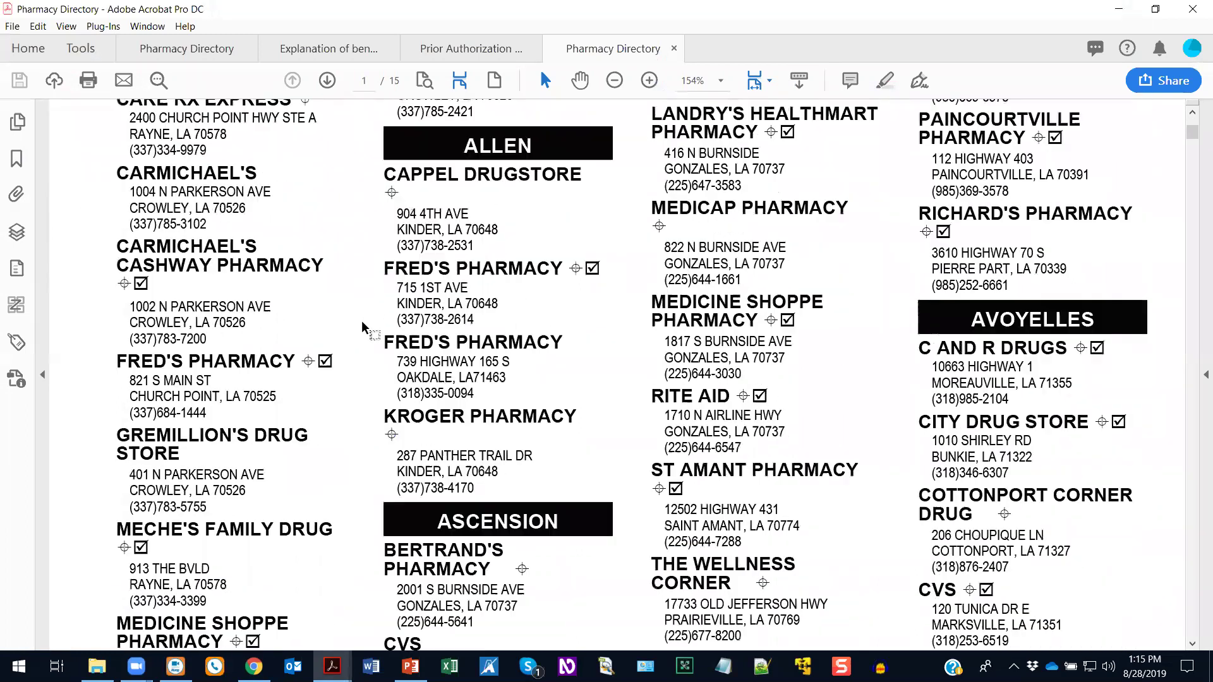
{"action": "left_click", "coordinate": [17, 343]}
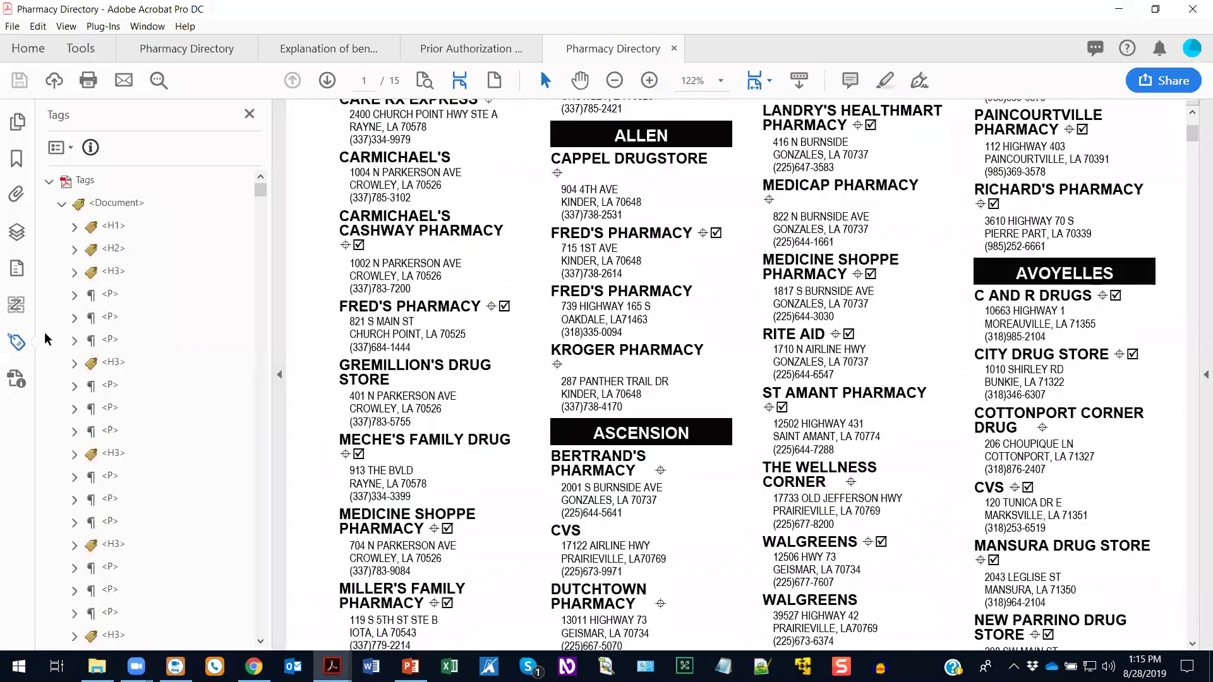
Highlight the page content of the directory's first H1, H2 and H3 tags and the three P tags that follow them.
{"action": "left_click", "coordinate": [111, 227]}
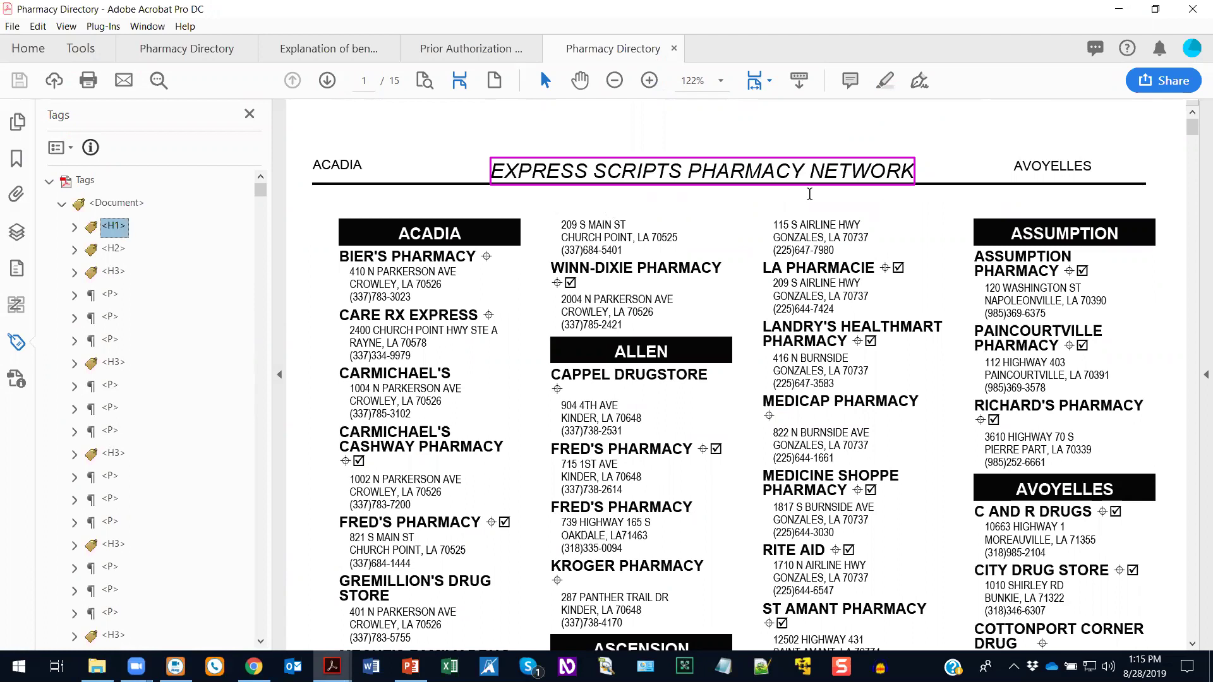
{"action": "left_click", "coordinate": [113, 251]}
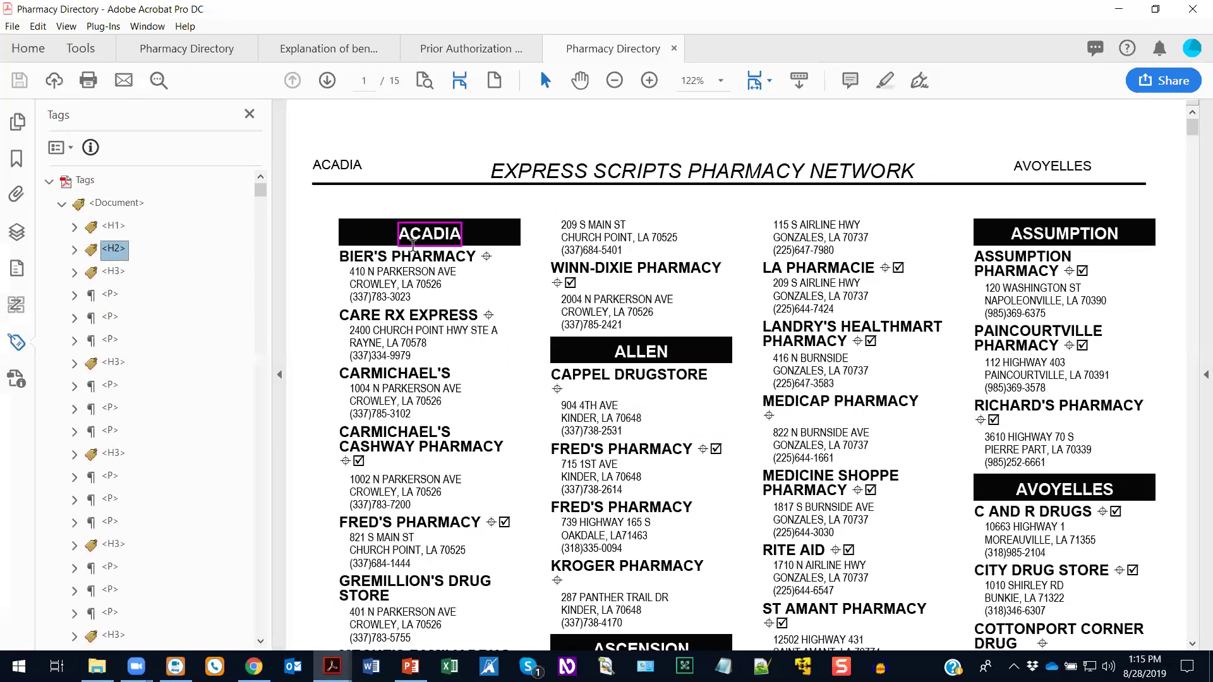
{"action": "left_click", "coordinate": [114, 277]}
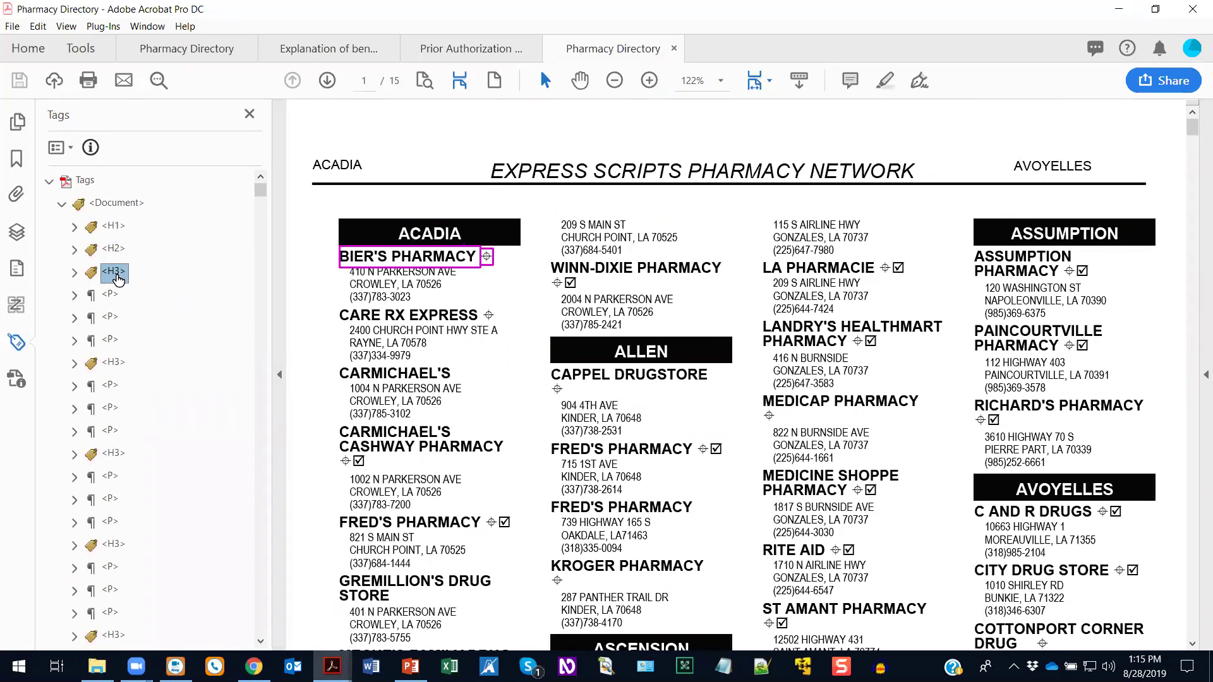
{"action": "left_click", "coordinate": [110, 295]}
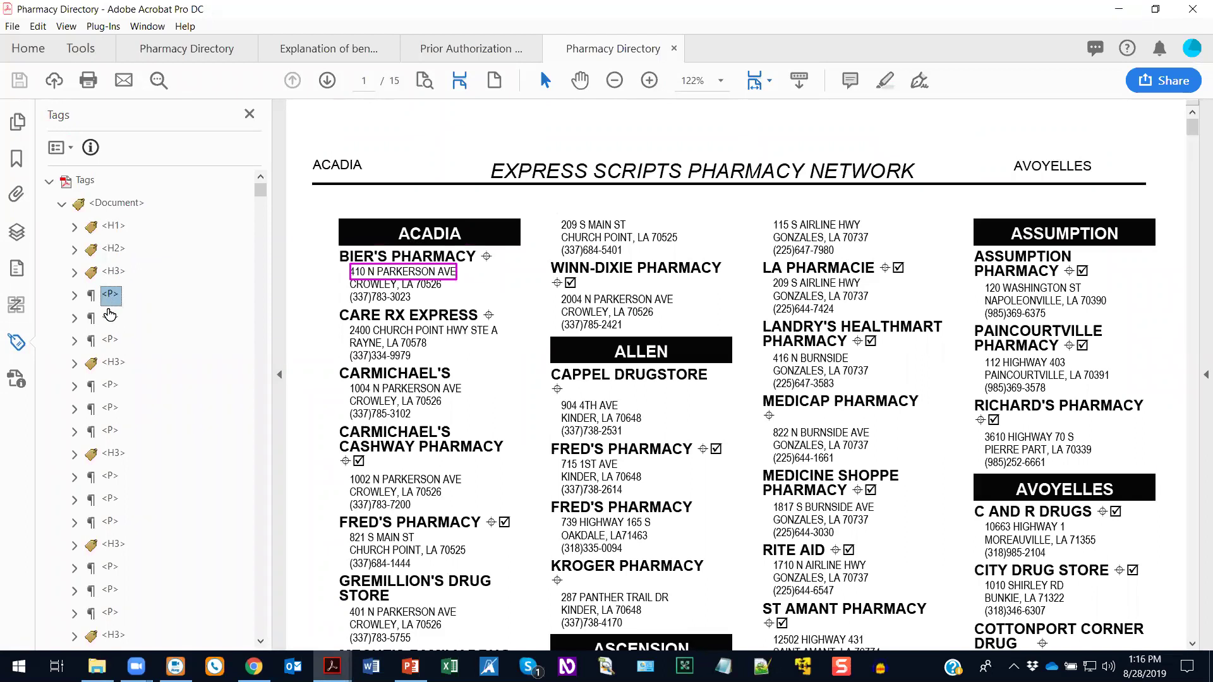
{"action": "left_click", "coordinate": [110, 318]}
{"action": "left_click", "coordinate": [111, 341]}
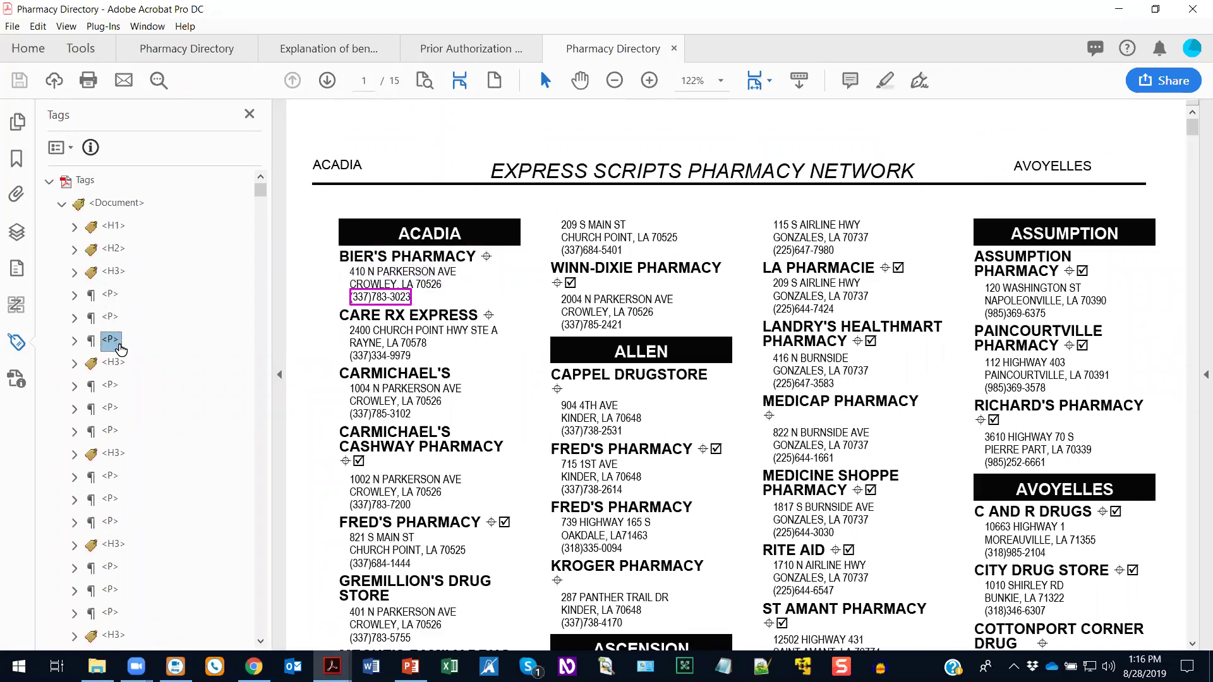
Highlight the first H3 tag's content again and view the pharmacy symbol legend at the foot of page 1.
{"action": "left_click", "coordinate": [113, 271]}
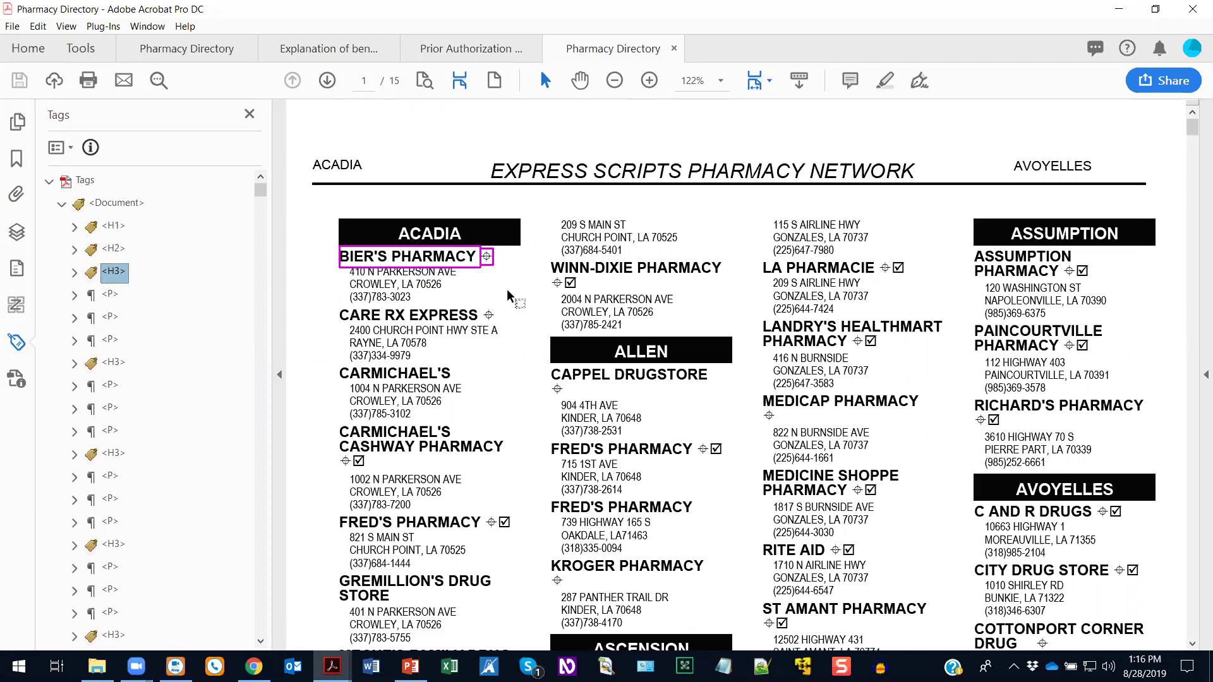
{"action": "scroll", "coordinate": [507, 290], "scroll_direction": "down", "scroll_amount": 3}
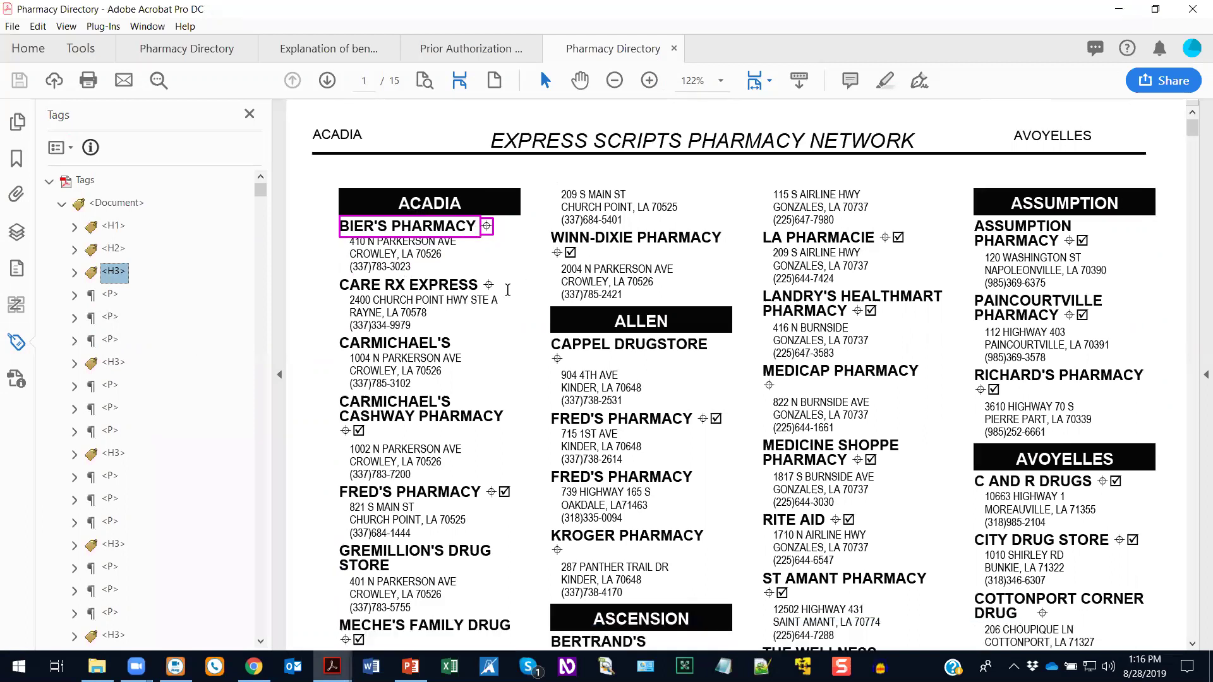
{"action": "scroll", "coordinate": [507, 289], "scroll_direction": "down", "scroll_amount": 5}
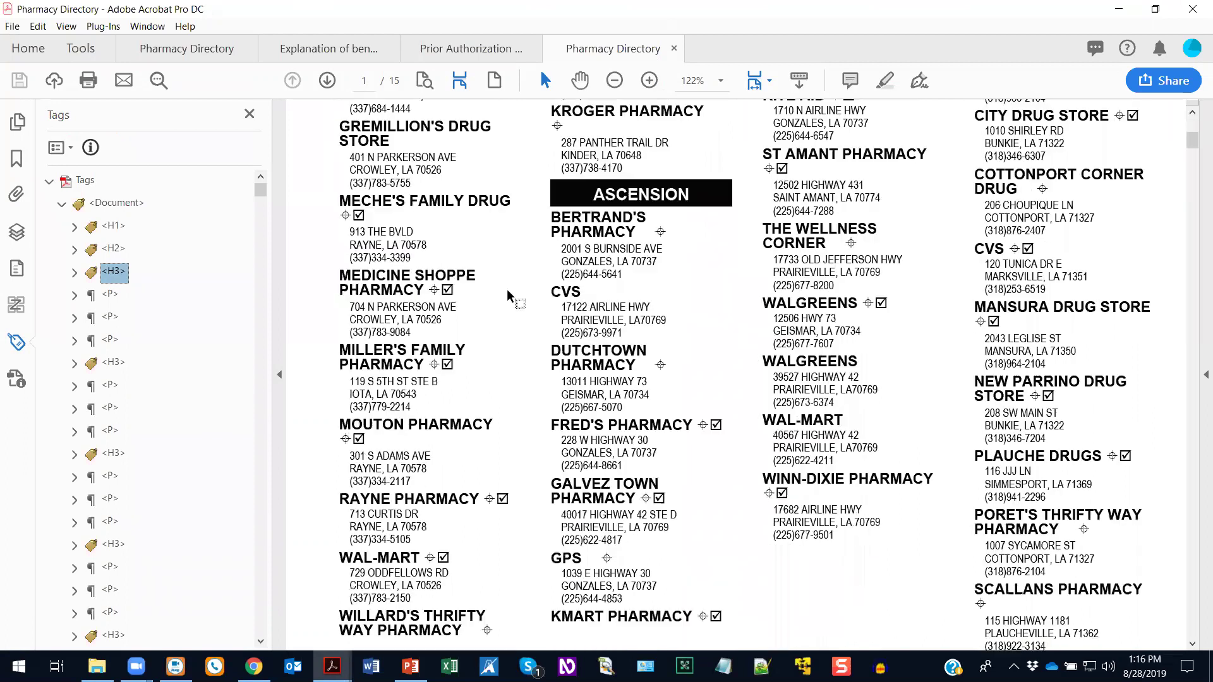
{"action": "scroll", "coordinate": [506, 290], "scroll_direction": "down", "scroll_amount": 4}
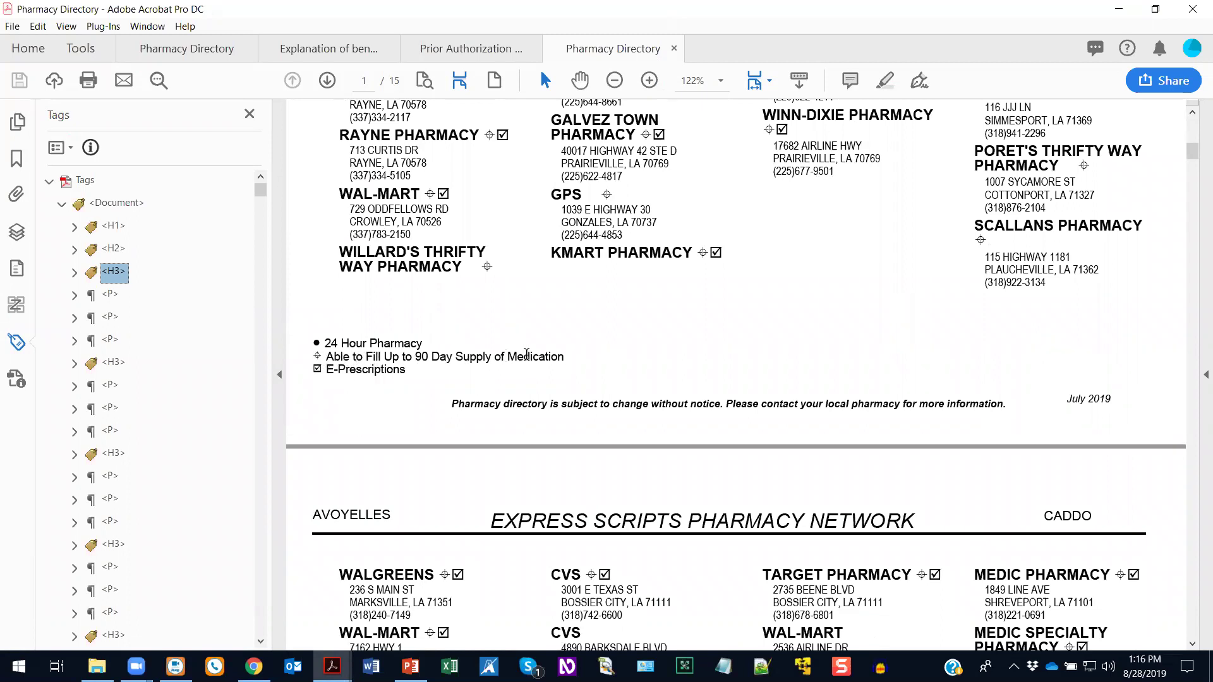
Expand the first H3 tag, highlight its two Span tags and check the symbol Span's alternate text in its properties.
{"action": "left_click", "coordinate": [74, 275]}
{"action": "left_click", "coordinate": [126, 294]}
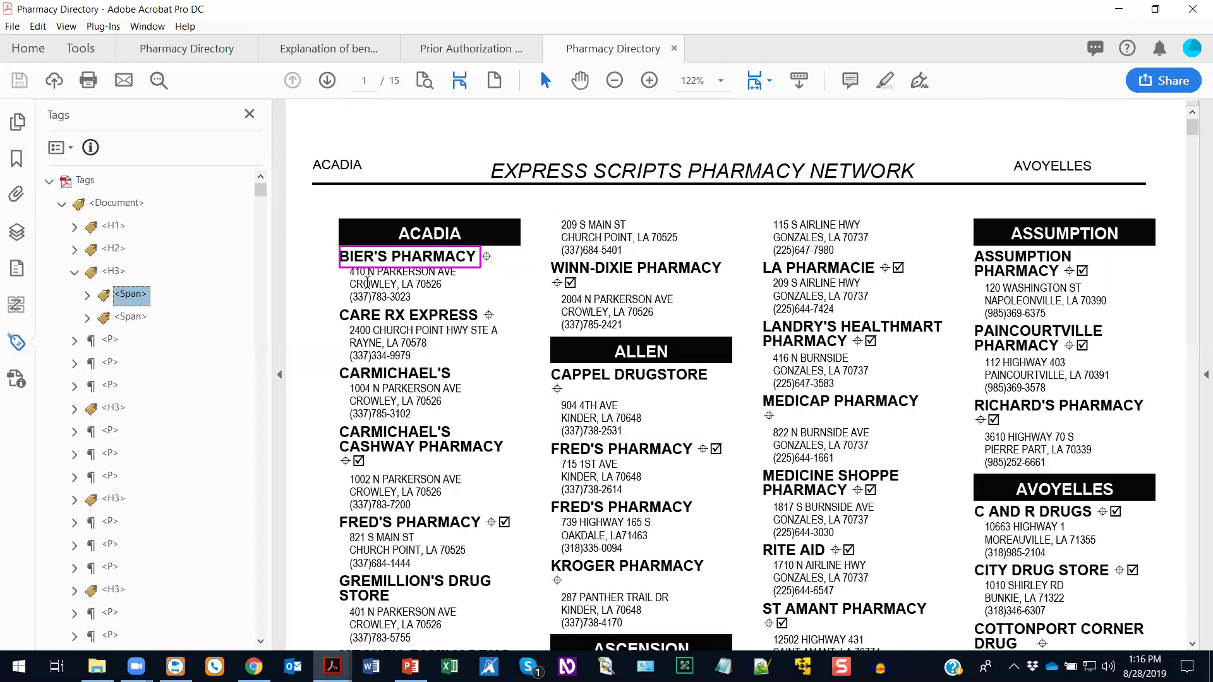
{"action": "left_click", "coordinate": [130, 318]}
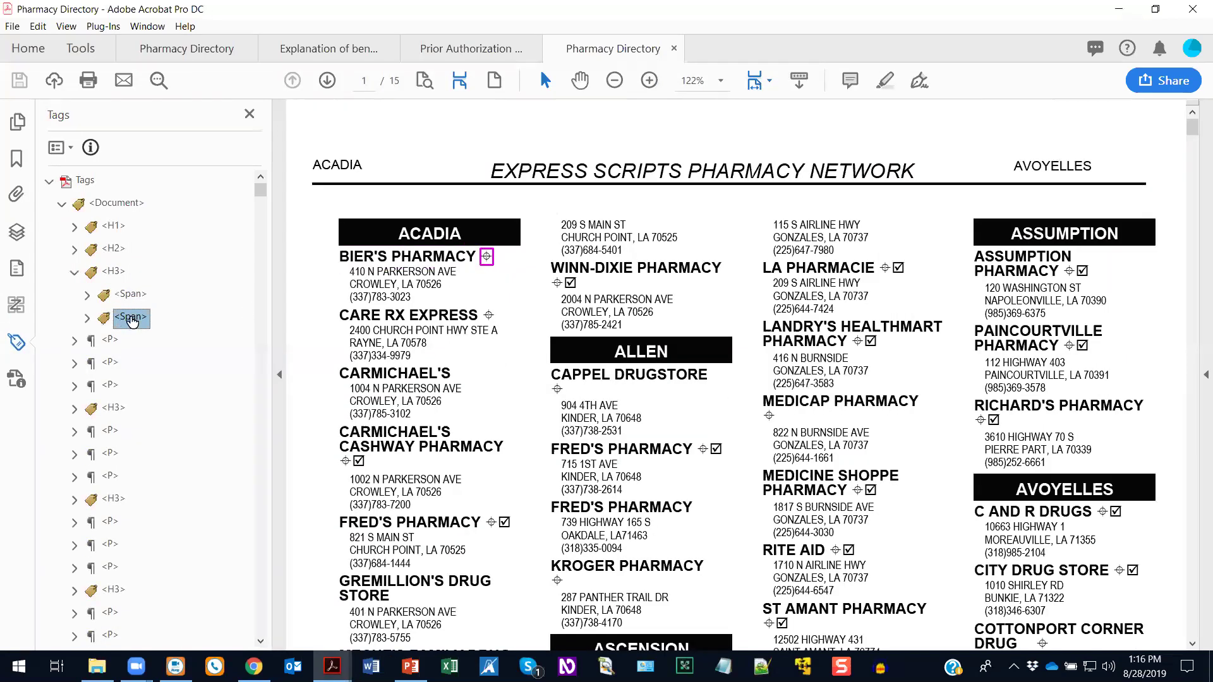
{"action": "right_click", "coordinate": [133, 320]}
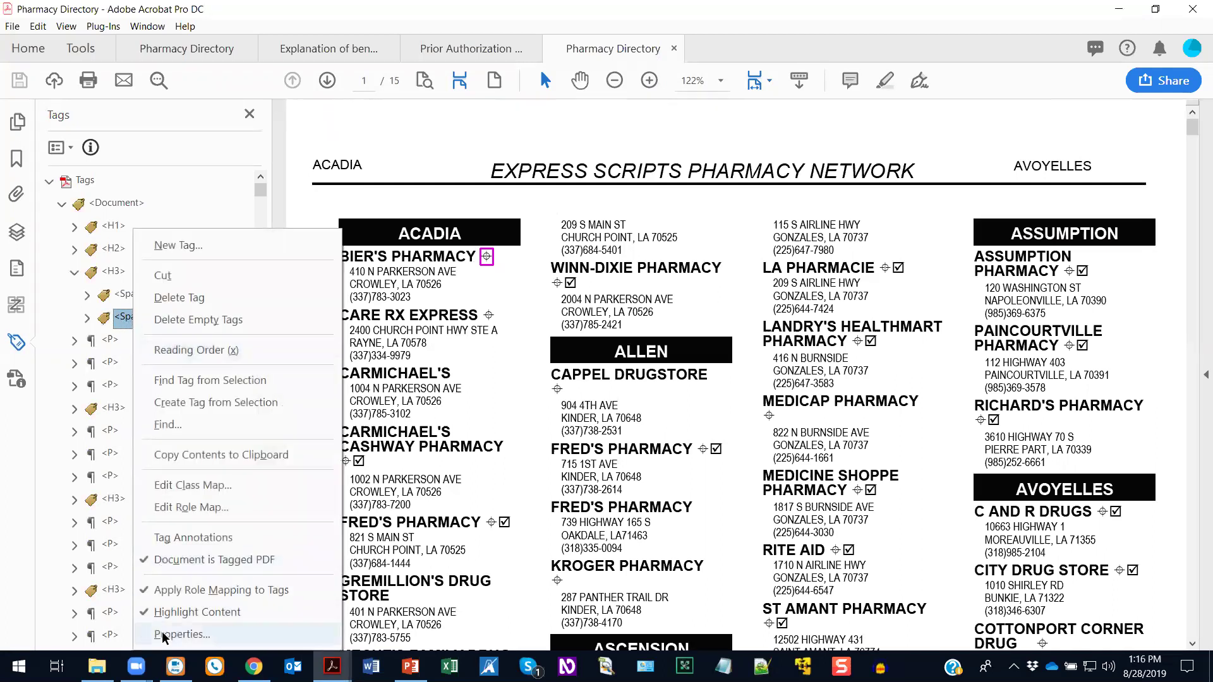
{"action": "left_click", "coordinate": [163, 633]}
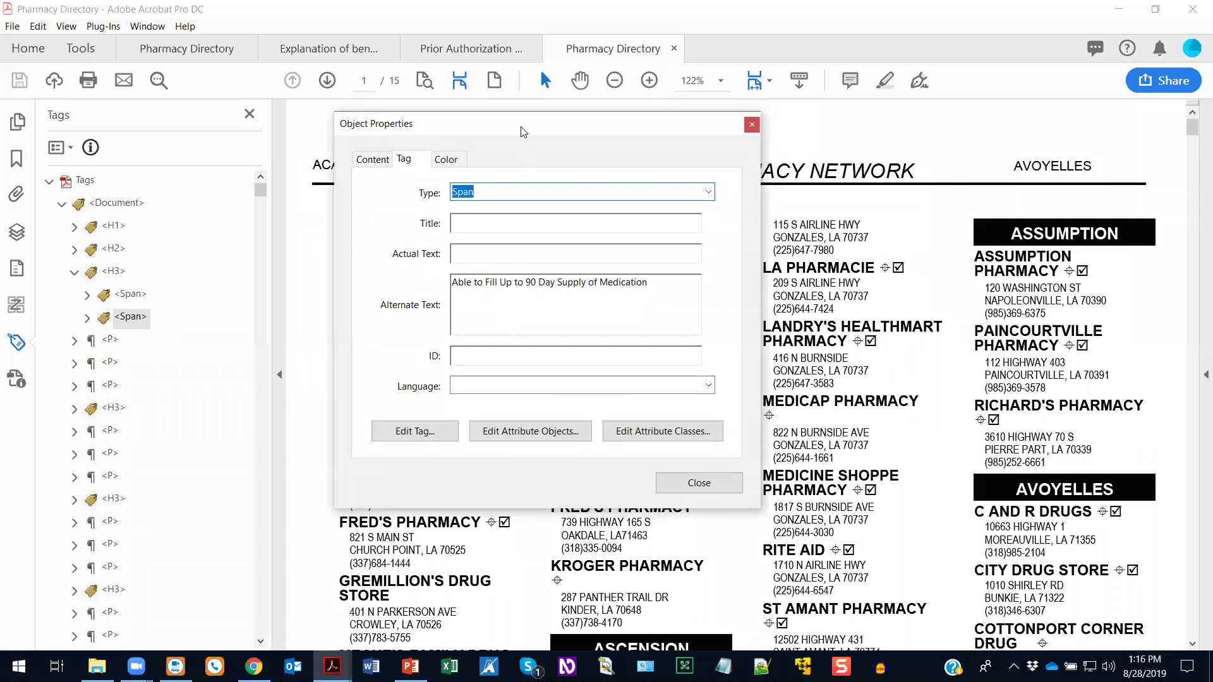
{"action": "left_click_drag", "start_coordinate": [520, 131], "coordinate": [743, 142]}
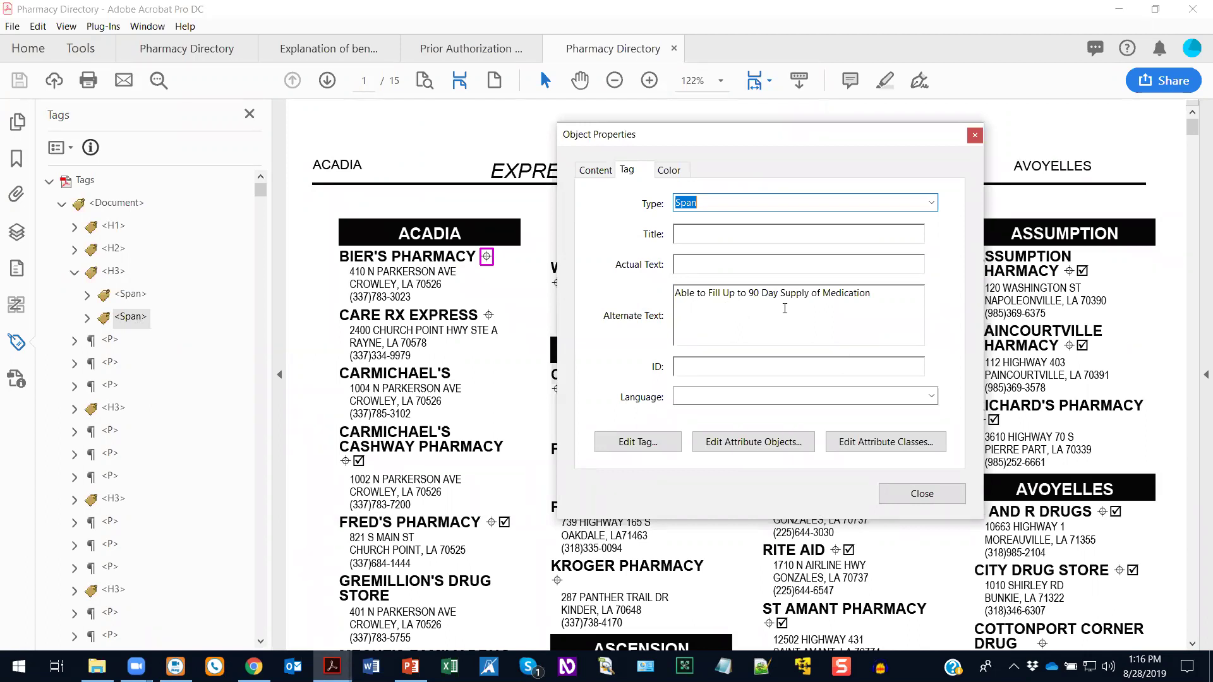
{"action": "left_click", "coordinate": [975, 135]}
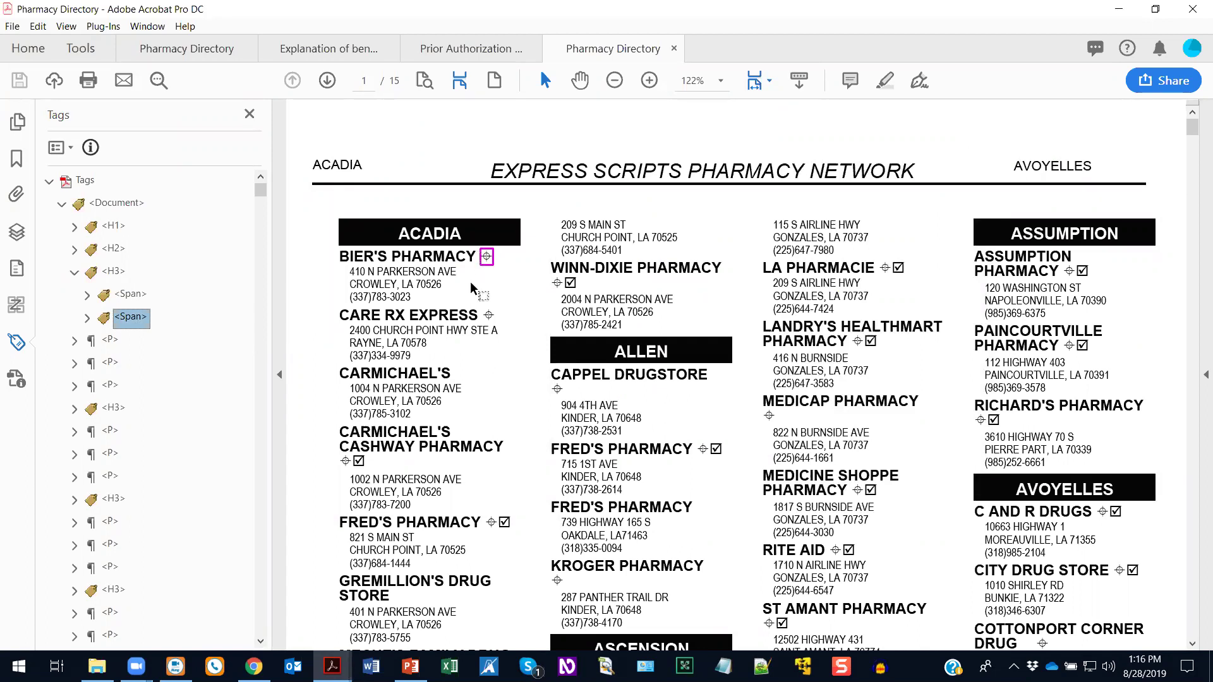
Switch to File Explorer, open the GSA EOB PDF from the archive in Acrobat and look over its first page.
{"action": "left_click", "coordinate": [97, 666]}
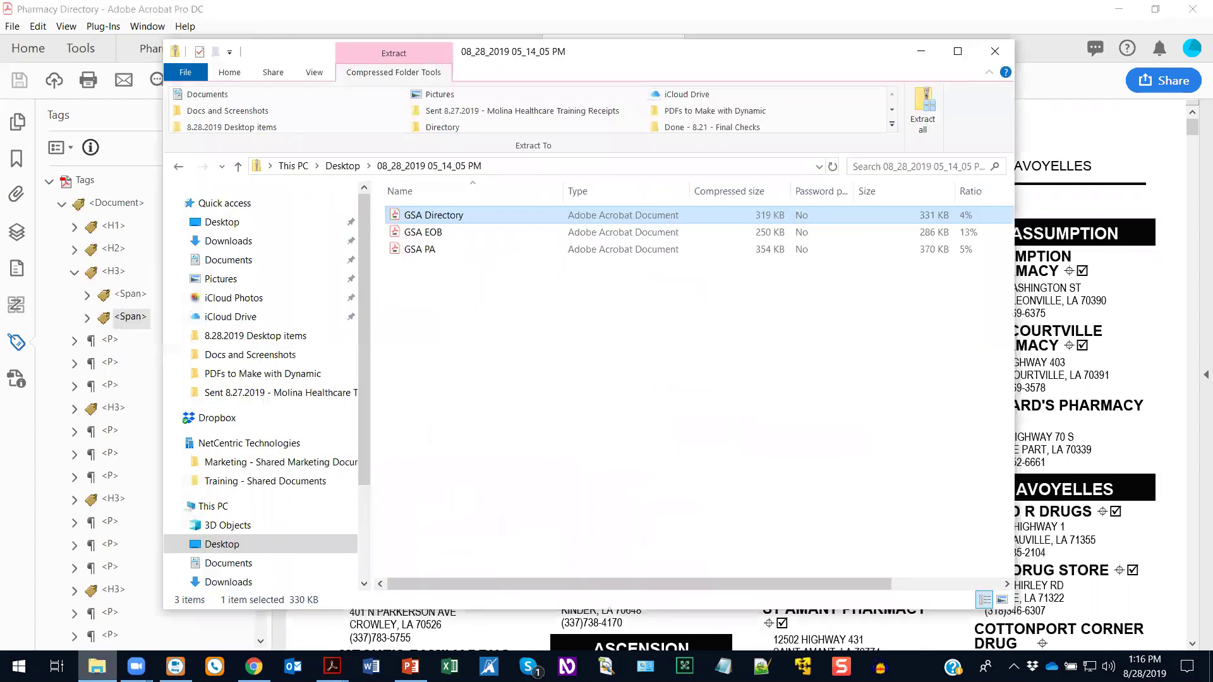
{"action": "double_click", "coordinate": [433, 232]}
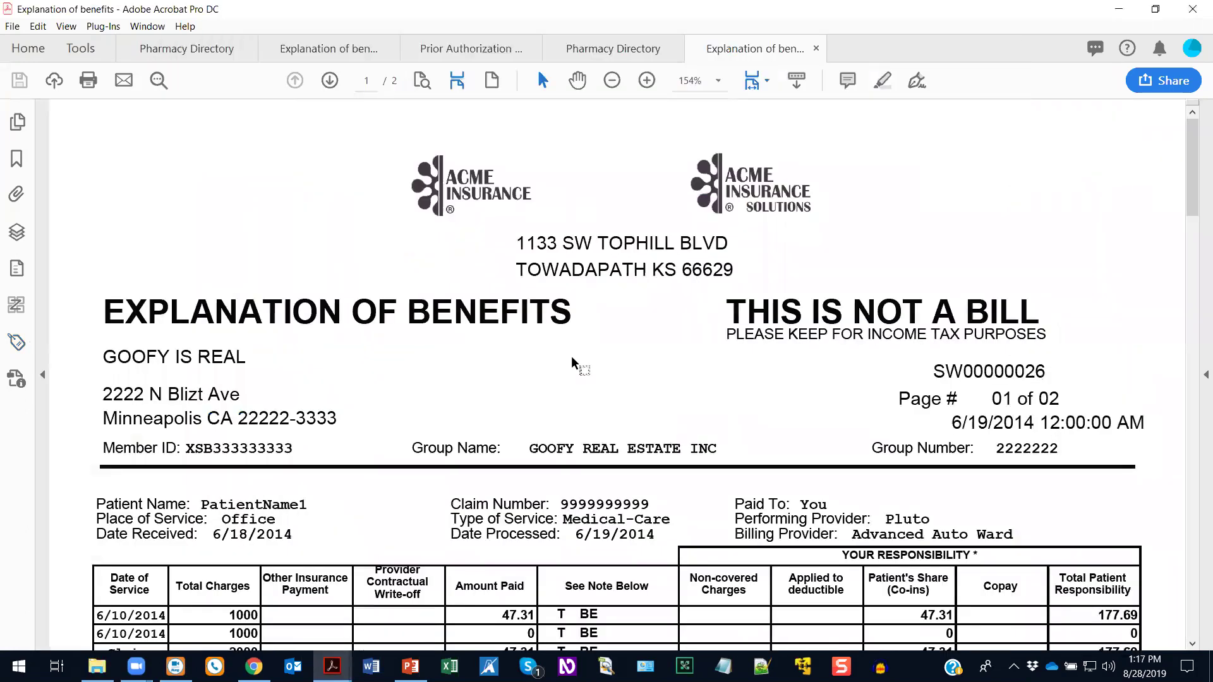
{"action": "scroll", "coordinate": [653, 337], "scroll_direction": "down", "scroll_amount": 5}
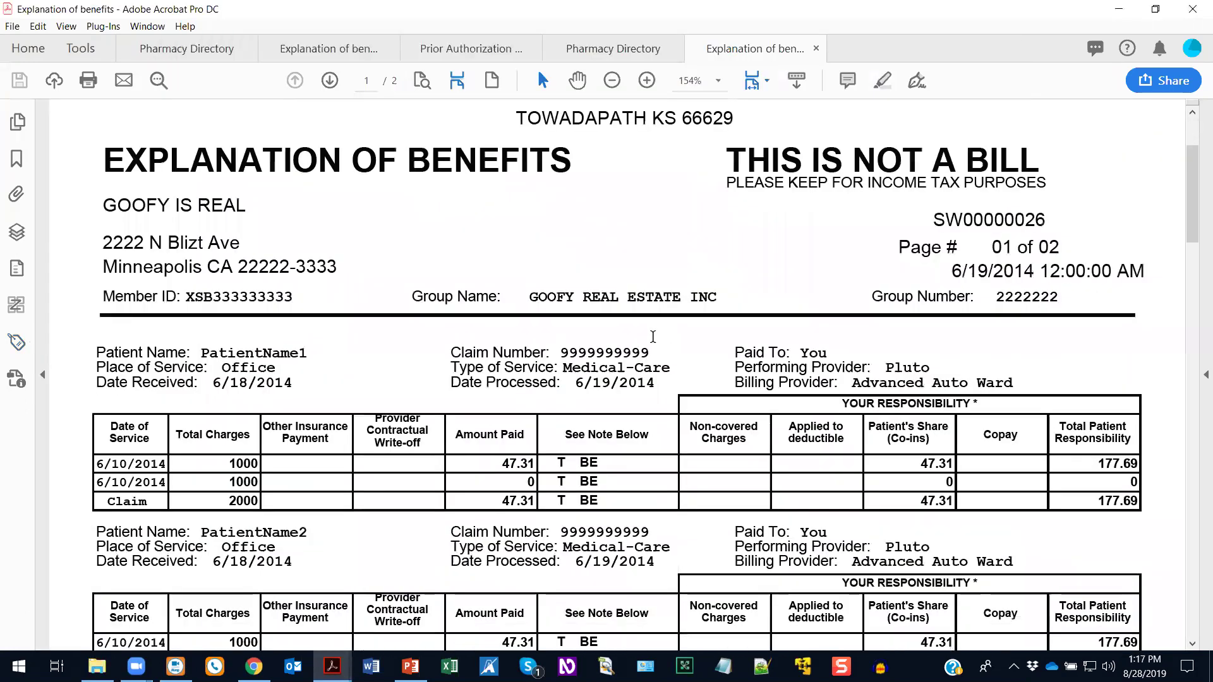
{"action": "scroll", "coordinate": [653, 336], "scroll_direction": "down", "scroll_amount": 5}
{"action": "scroll", "coordinate": [653, 338], "scroll_direction": "up", "scroll_amount": 4}
{"action": "scroll", "coordinate": [653, 337], "scroll_direction": "up", "scroll_amount": 6}
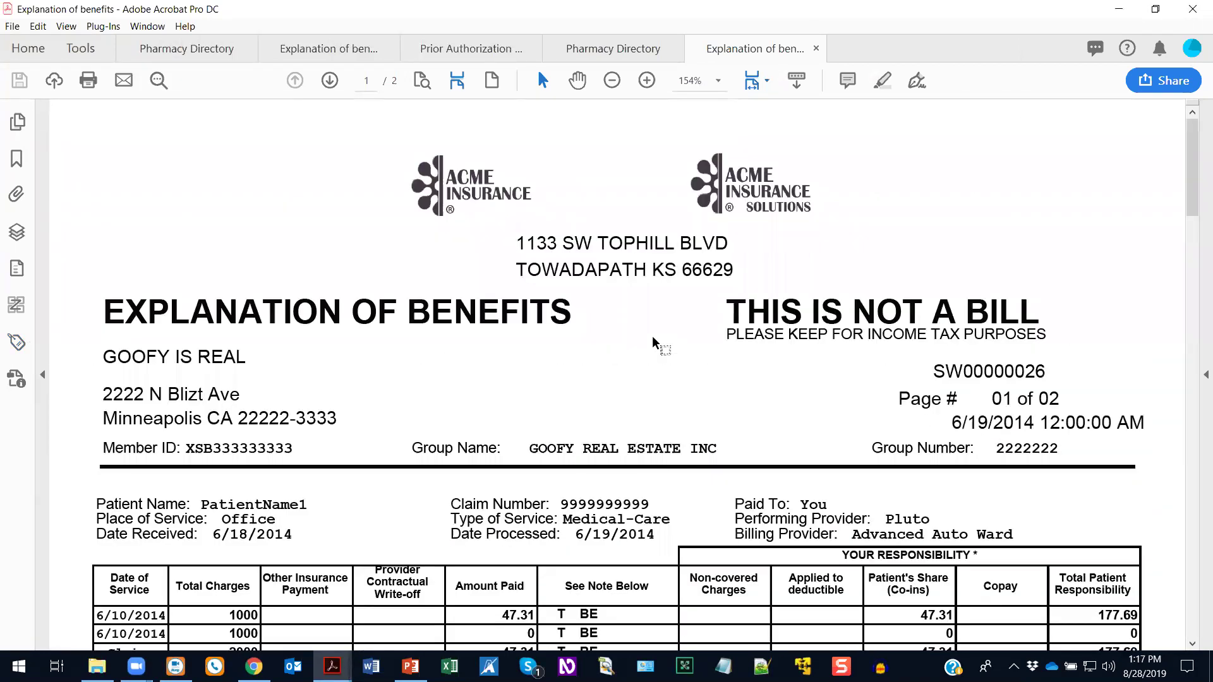
Display the explanation of benefits PDF's tag tree and check the logo Figure tag's alternate text in its properties.
{"action": "left_click", "coordinate": [17, 341]}
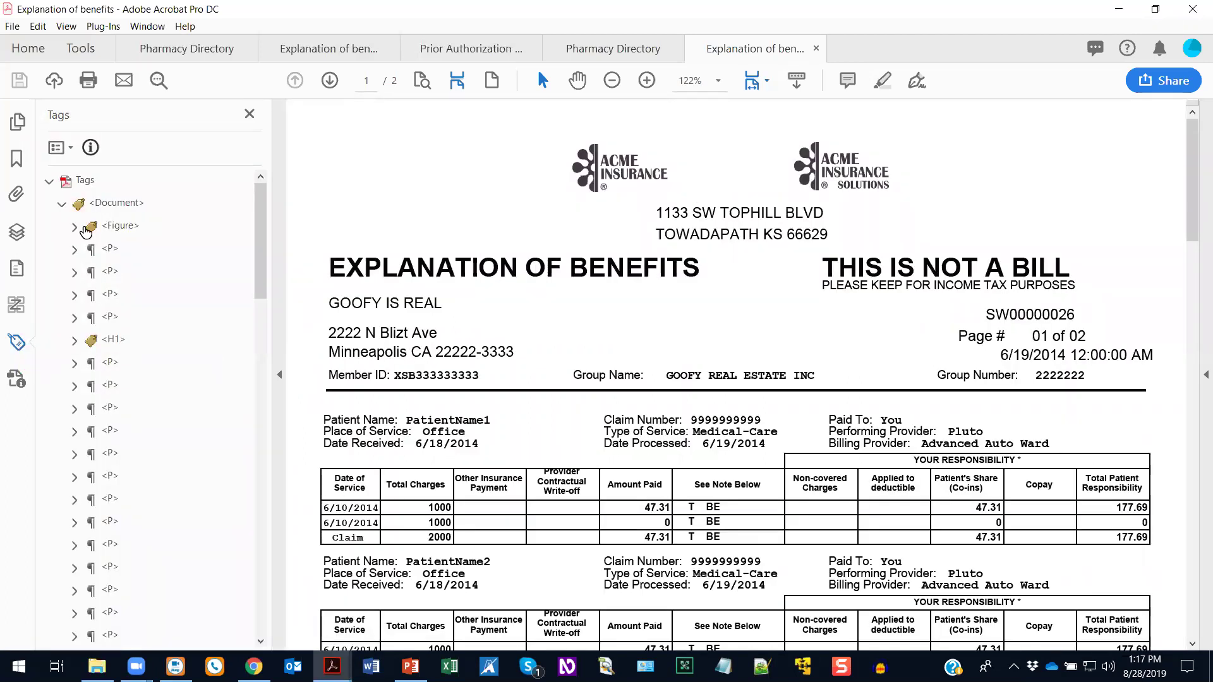
{"action": "left_click", "coordinate": [124, 228]}
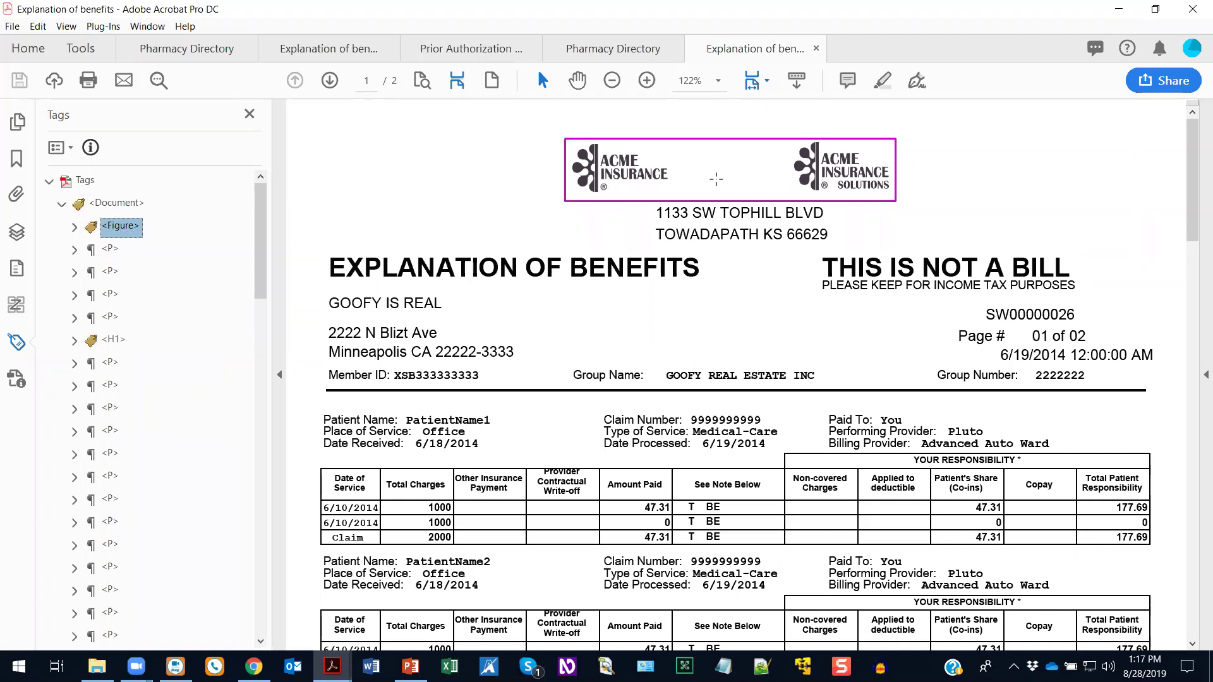
{"action": "right_click", "coordinate": [126, 227]}
{"action": "left_click", "coordinate": [201, 628]}
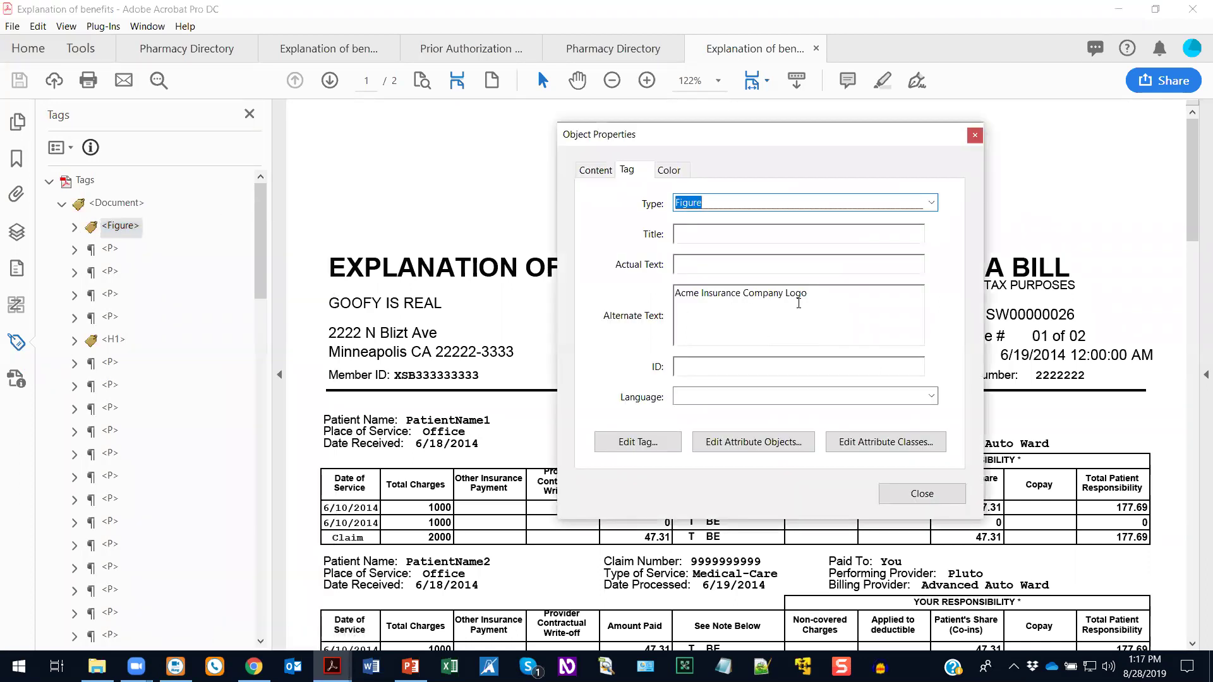
{"action": "left_click", "coordinate": [973, 136]}
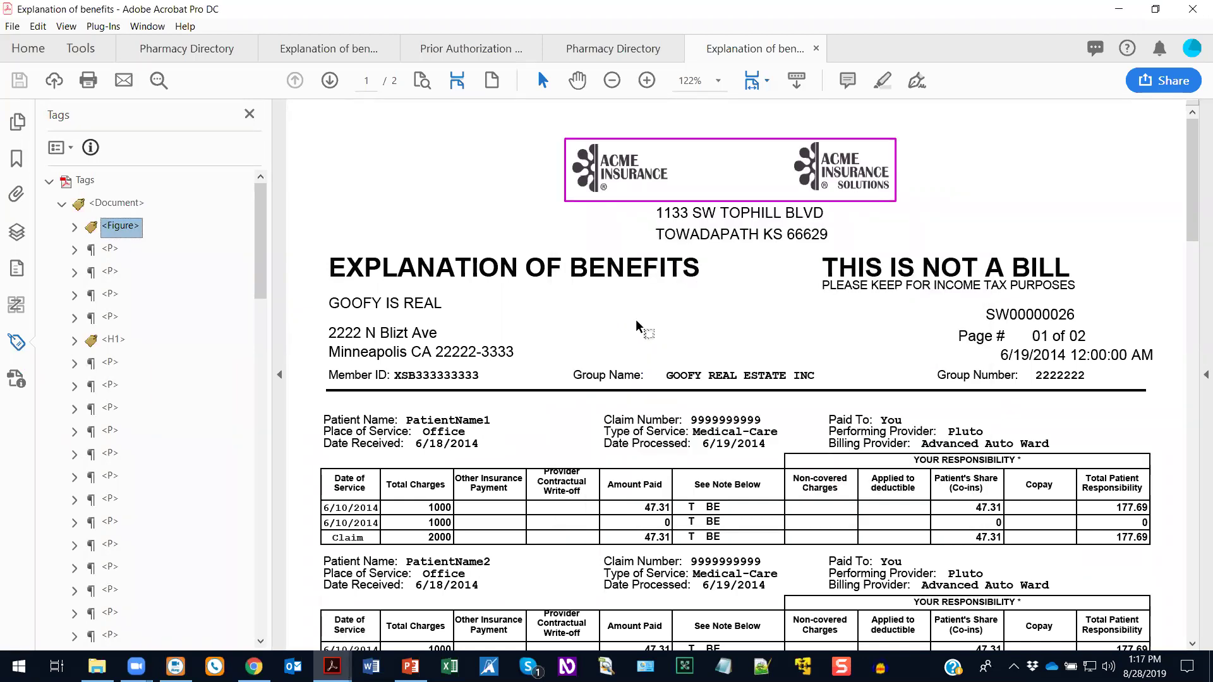
Highlight the content of the first two P tags after the Figure and of the H1 tag.
{"action": "left_click", "coordinate": [111, 250]}
{"action": "left_click", "coordinate": [111, 272]}
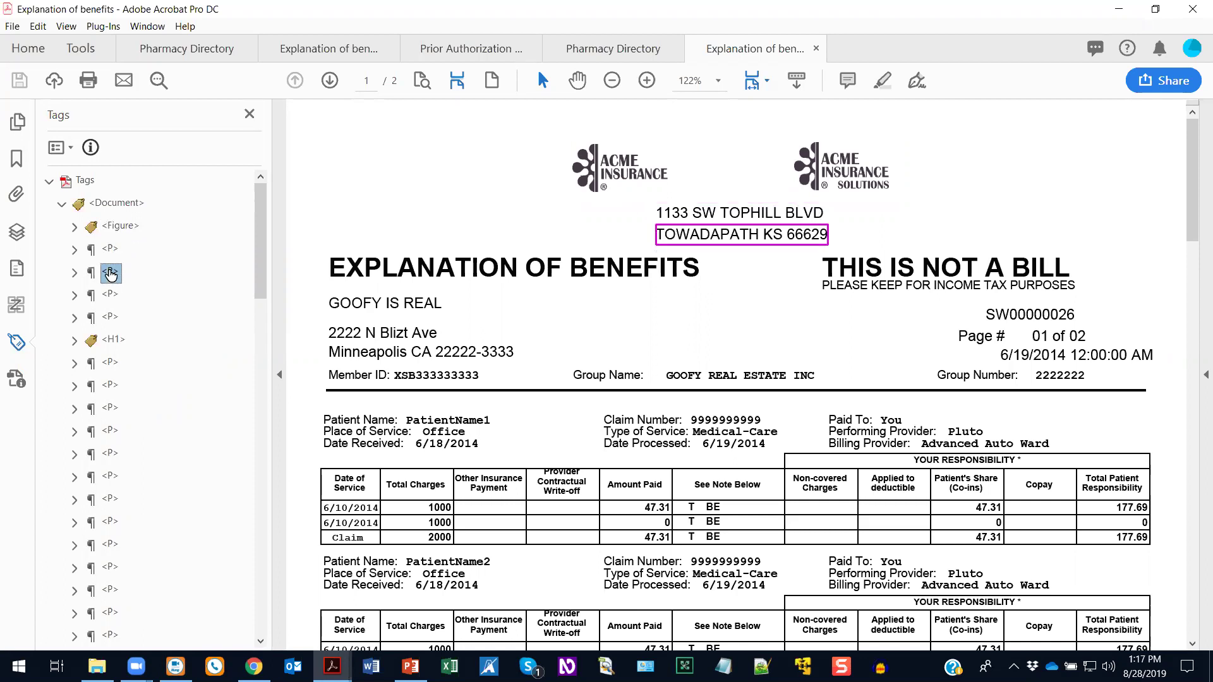
{"action": "left_click", "coordinate": [116, 341]}
{"action": "left_click_drag", "start_coordinate": [117, 342], "coordinate": [549, 324]}
Find the first Table tag in the tree, highlight its content, and expand the table and its first row.
{"action": "scroll", "coordinate": [203, 408], "scroll_direction": "down", "scroll_amount": 5}
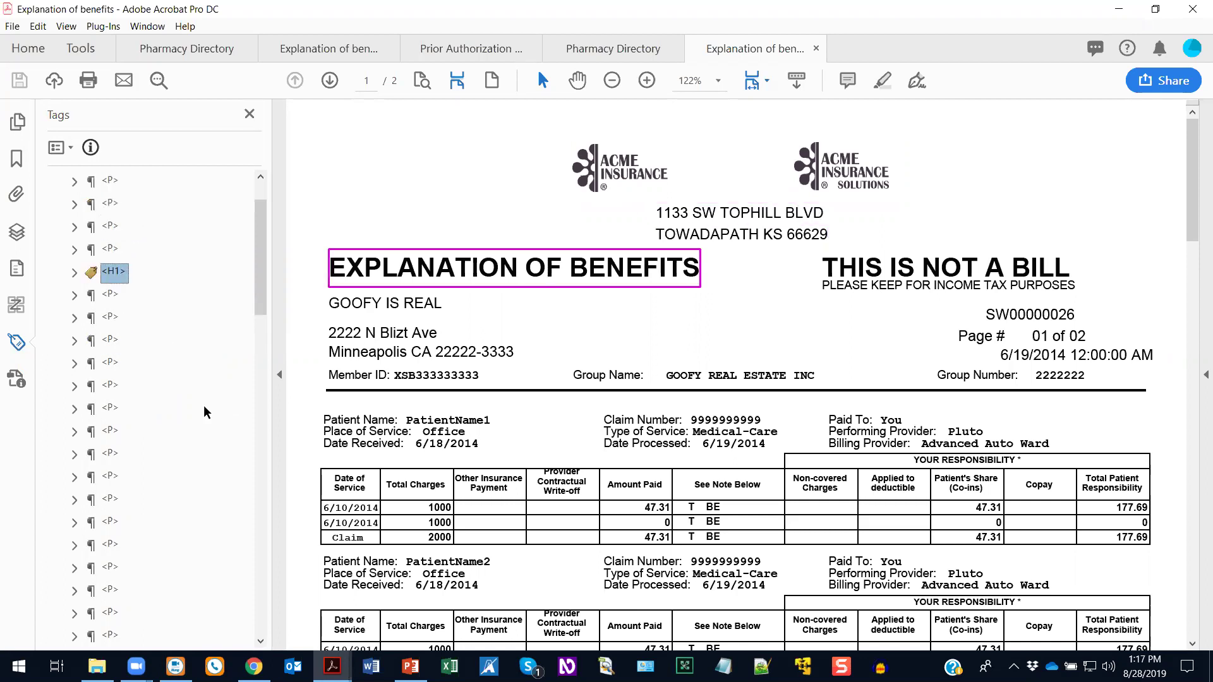
{"action": "left_click", "coordinate": [124, 458]}
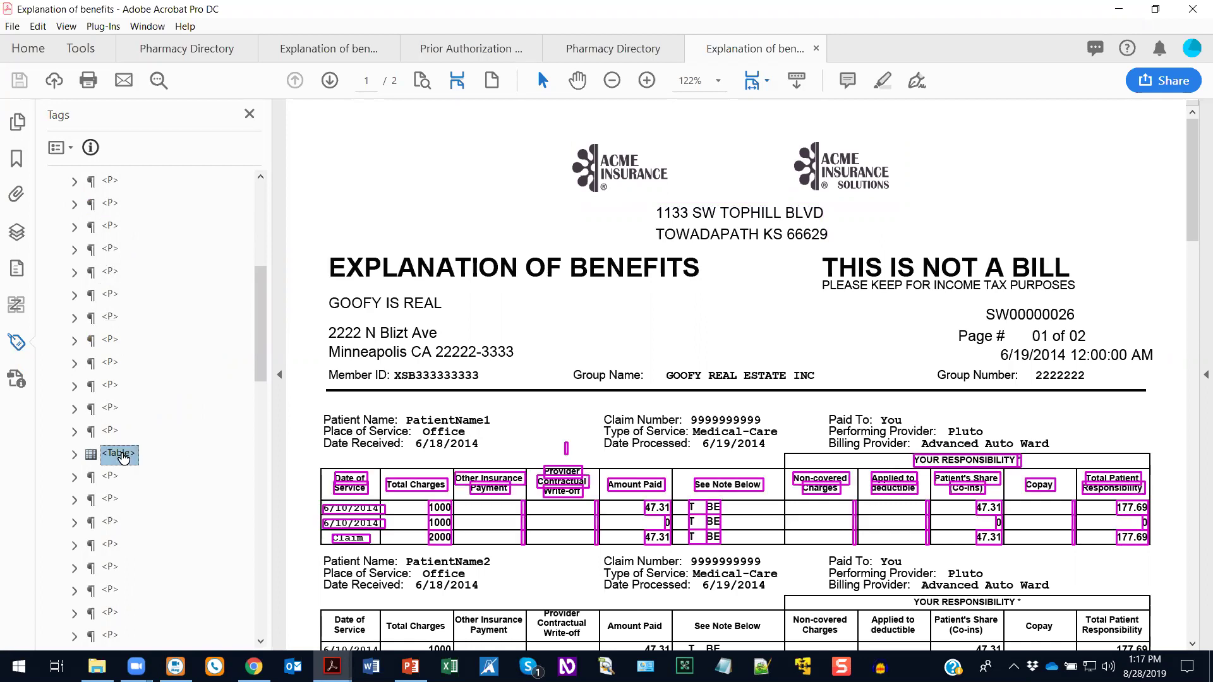
{"action": "scroll", "coordinate": [702, 360], "scroll_direction": "down", "scroll_amount": 5}
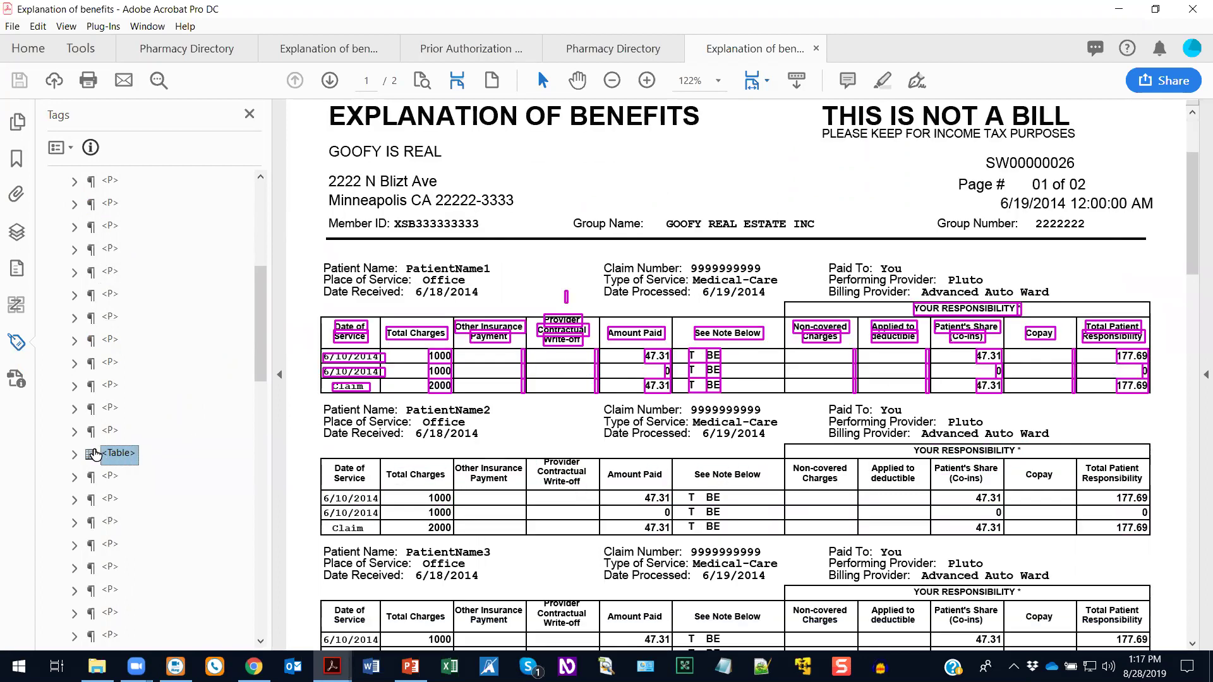
{"action": "left_click", "coordinate": [76, 456]}
{"action": "left_click", "coordinate": [87, 477]}
{"action": "scroll", "coordinate": [169, 486], "scroll_direction": "down", "scroll_amount": 3}
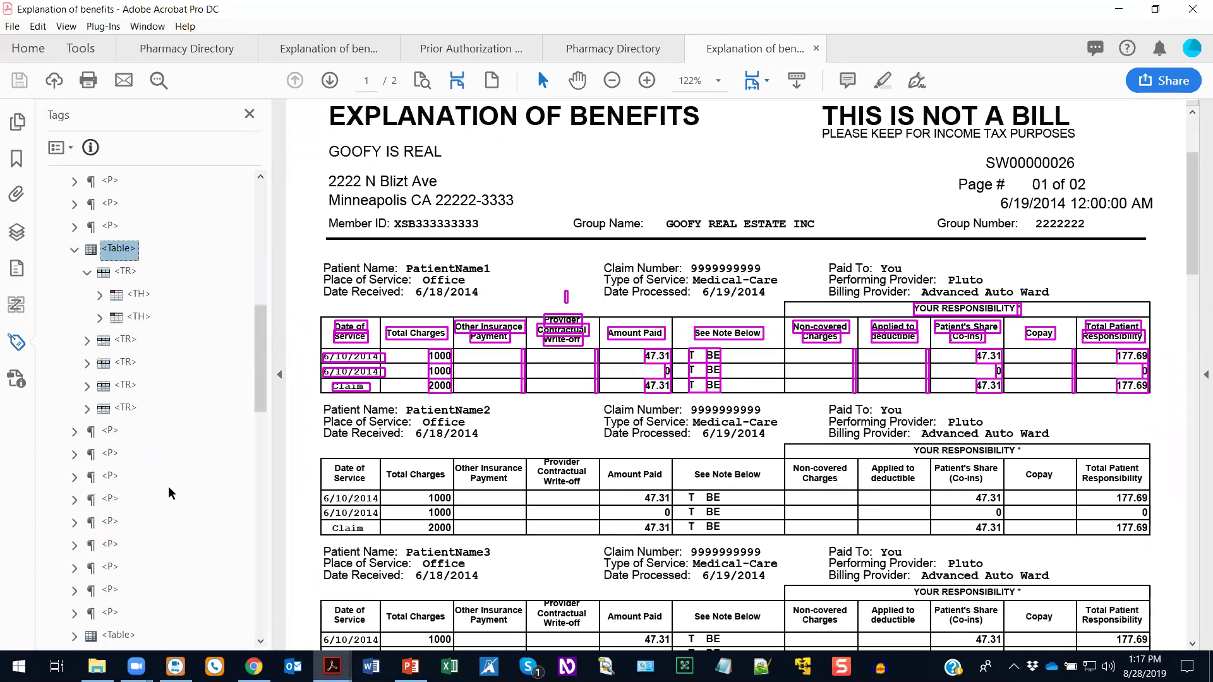
Expand the table's second row, check the Date of Service header cell's Span tag, and collapse the row again.
{"action": "left_click", "coordinate": [88, 340]}
{"action": "left_click", "coordinate": [99, 365]}
{"action": "left_click", "coordinate": [153, 390]}
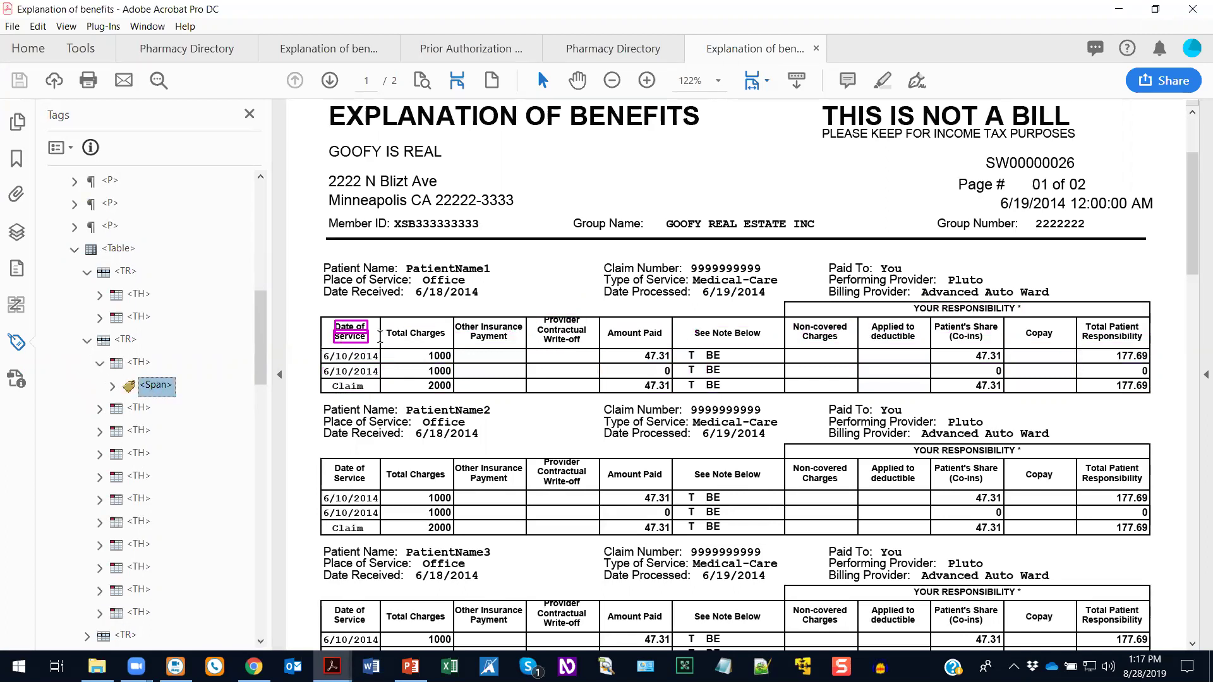
{"action": "left_click", "coordinate": [99, 364]}
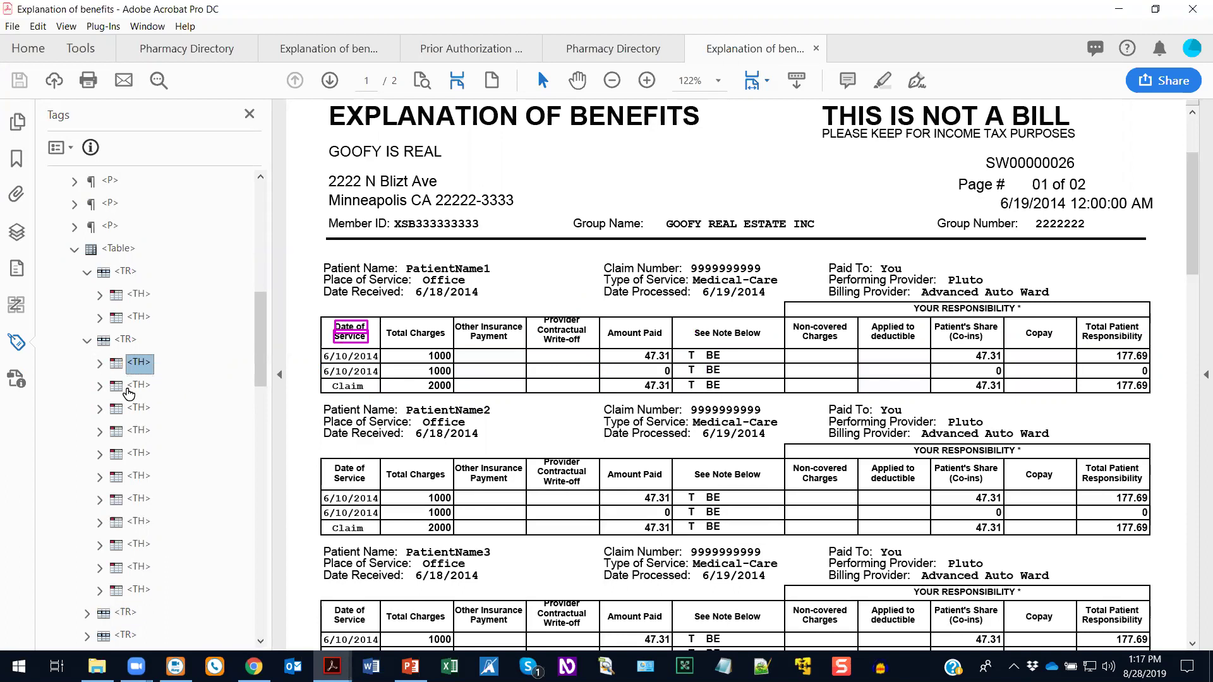
{"action": "left_click", "coordinate": [87, 341]}
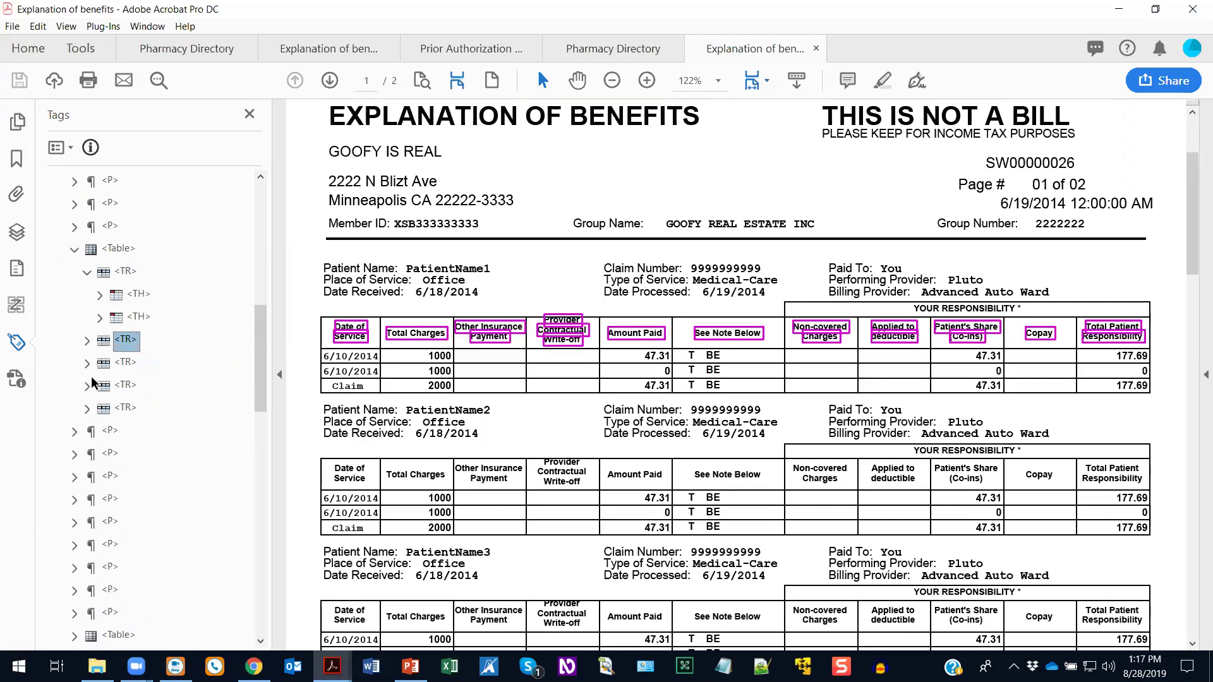
Expand the table's third row, highlight its first two TD cells, and collapse the Table tag.
{"action": "left_click", "coordinate": [74, 434]}
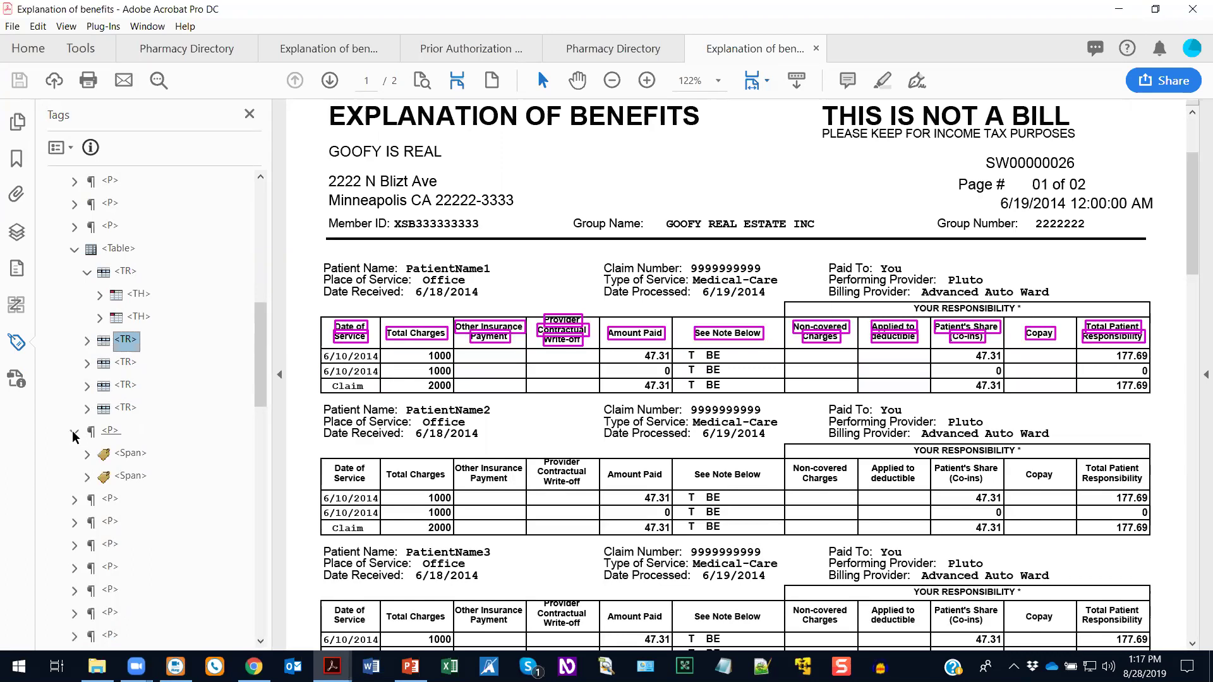
{"action": "left_click", "coordinate": [87, 364]}
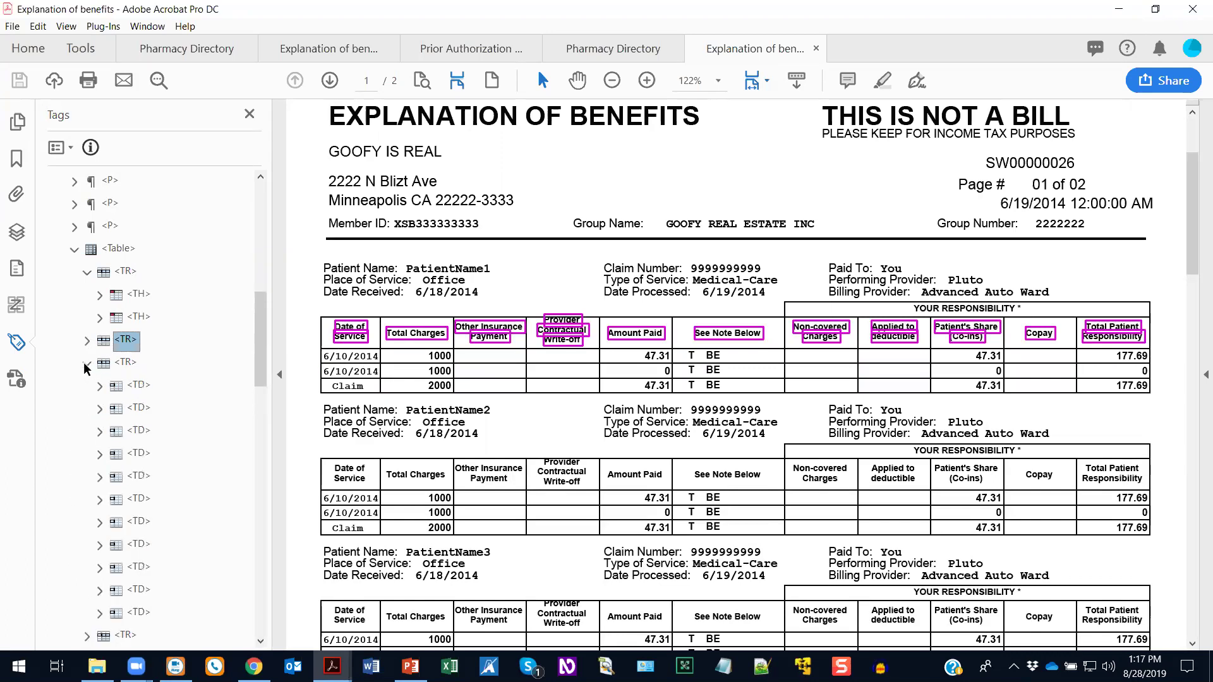
{"action": "left_click", "coordinate": [139, 387]}
{"action": "left_click", "coordinate": [138, 410]}
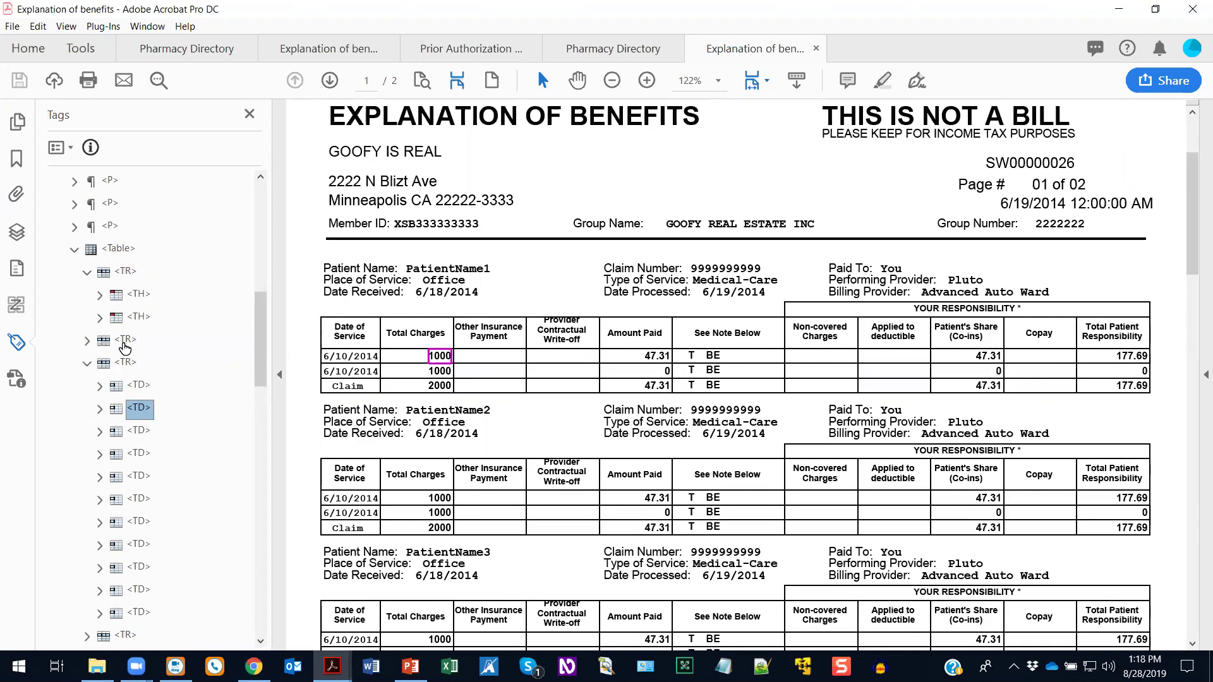
{"action": "left_click", "coordinate": [74, 250]}
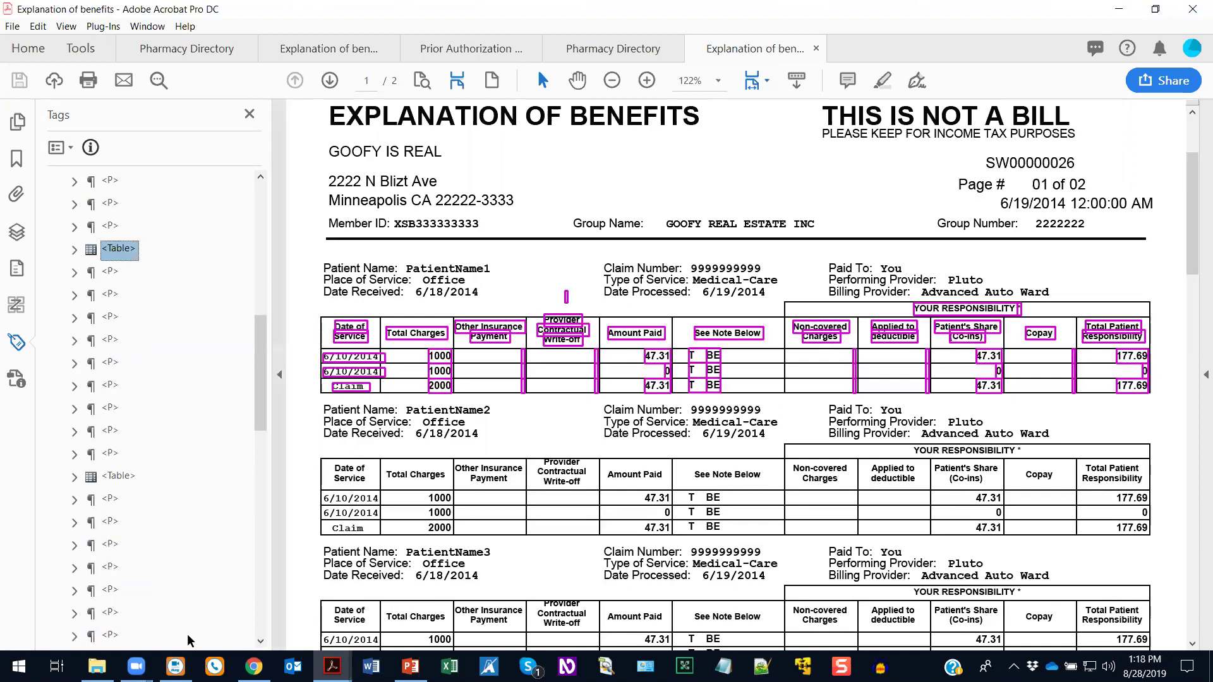
Open the GSA PA PDF from the 08_28_2019 05_14_05 PM compressed folder and display its tag tree.
{"action": "left_click", "coordinate": [97, 666]}
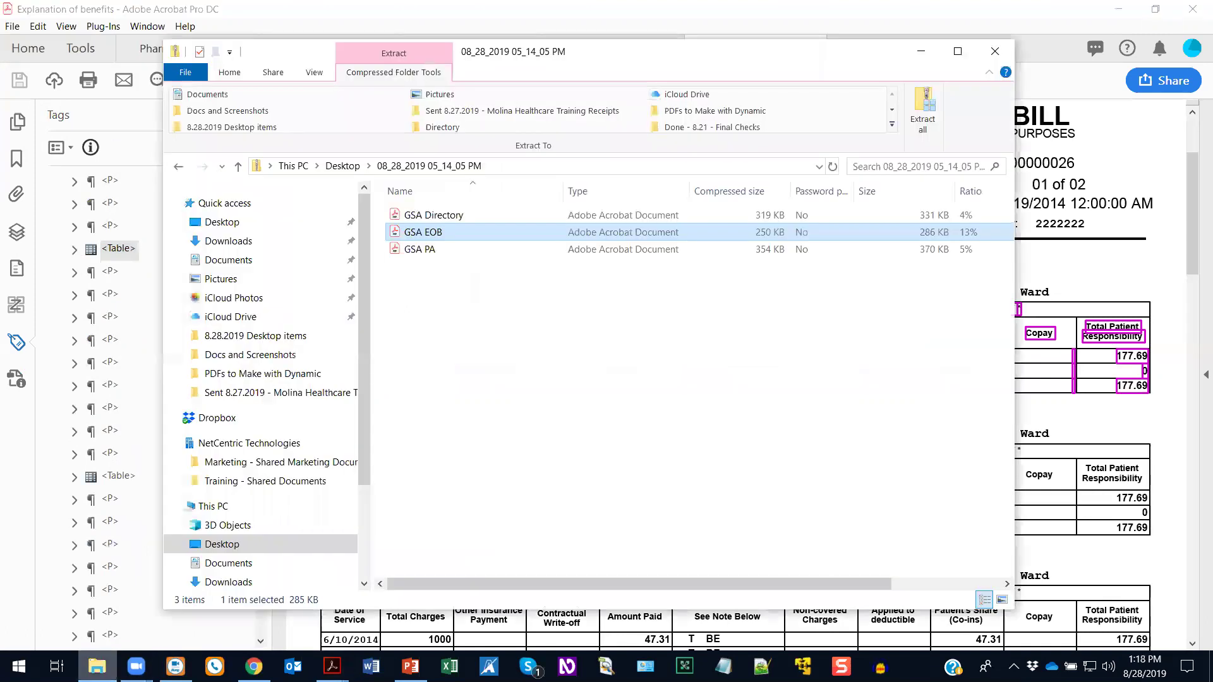
{"action": "double_click", "coordinate": [428, 250]}
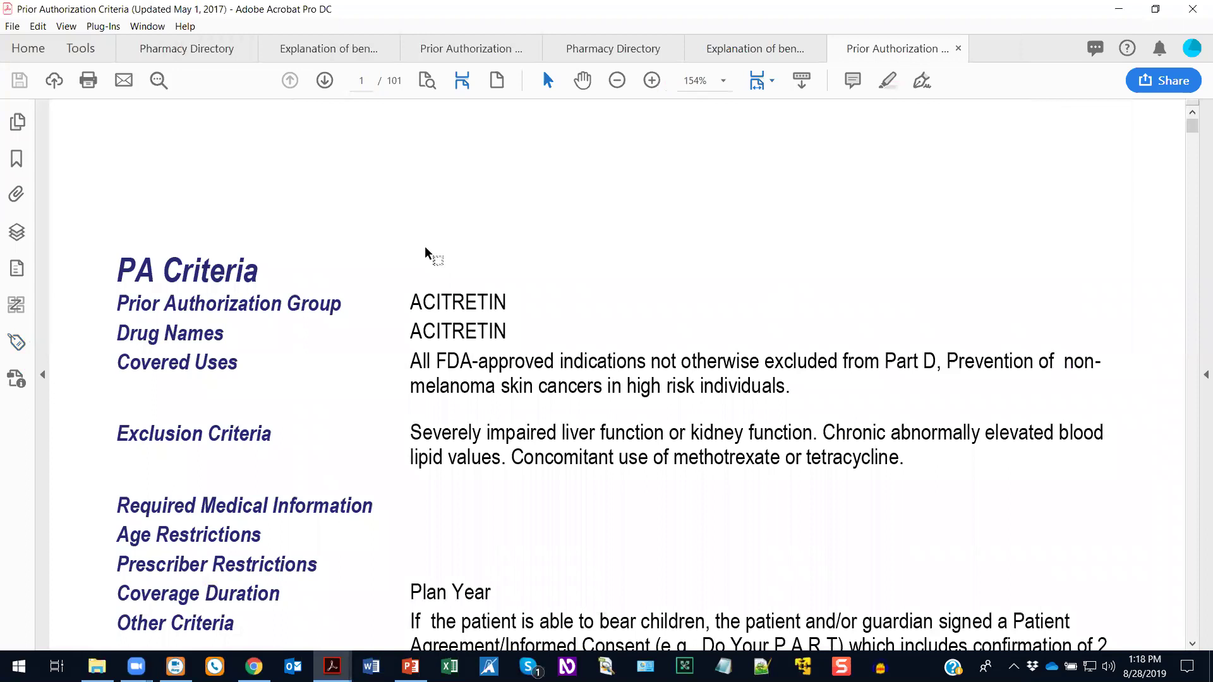
{"action": "left_click", "coordinate": [17, 343]}
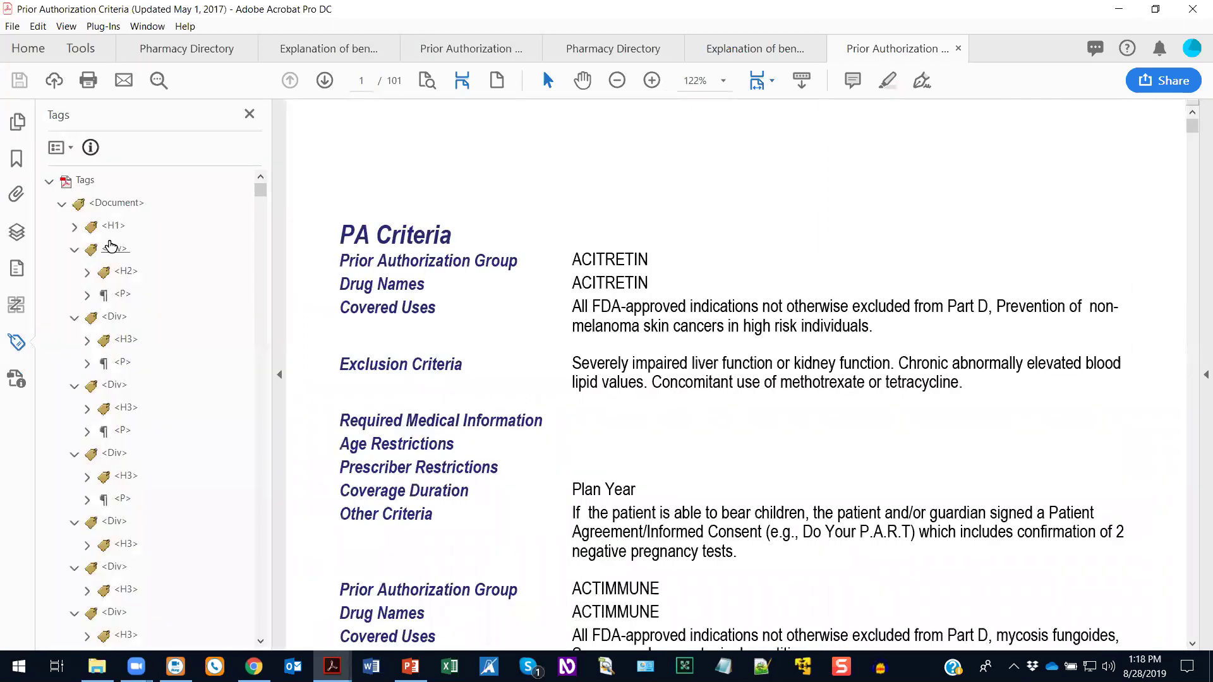
Highlight the content of the H1 tag and of the first Div's H2 and P tags.
{"action": "left_click", "coordinate": [114, 225]}
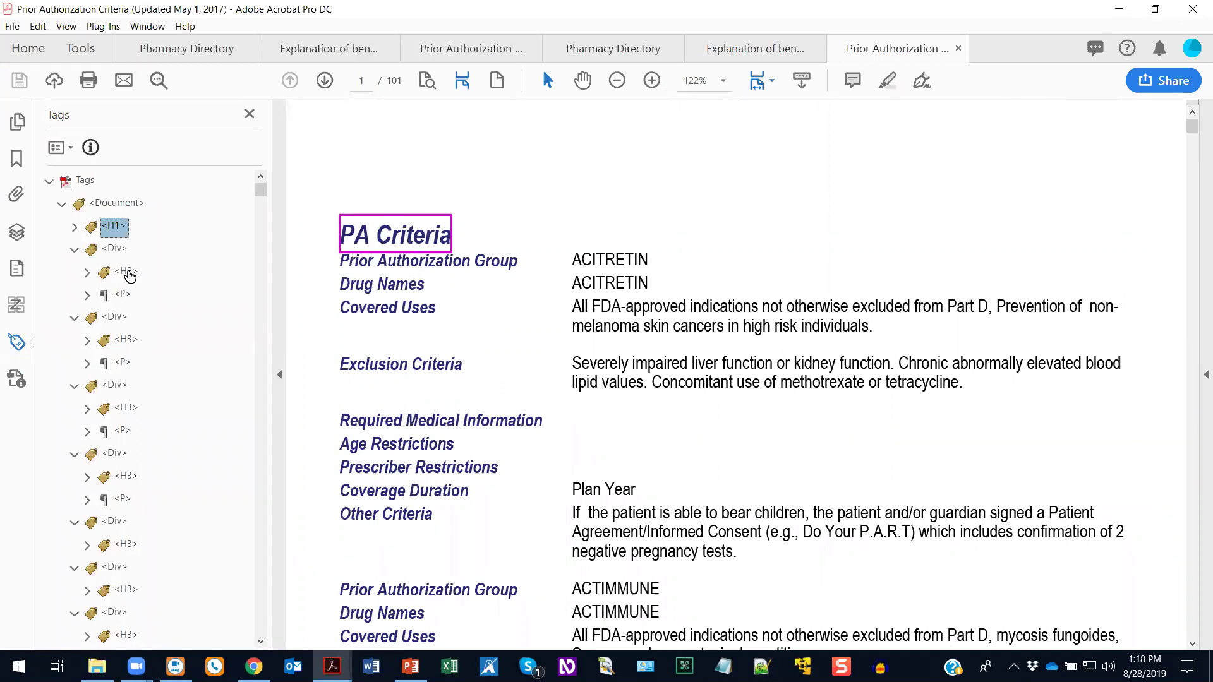
{"action": "left_click", "coordinate": [129, 274]}
{"action": "left_click", "coordinate": [123, 297]}
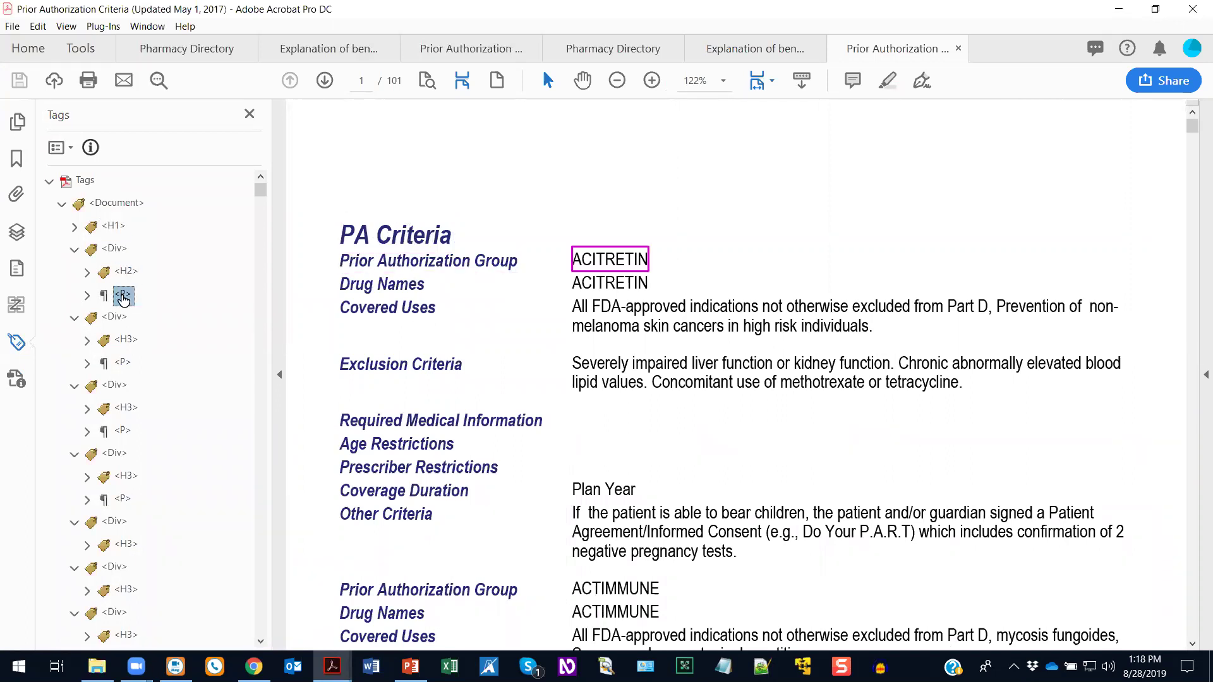
Highlight the H3 tags for Drug Names, Covered Uses and Exclusion Criteria, and the Exclusion Criteria P tag.
{"action": "left_click", "coordinate": [123, 342]}
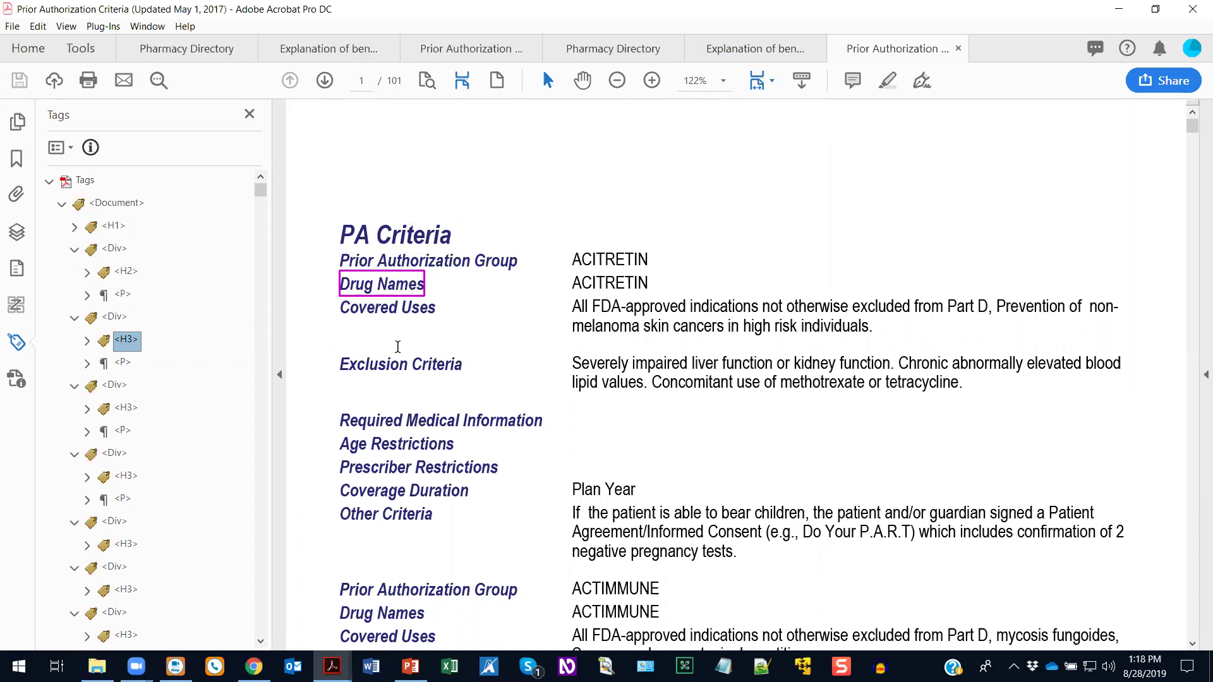
{"action": "left_click", "coordinate": [128, 410]}
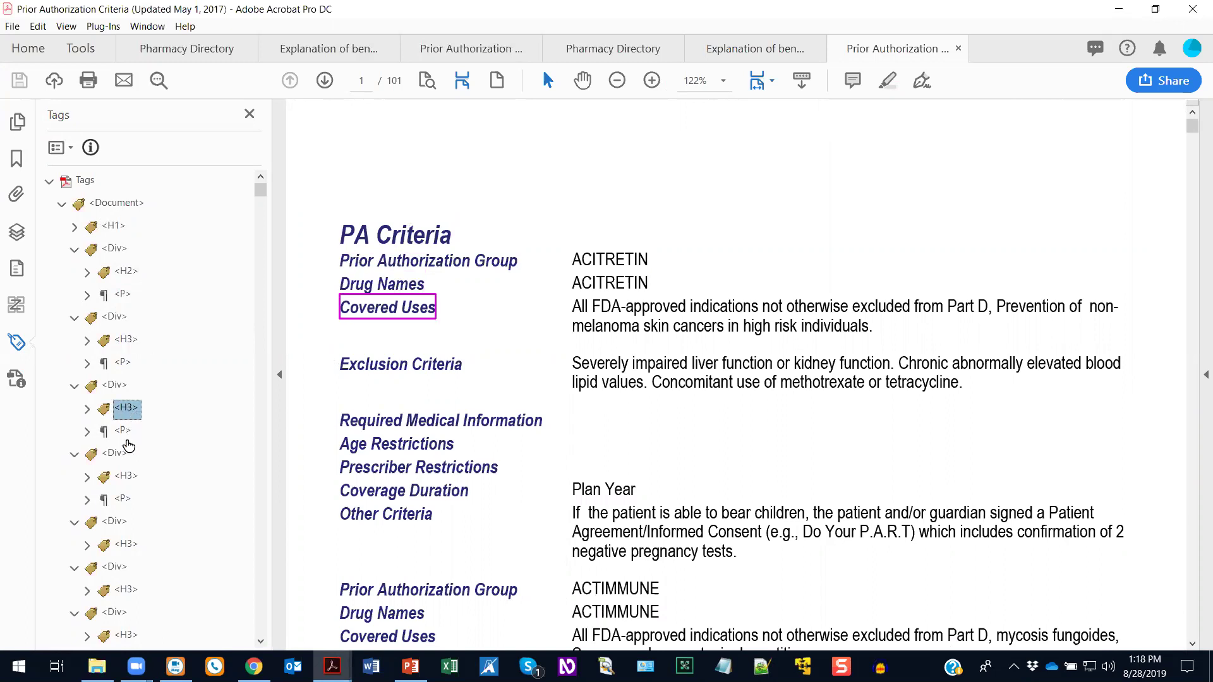
{"action": "left_click", "coordinate": [127, 476]}
{"action": "left_click", "coordinate": [123, 500]}
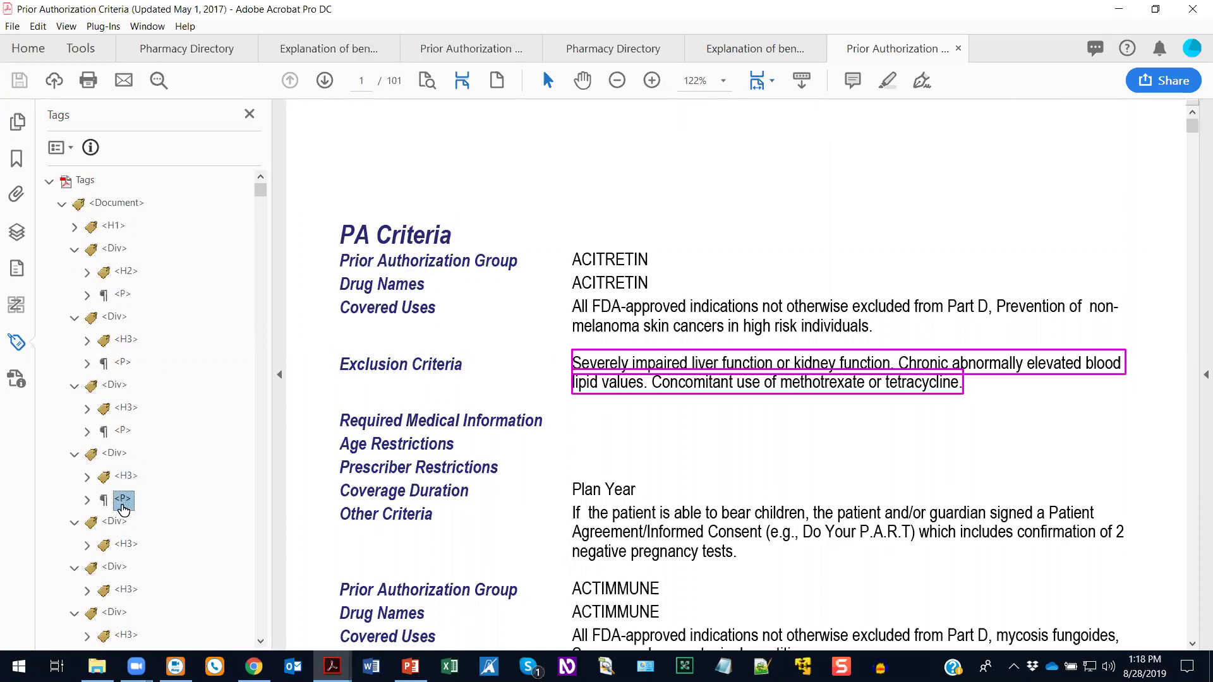
Highlight the ACTIMMUNE entry's H2 tag for Prior Authorization Group and its H3 tag for Drug Names.
{"action": "scroll", "coordinate": [123, 509], "scroll_direction": "down", "scroll_amount": 4}
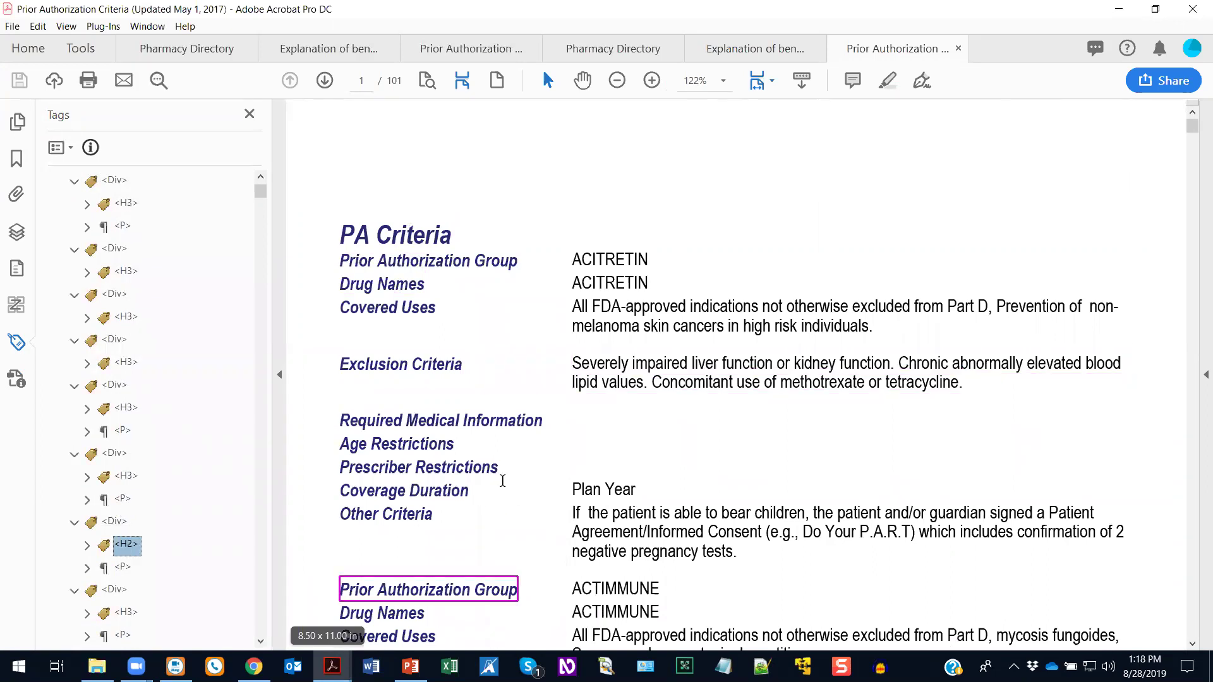
{"action": "scroll", "coordinate": [505, 482], "scroll_direction": "down", "scroll_amount": 7}
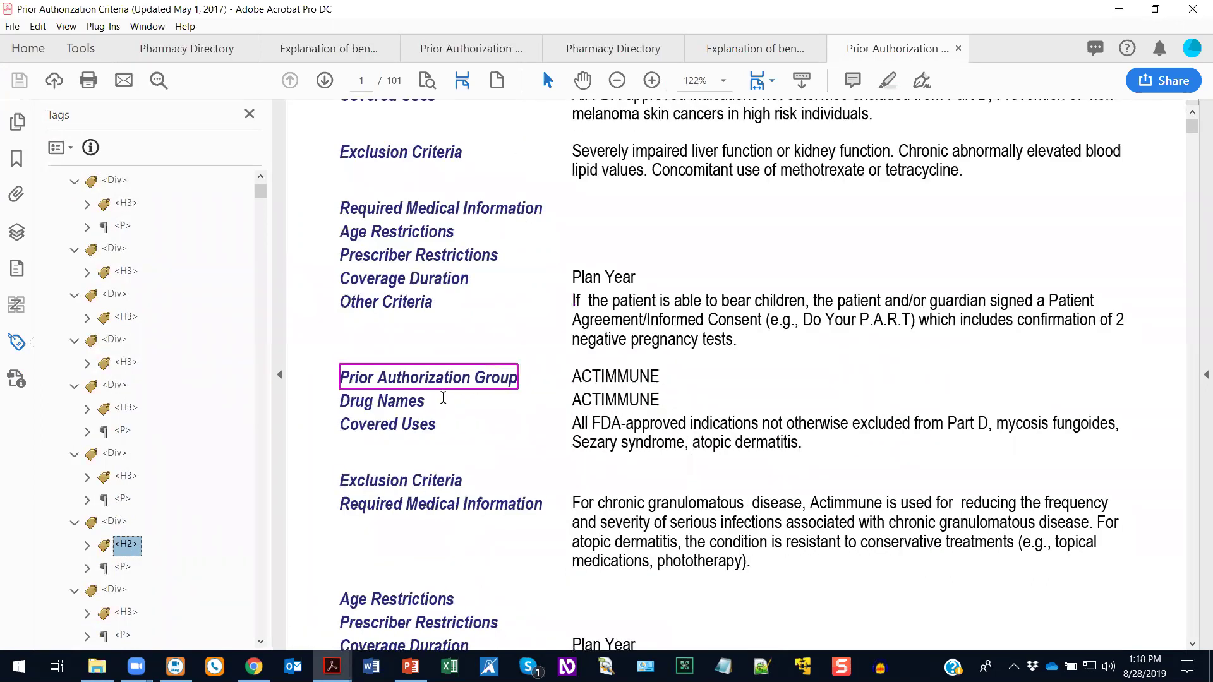
{"action": "left_click", "coordinate": [126, 613]}
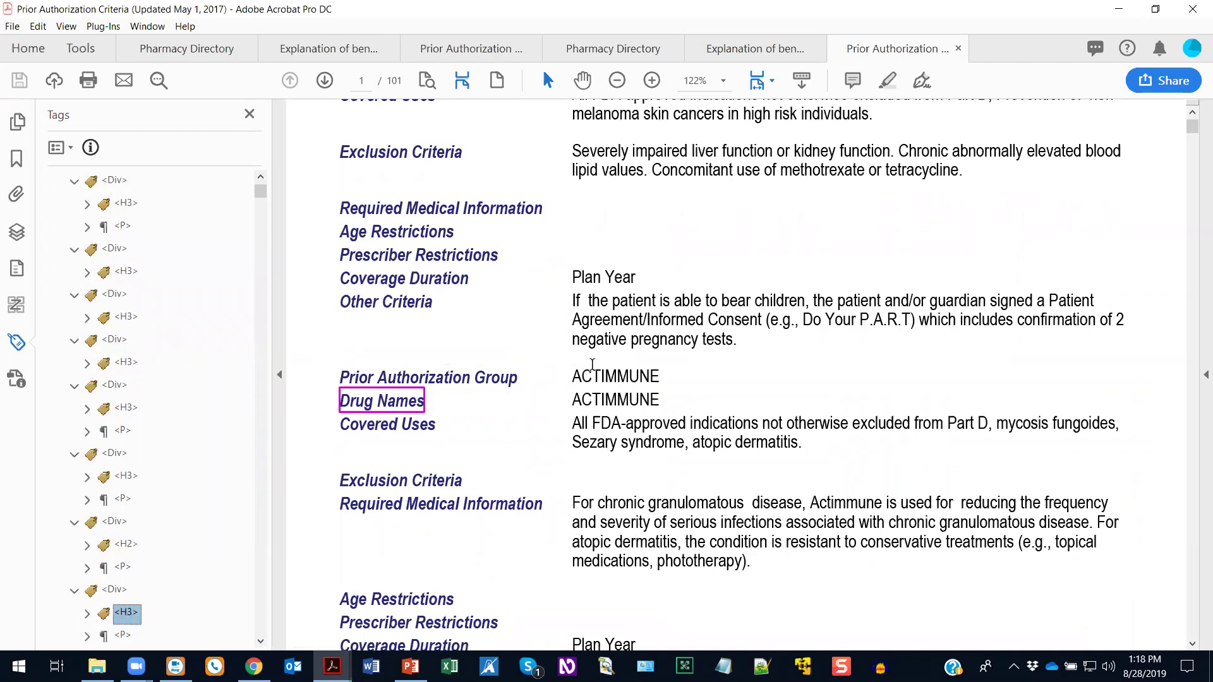
{"action": "scroll", "coordinate": [592, 365], "scroll_direction": "up", "scroll_amount": 5}
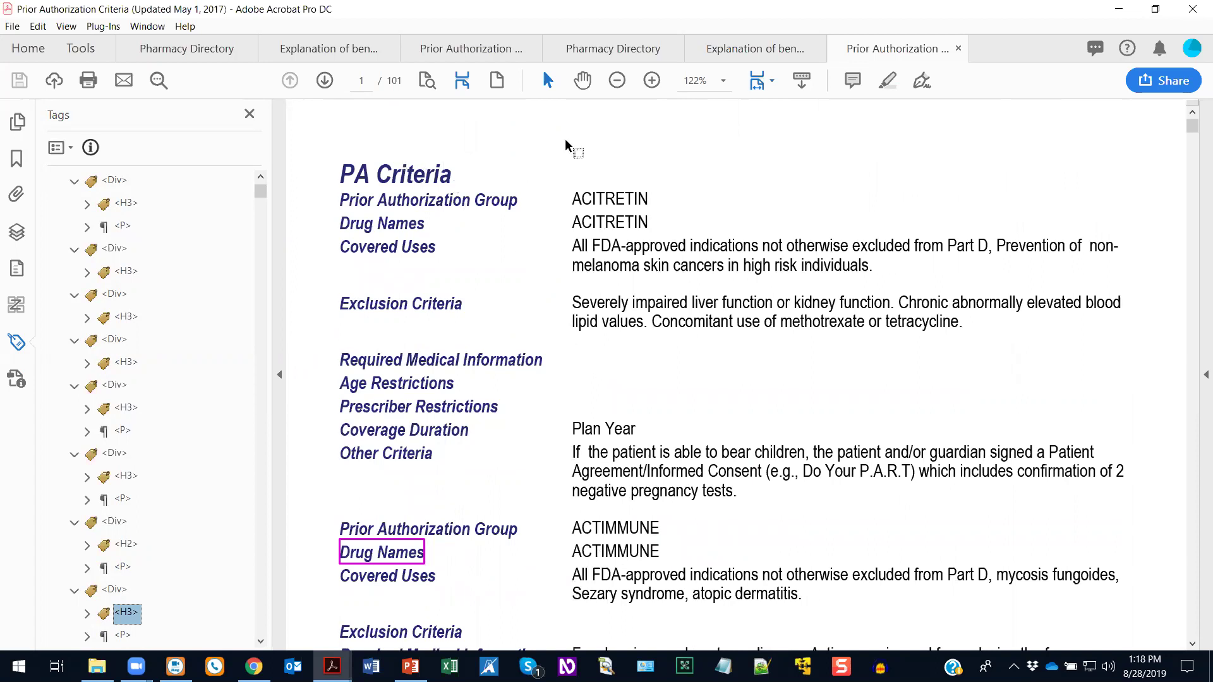
Revisit the newly opened Pharmacy Directory and Explanation of benefits PDFs, and return to the Prior Authorization Criteria PDF.
{"action": "left_click", "coordinate": [608, 51]}
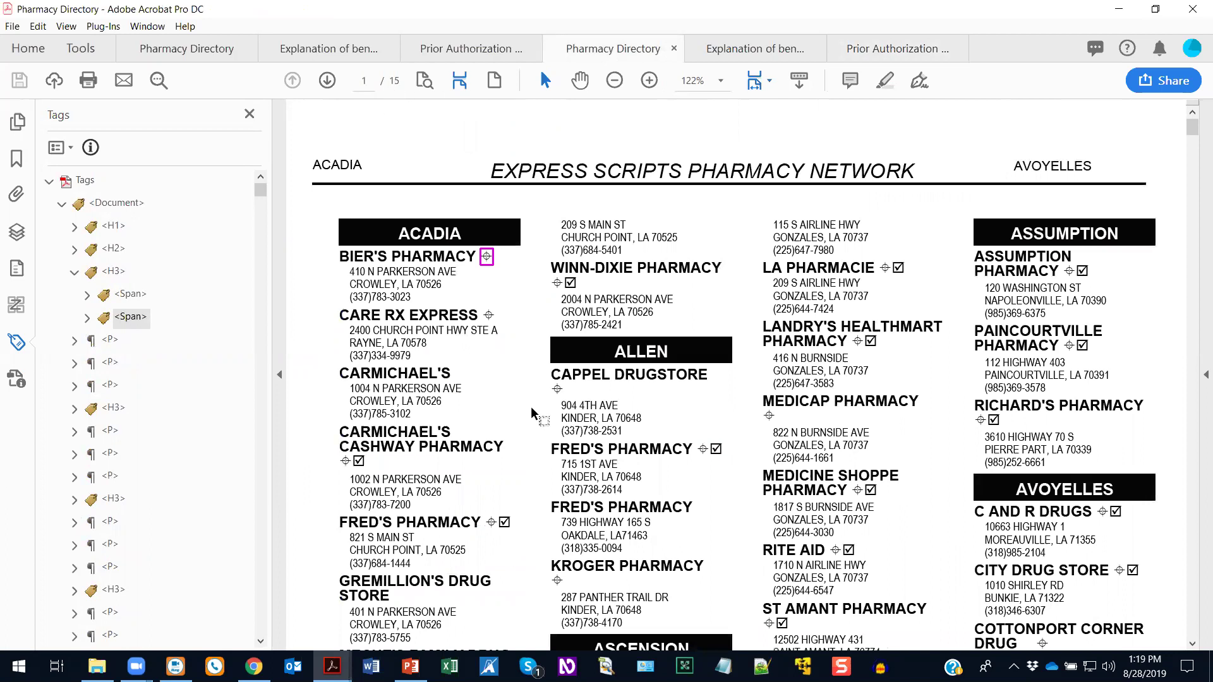
{"action": "left_click", "coordinate": [746, 50]}
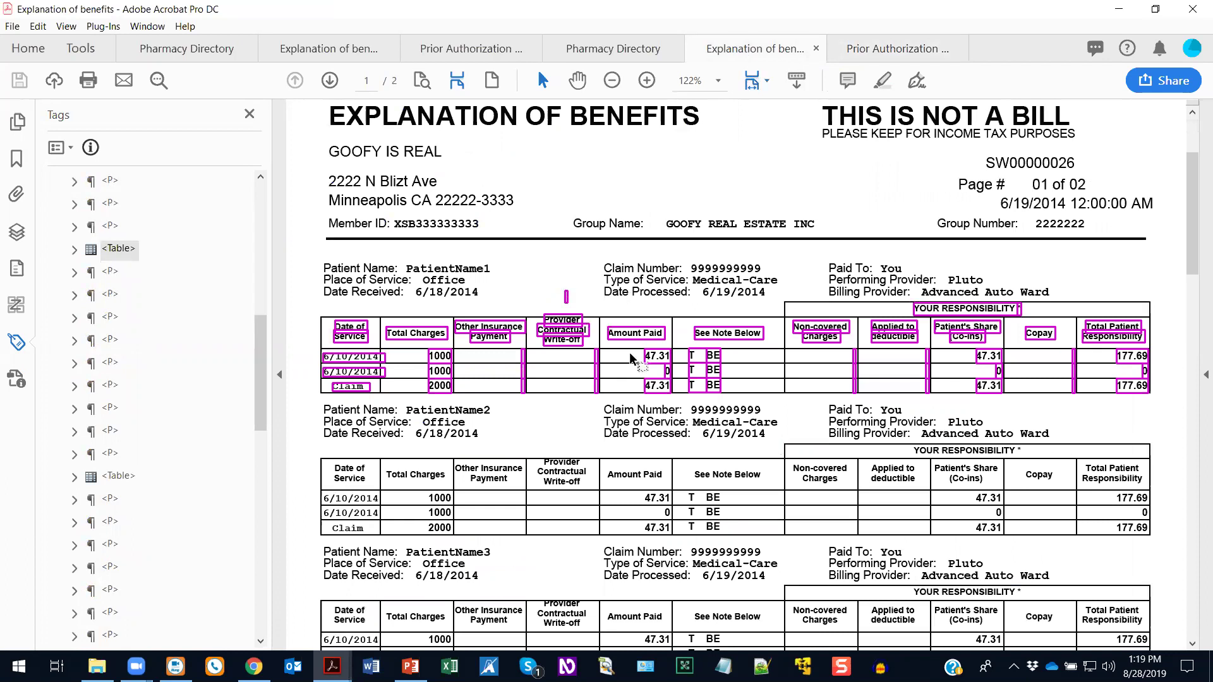
{"action": "left_click", "coordinate": [898, 48]}
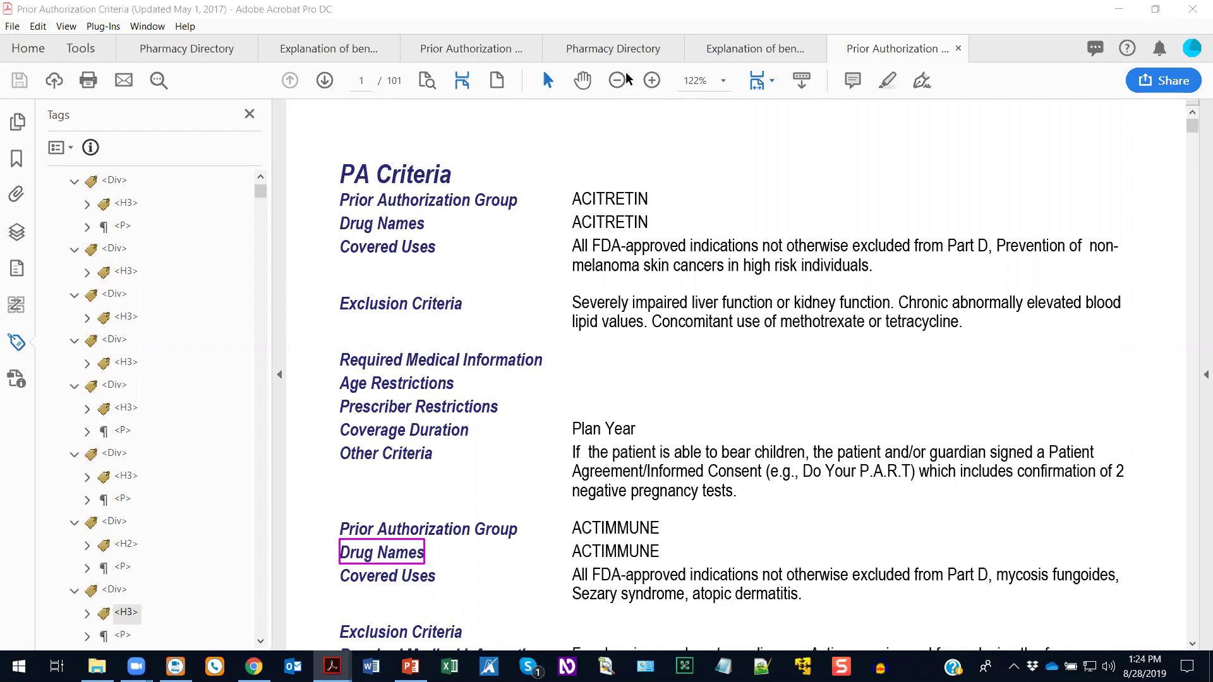
Return to the Explanation of benefits PDF, highlight its Figure tag and display the logo's alternate text on the page.
{"action": "left_click", "coordinate": [763, 50]}
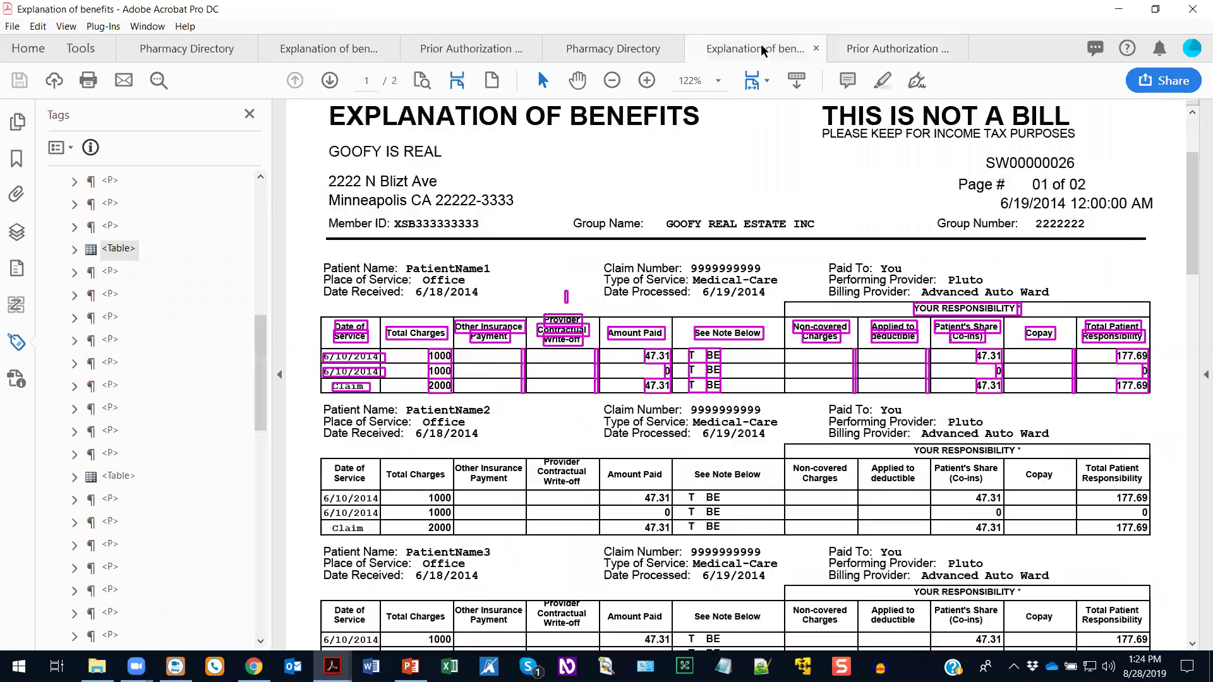
{"action": "scroll", "coordinate": [834, 196], "scroll_direction": "up", "scroll_amount": 3}
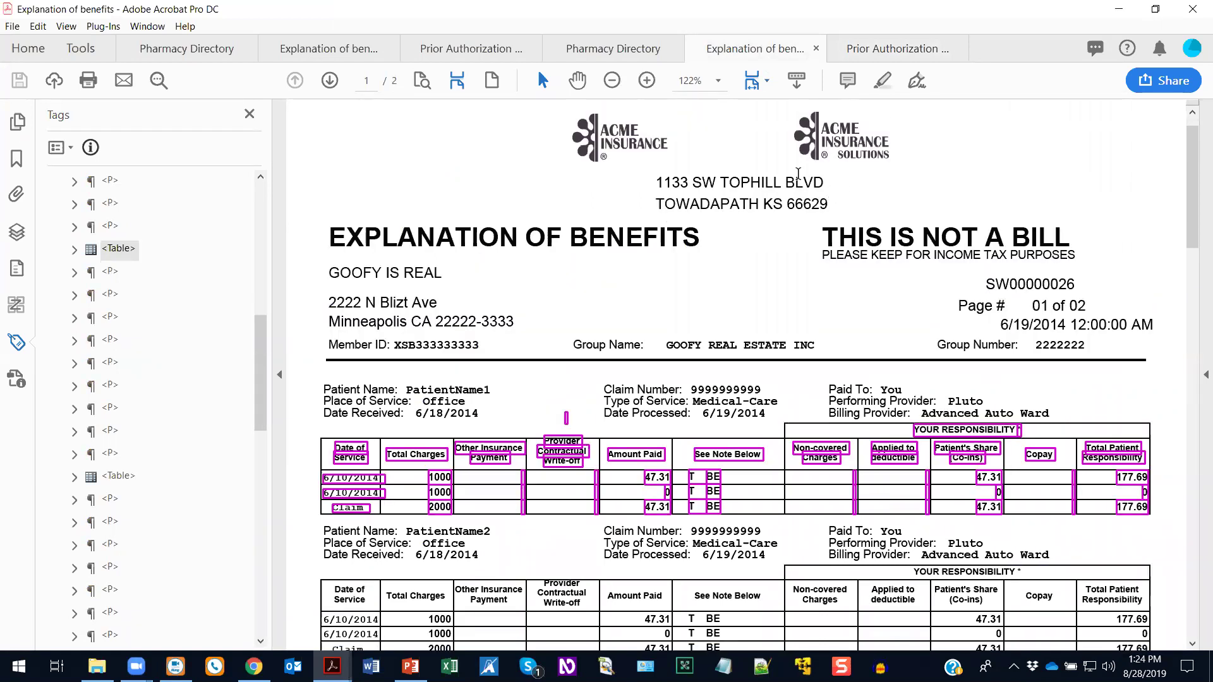
{"action": "scroll", "coordinate": [663, 158], "scroll_direction": "up", "scroll_amount": 1}
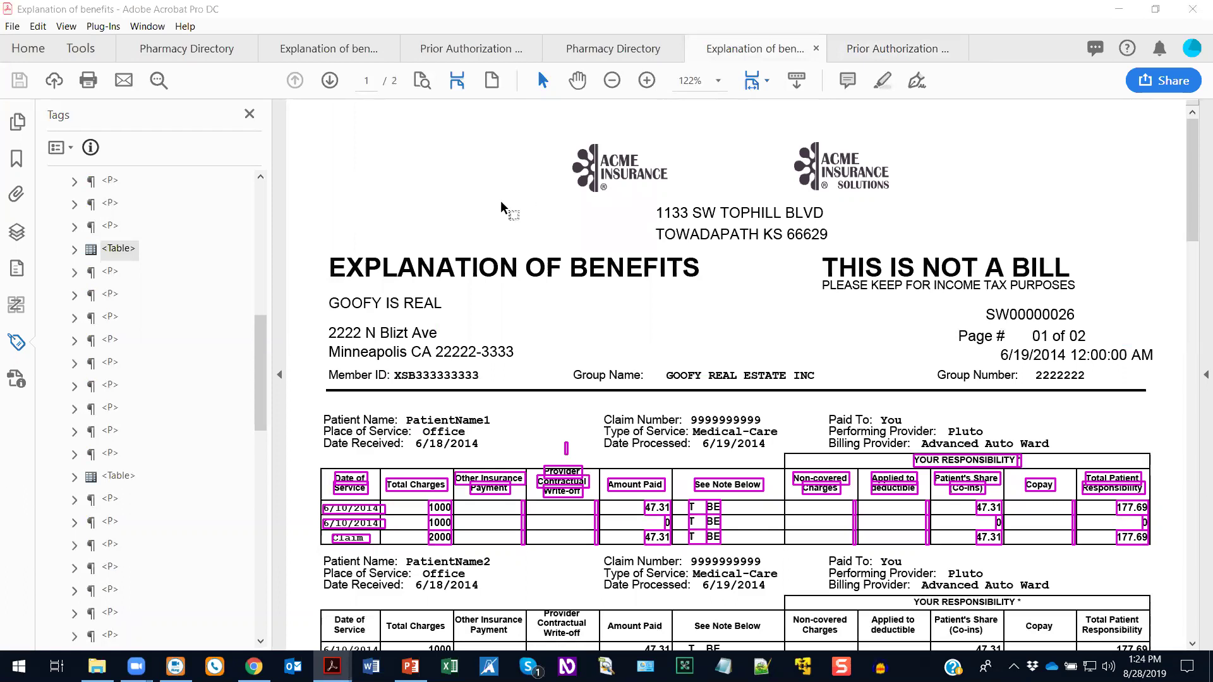
{"action": "left_click_drag", "start_coordinate": [261, 340], "coordinate": [274, 207]}
{"action": "left_click", "coordinate": [115, 228]}
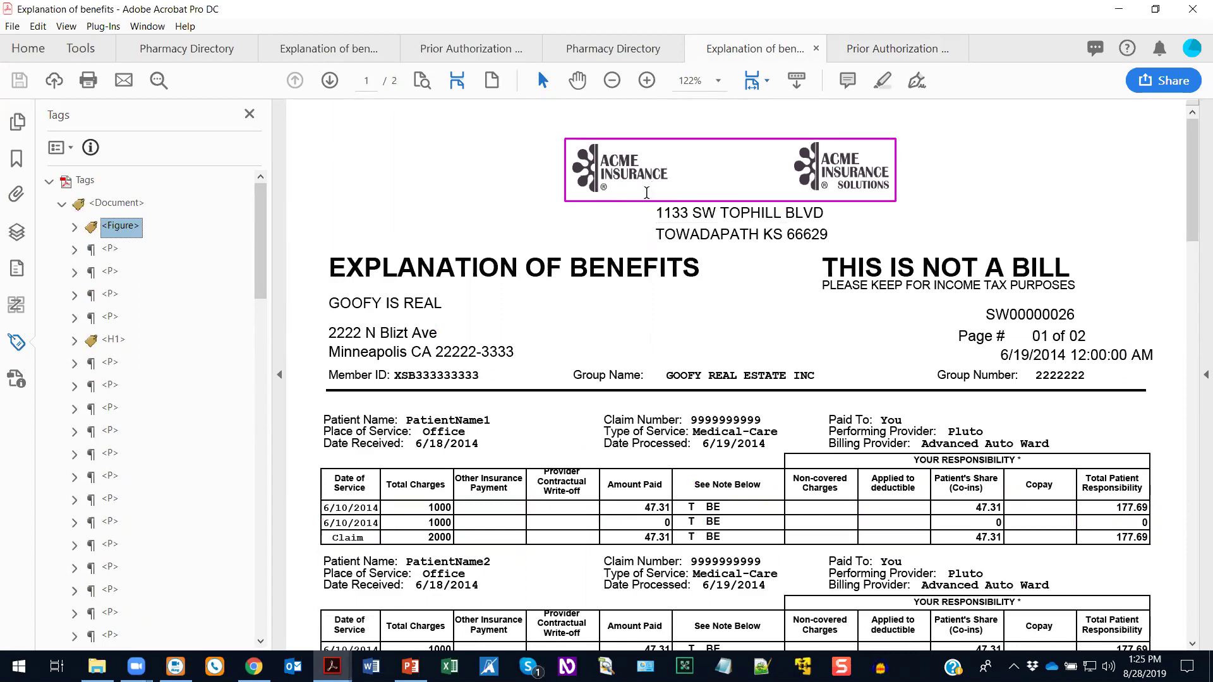
{"action": "mouse_move", "coordinate": [645, 177]}
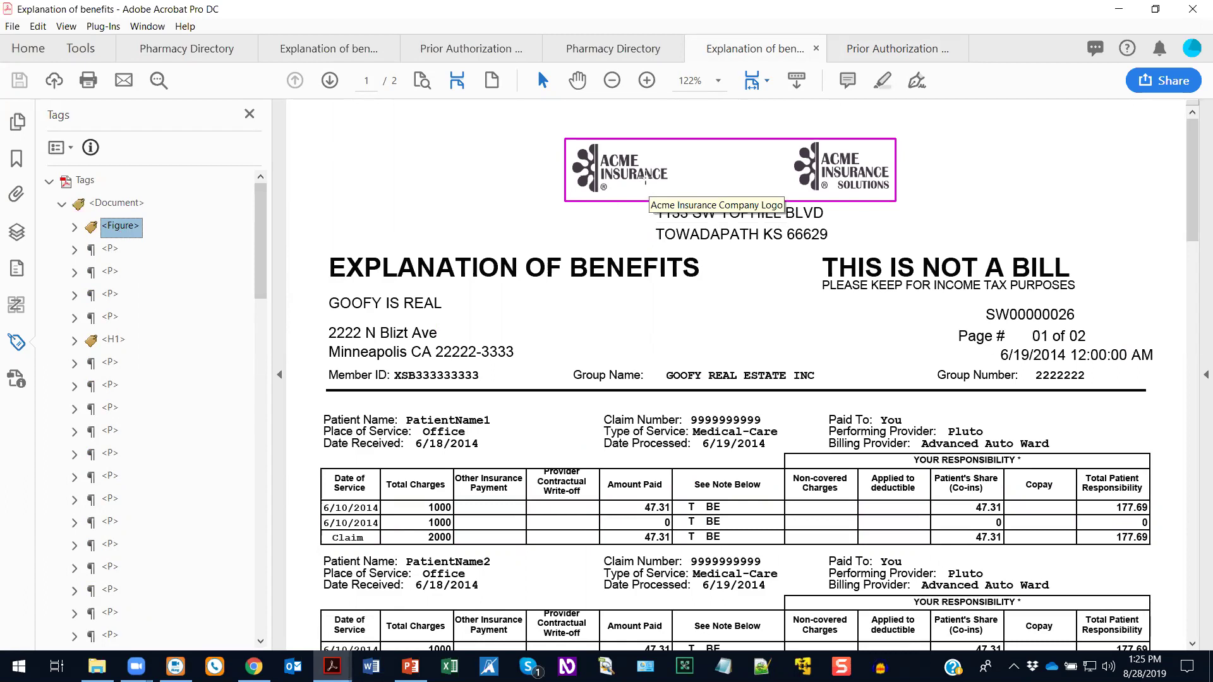
Check the alternate text in the Figure tag's properties and close the properties dialog.
{"action": "right_click", "coordinate": [125, 231]}
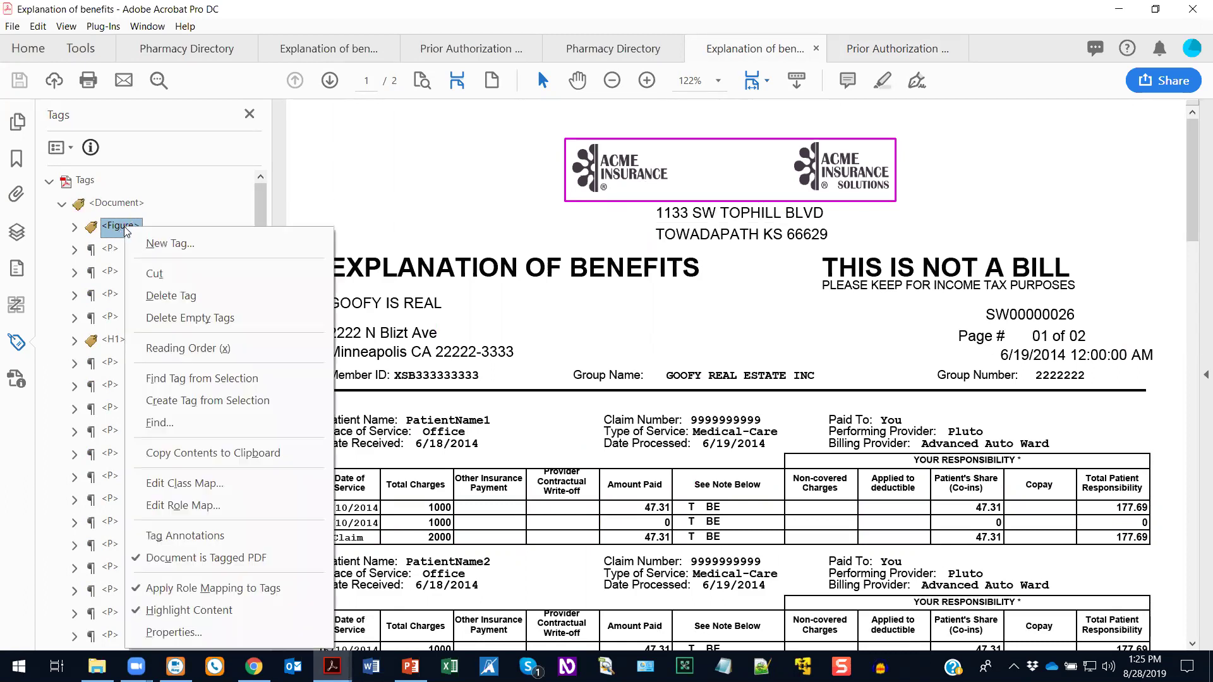
{"action": "left_click", "coordinate": [172, 633]}
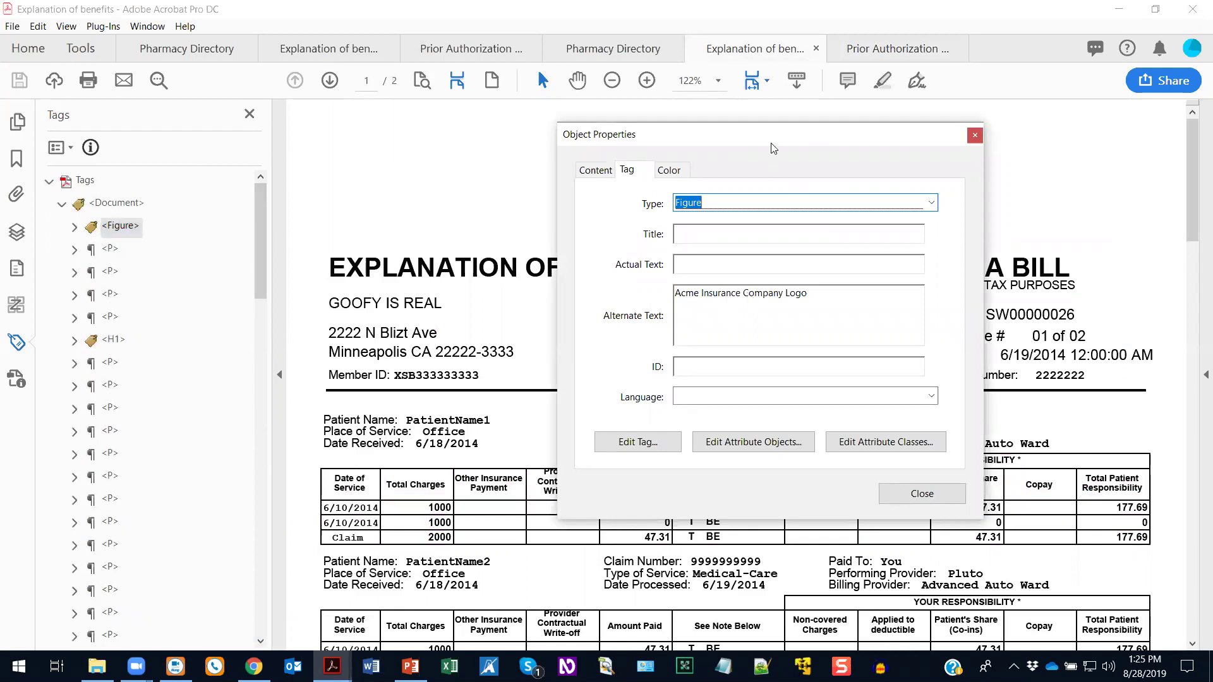
{"action": "left_click_drag", "start_coordinate": [773, 143], "coordinate": [720, 241]}
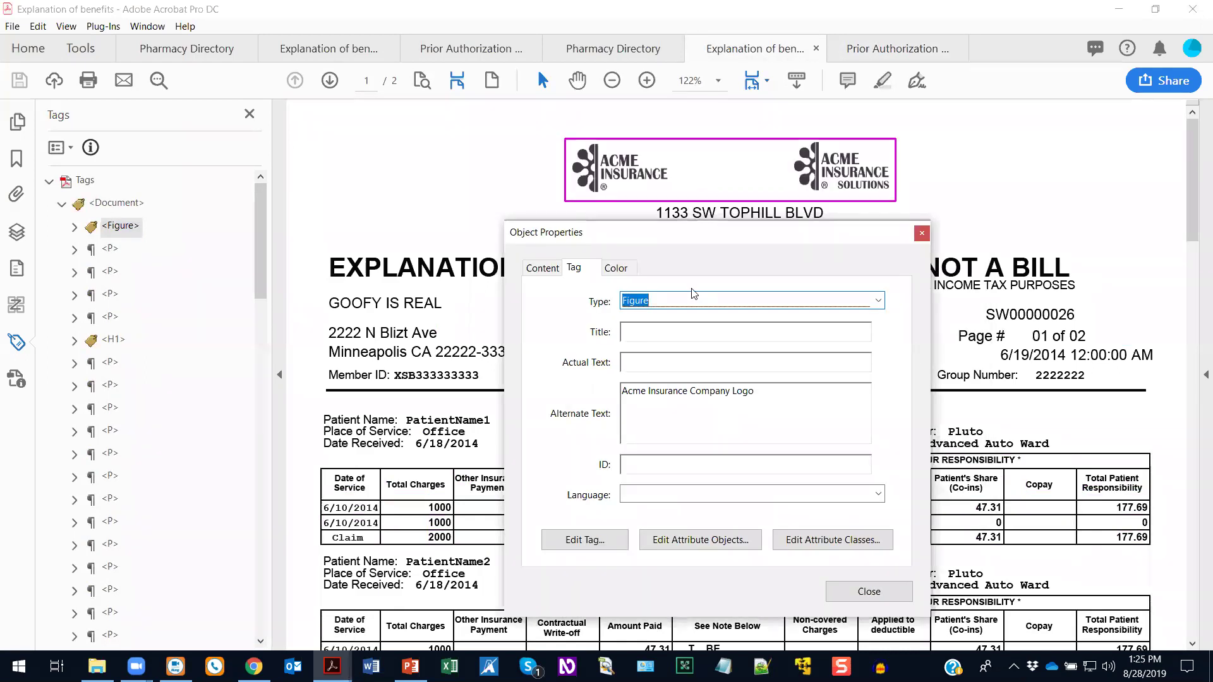
{"action": "left_click", "coordinate": [922, 233]}
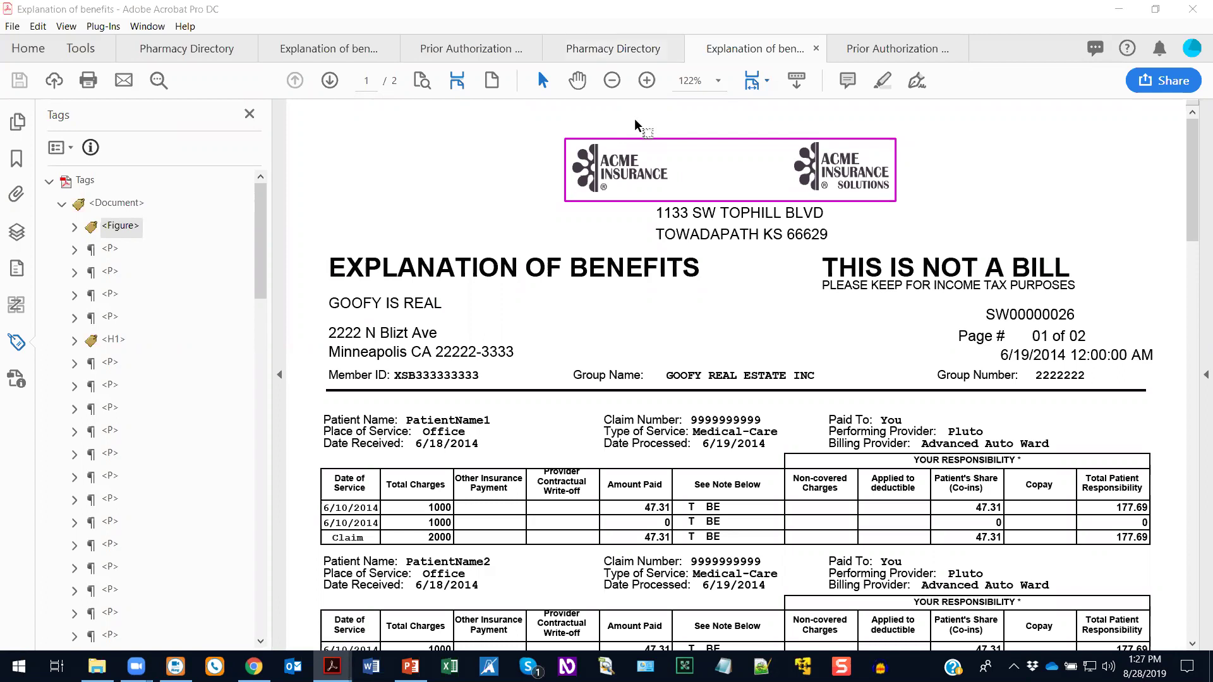
Switch to the PowerPoint slide show and advance to the Upcoming Webinars, Classes & Conferences slide.
{"action": "key", "text": "alt+Tab"}
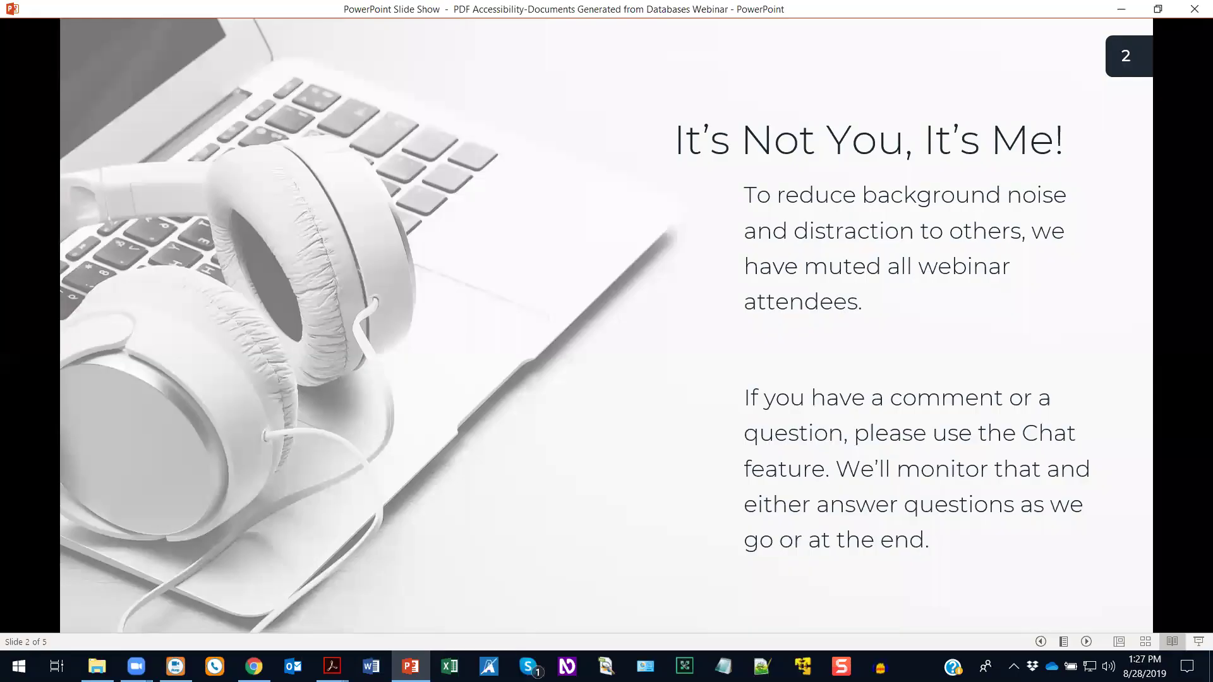
{"action": "key", "text": "Right"}
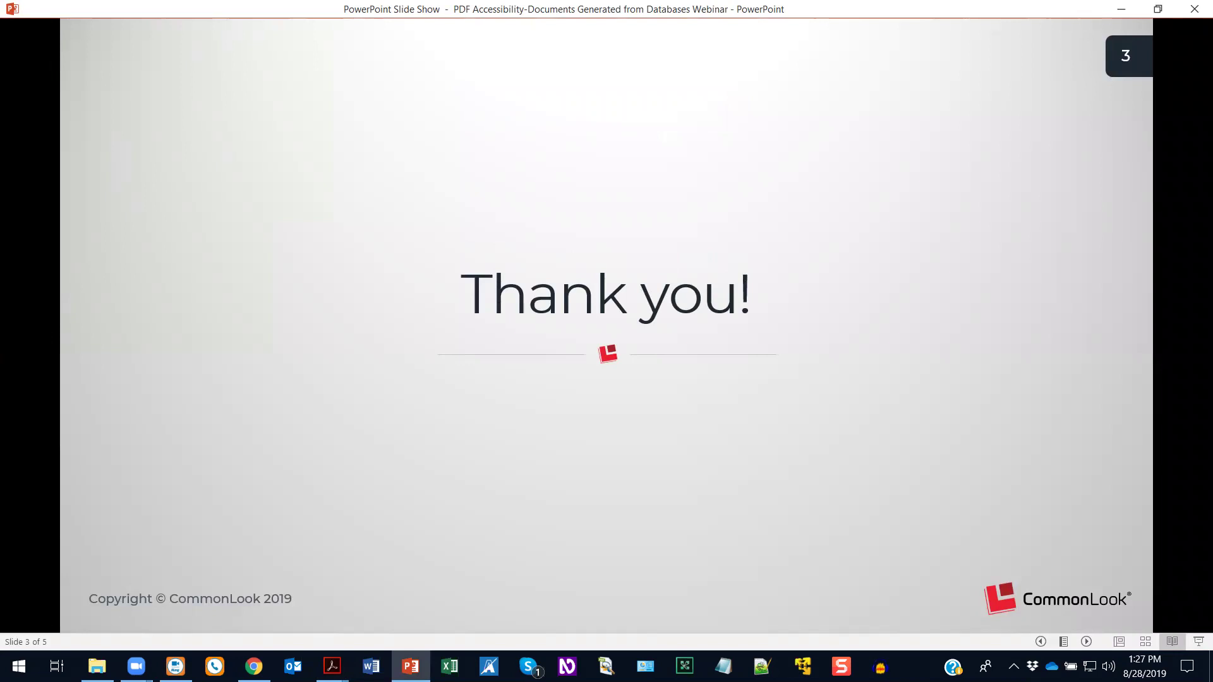
{"action": "key", "text": "Right"}
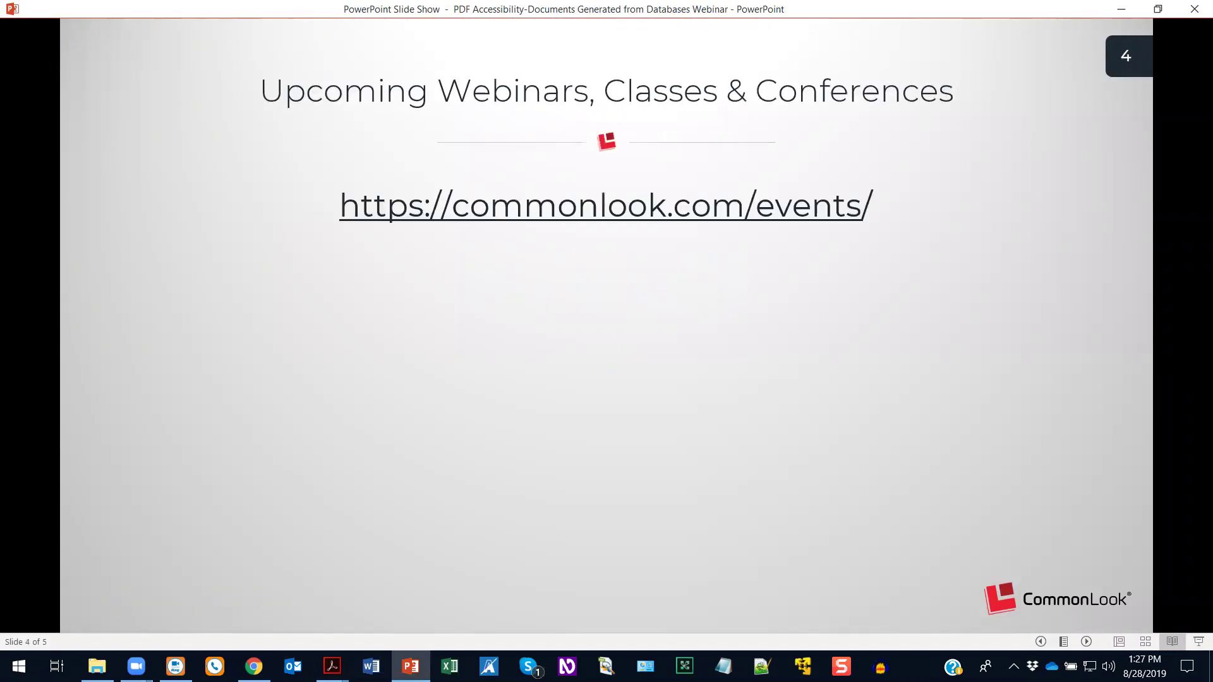